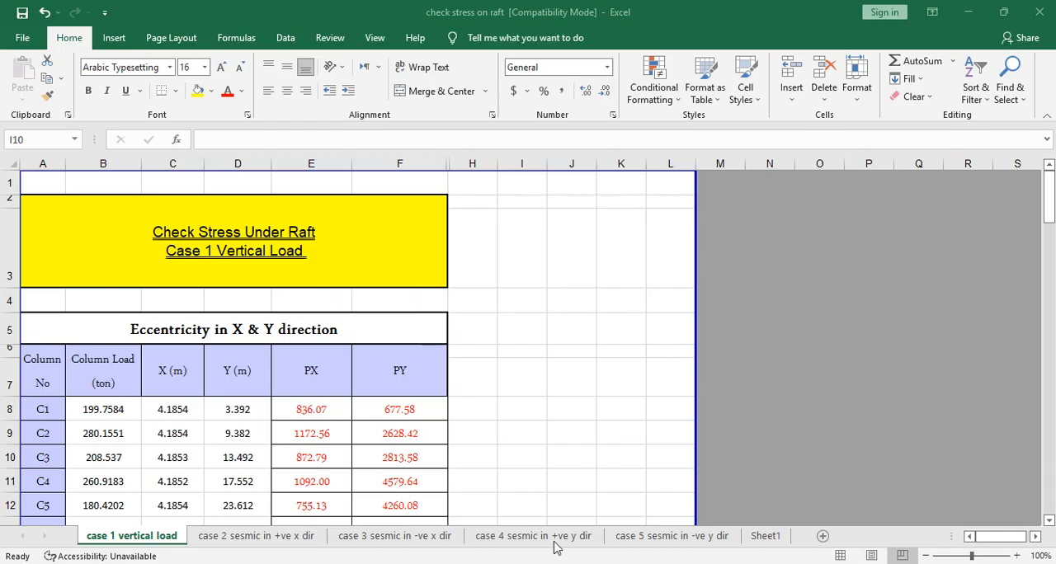
- Examine the raft section properties Area, Ix, Iy and Ixy below the column table on the case 1 vertical load sheet
click(558, 369)
scroll(394, 407, down, 3)
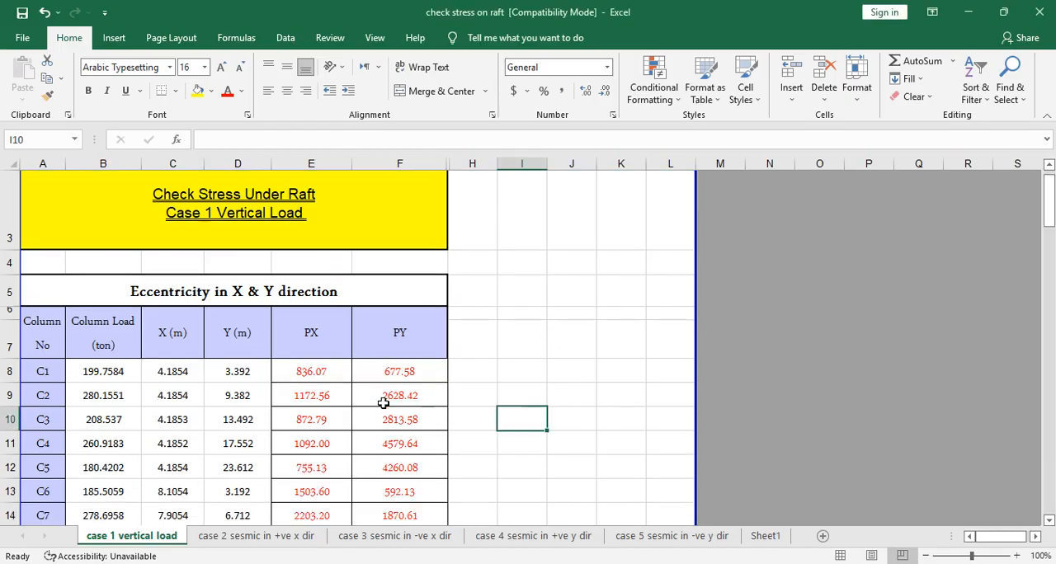
scroll(226, 384, down, 17)
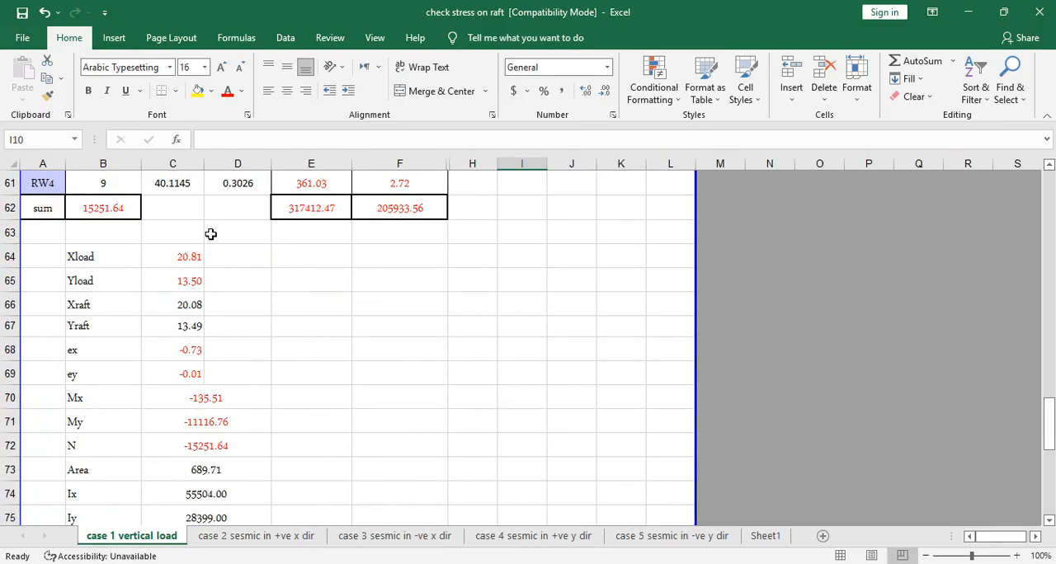
scroll(198, 387, down, 2)
drag(223, 324, 218, 396)
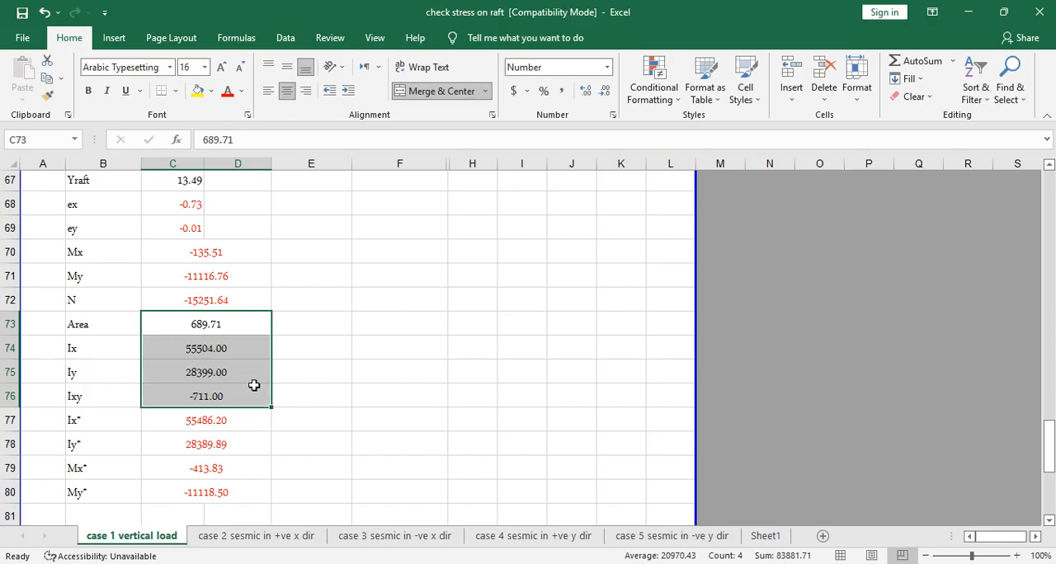
click(86, 356)
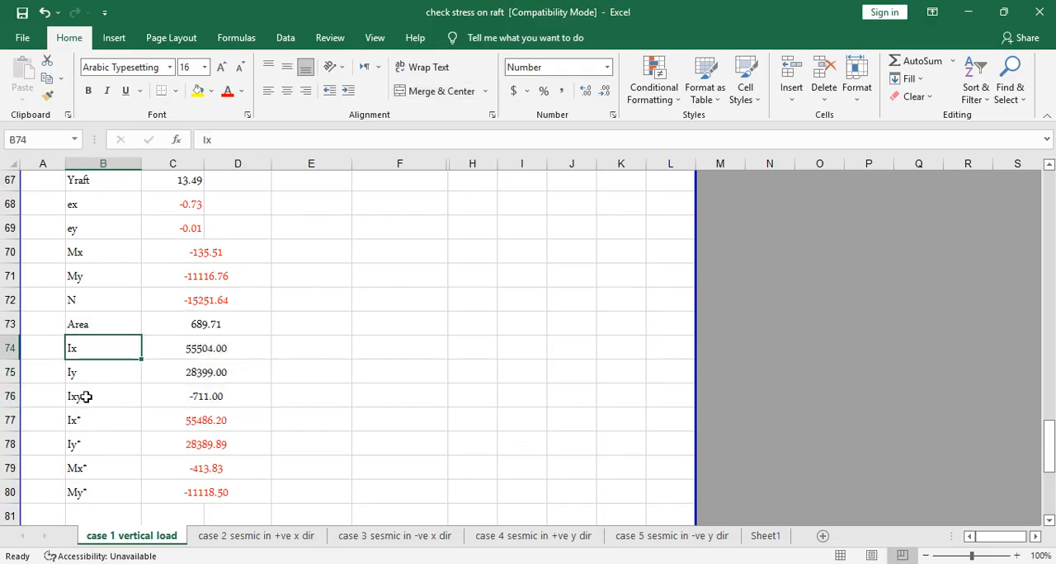
click(90, 374)
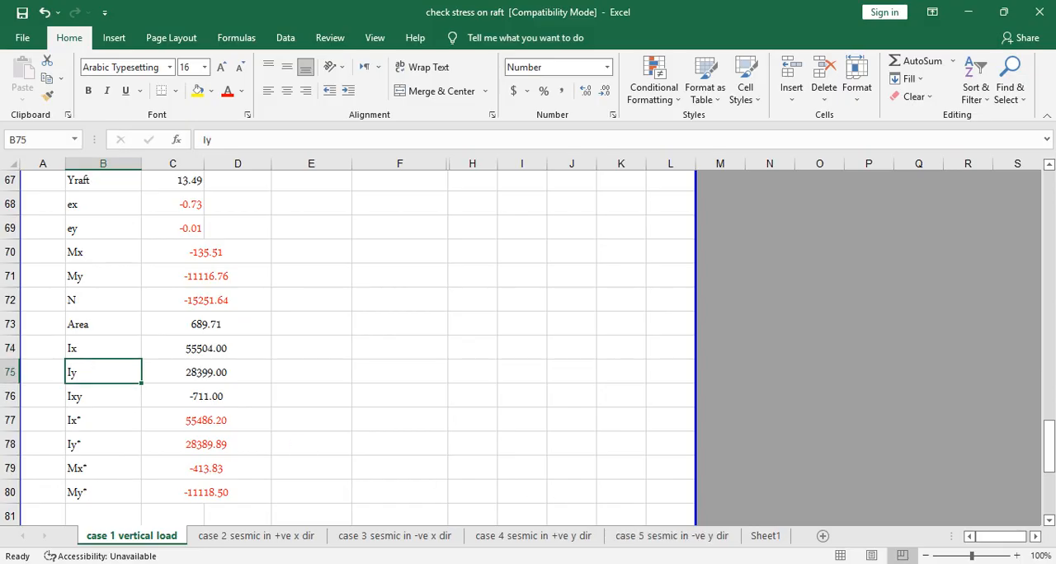
- Switch to the Design Of Raft presentation in PowerPoint and go to slide 20 with the qmax and qmin stress formulas
click(617, 563)
scroll(39, 446, up, 2)
scroll(42, 445, down, 5)
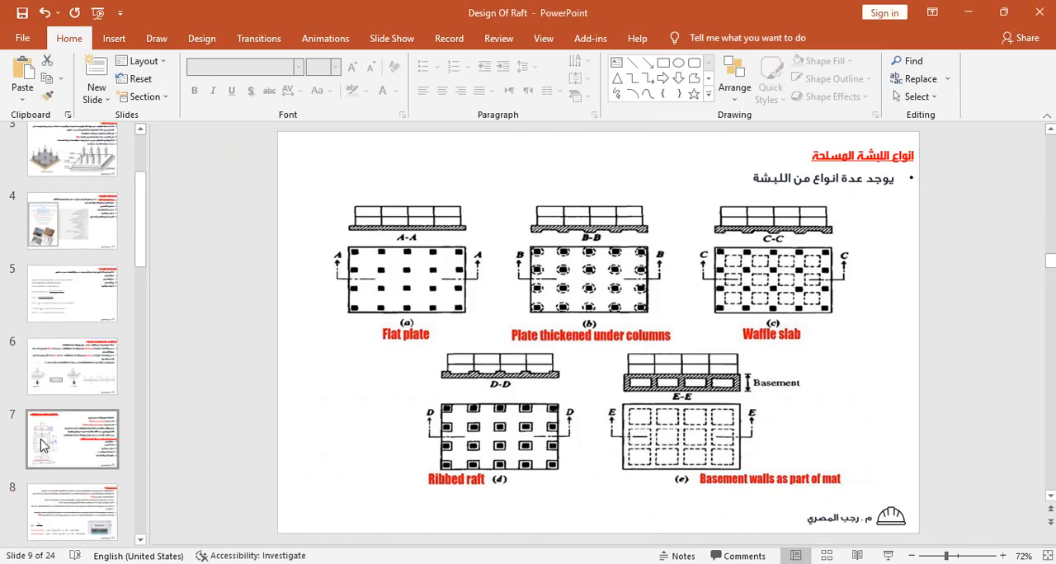
key(Down)
key(Down)
key(Down)
key(Down)
key(Down)
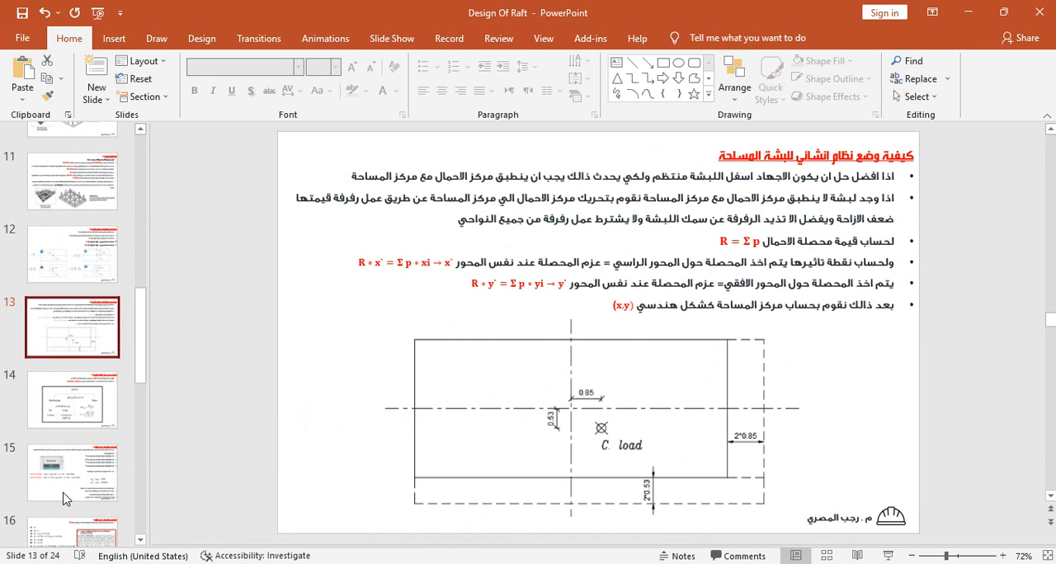
key(Down)
key(Down)
key(Down)
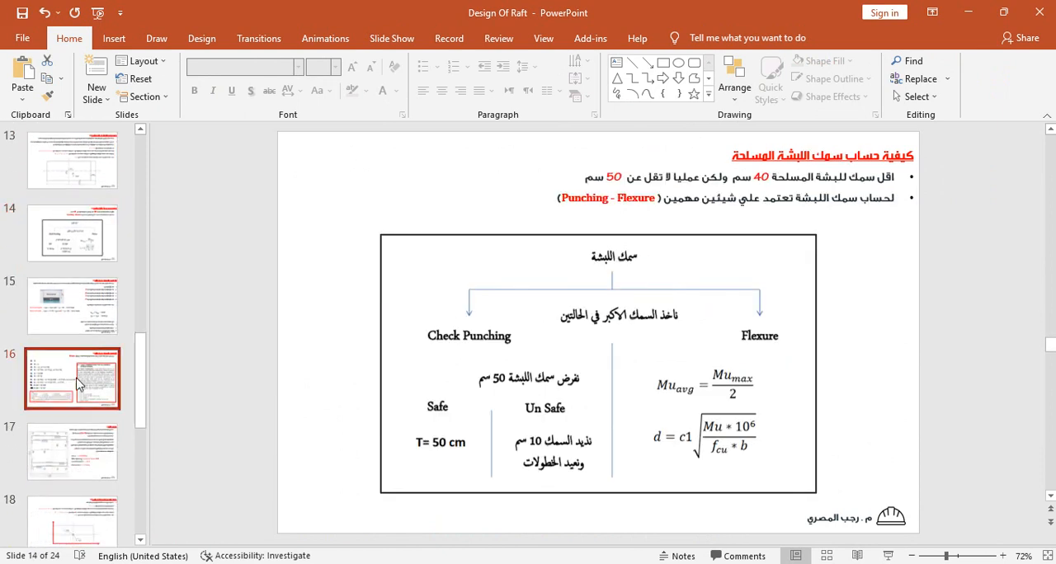
key(Down)
key(Down)
key(Down)
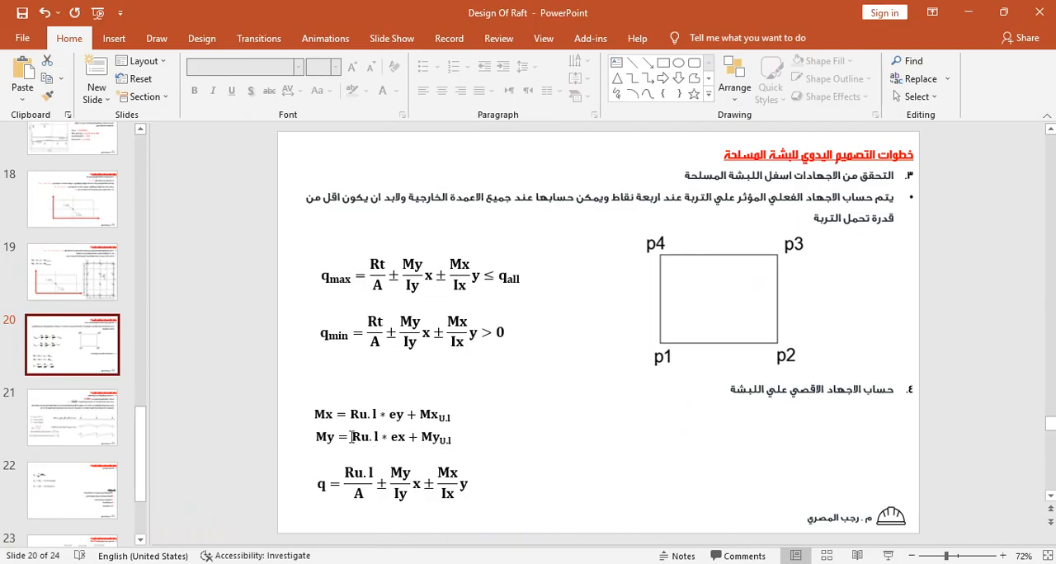
- Switch back to the Excel workbook and check the Mx* and My* moments and the eccentricities ex and ey
key(alt+Tab)
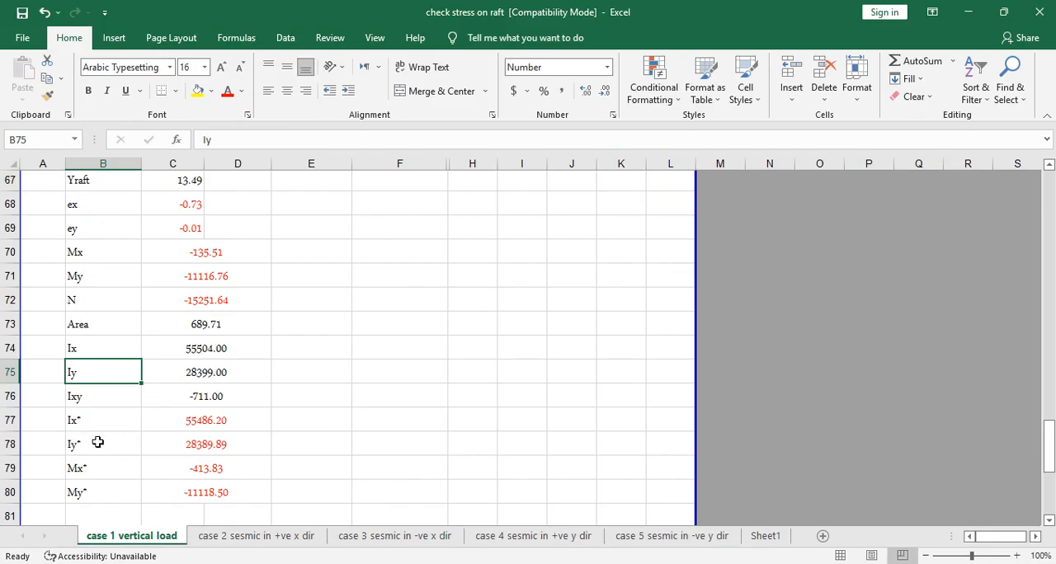
scroll(133, 461, down, 3)
click(106, 258)
click(103, 275)
scroll(160, 372, up, 5)
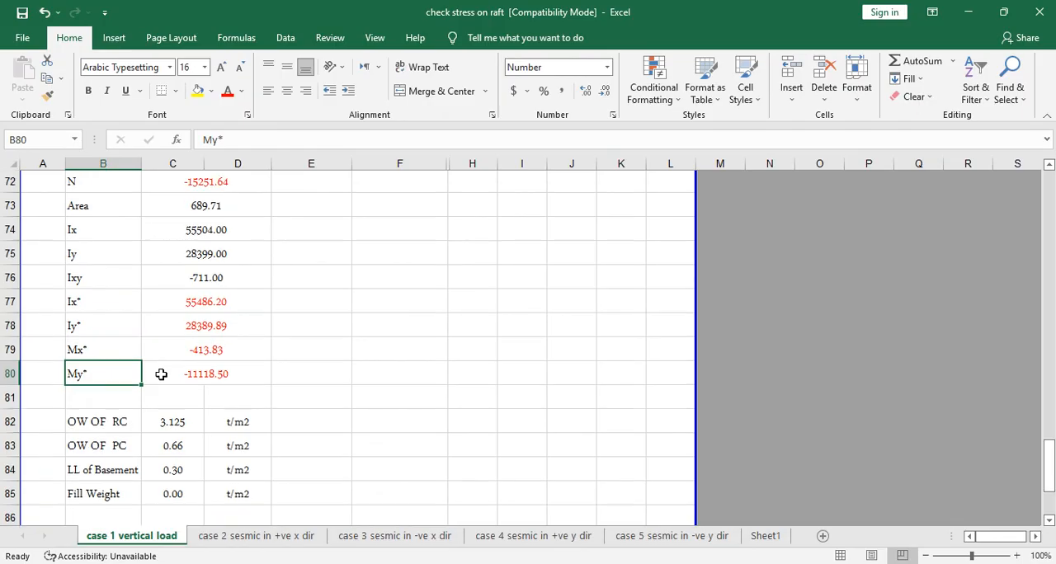
drag(190, 350, 185, 384)
scroll(319, 395, down, 4)
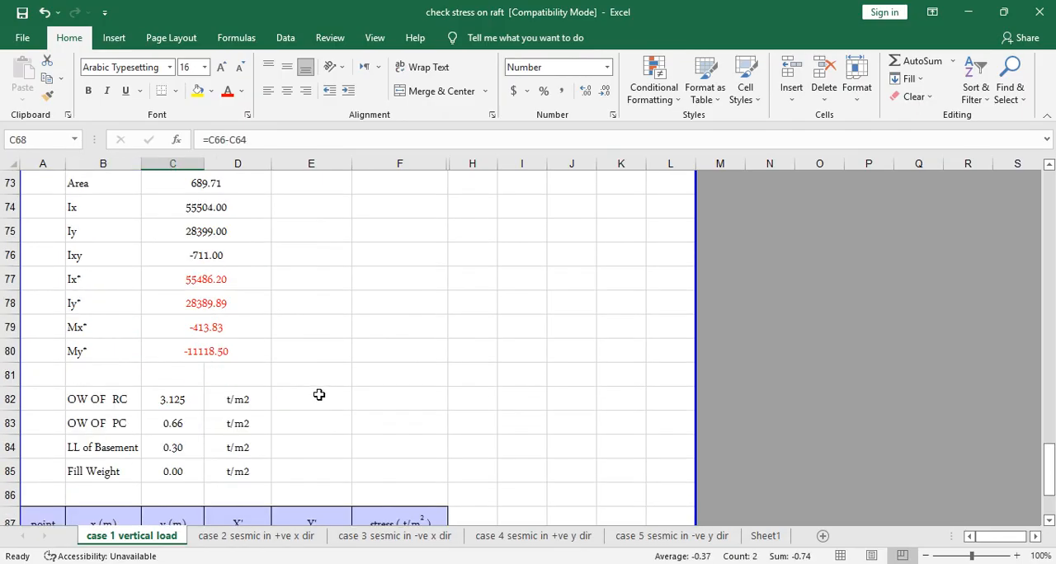
- Review the column load sum and the raft's Area, Ix, Iy and Ixy input values
scroll(214, 347, up, 3)
scroll(212, 360, up, 4)
scroll(200, 443, down, 2)
click(103, 281)
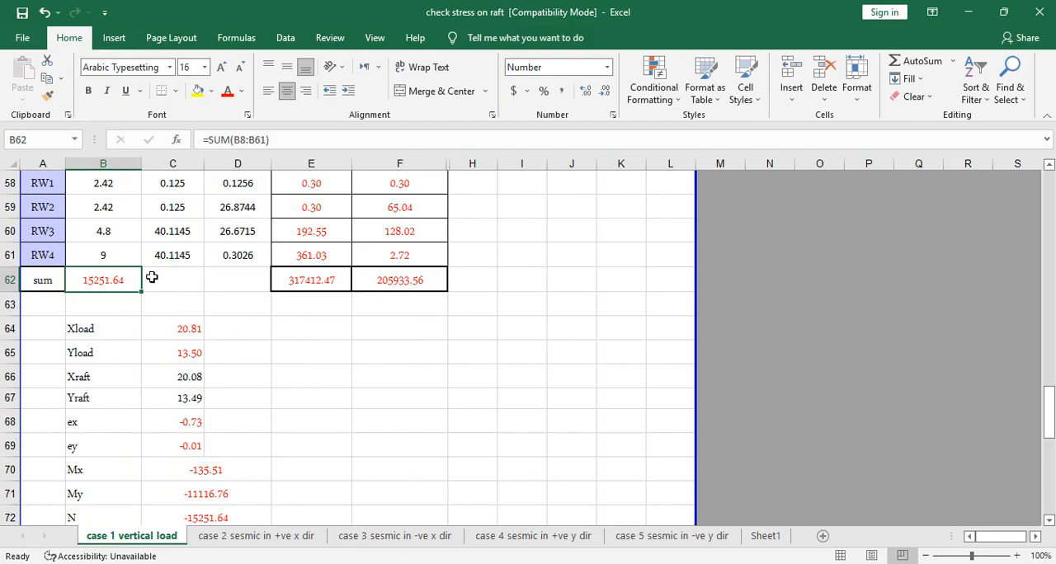
scroll(195, 328, down, 4)
scroll(205, 367, up, 2)
scroll(202, 386, down, 1)
click(202, 324)
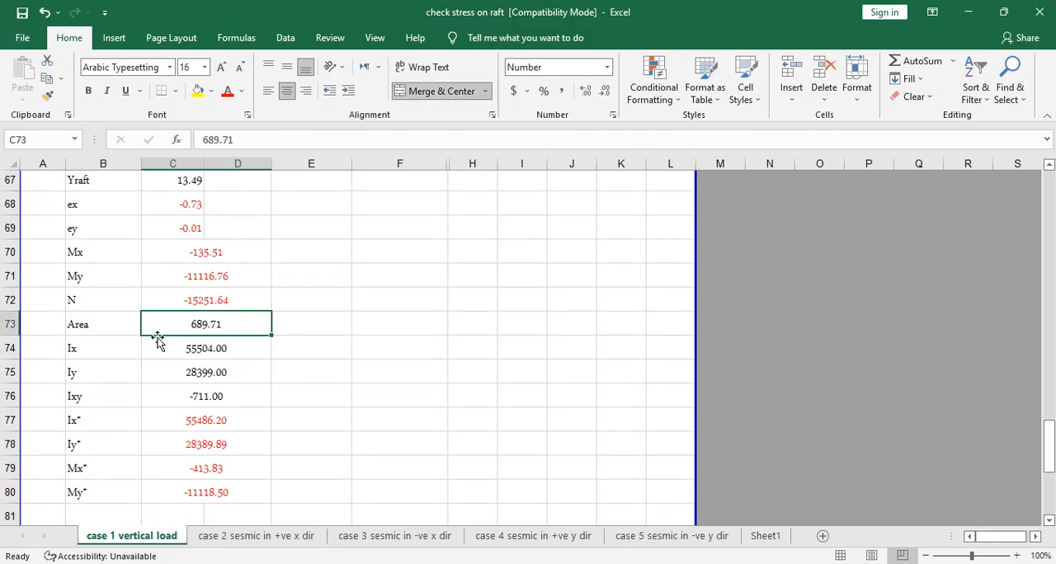
click(226, 350)
click(225, 373)
click(223, 396)
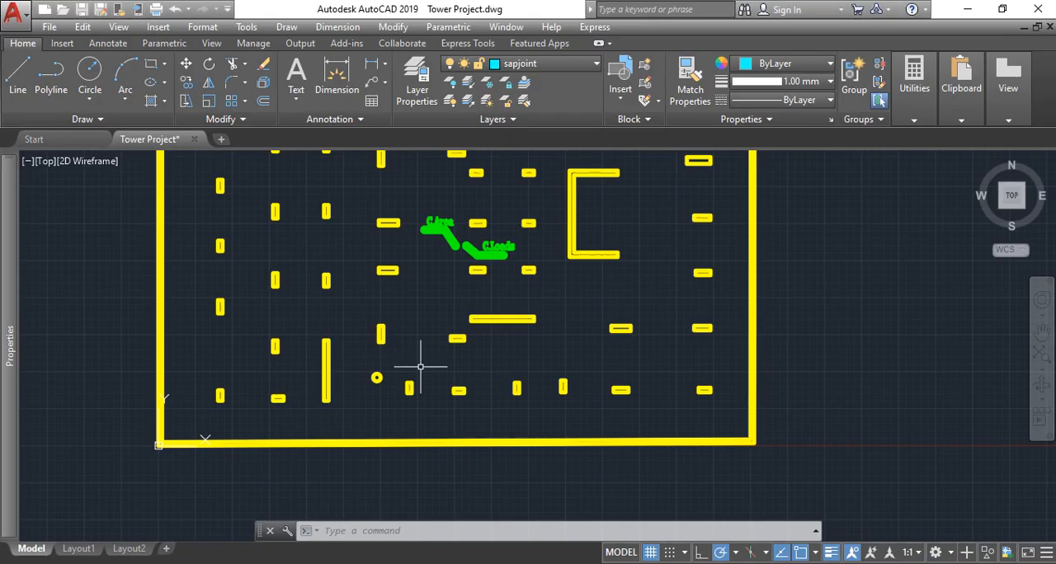
scroll(420, 360, down, 4)
scroll(431, 366, up, 6)
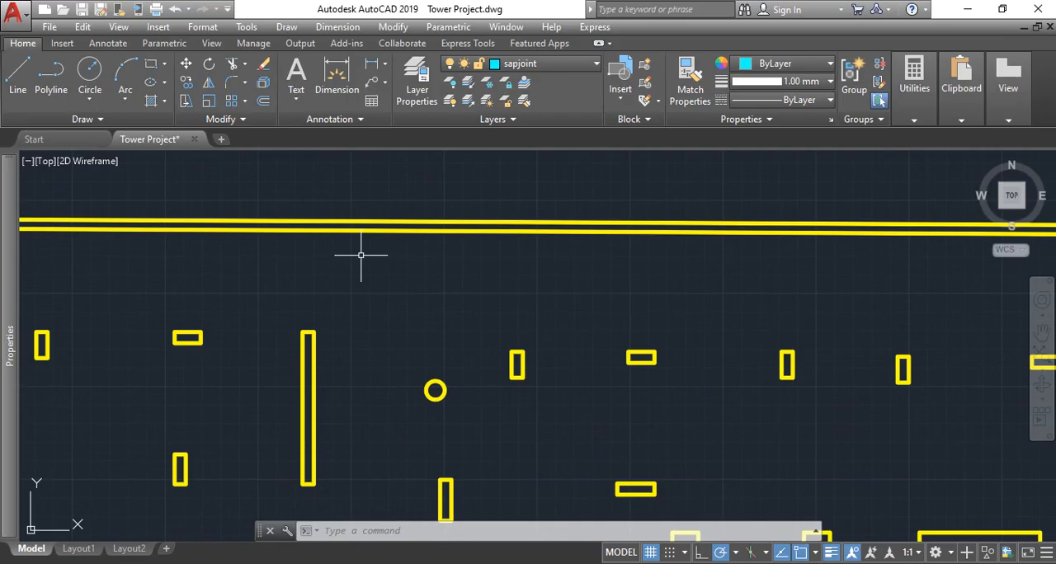
scroll(372, 220, down, 5)
scroll(358, 236, up, 4)
click(360, 243)
text(قثا)
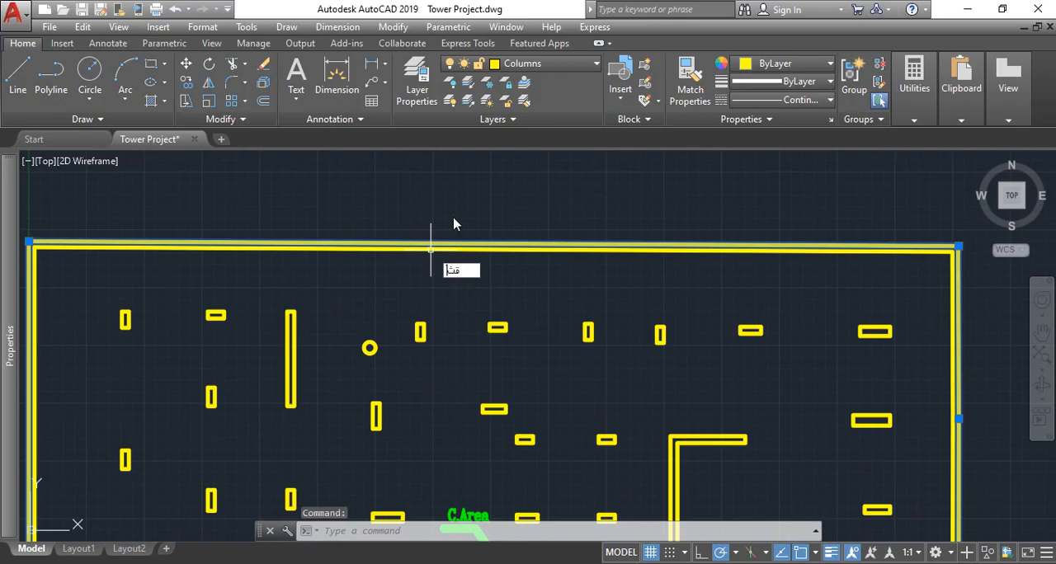
key(Escape)
click(485, 232)
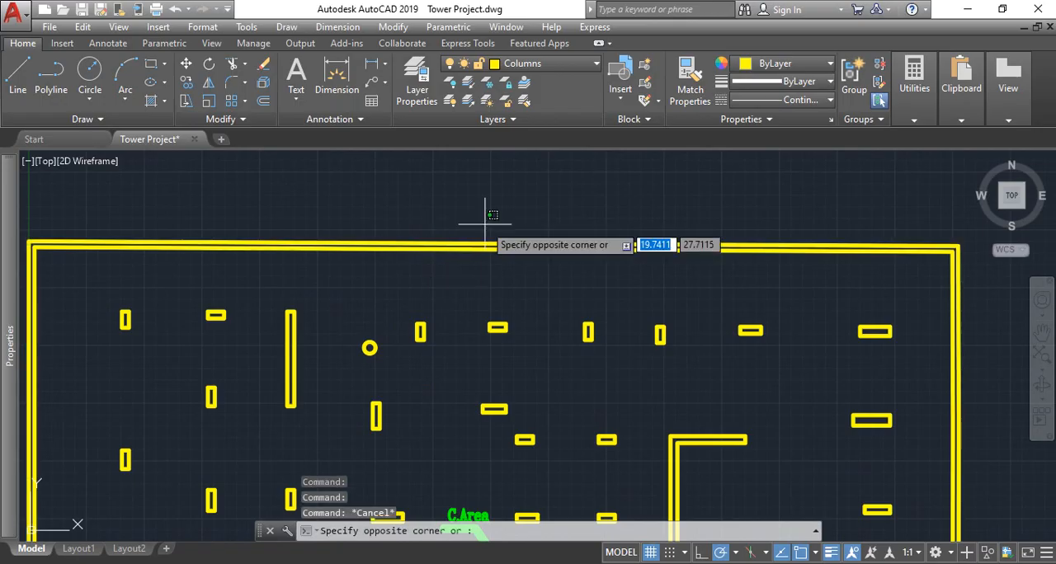
key(Escape)
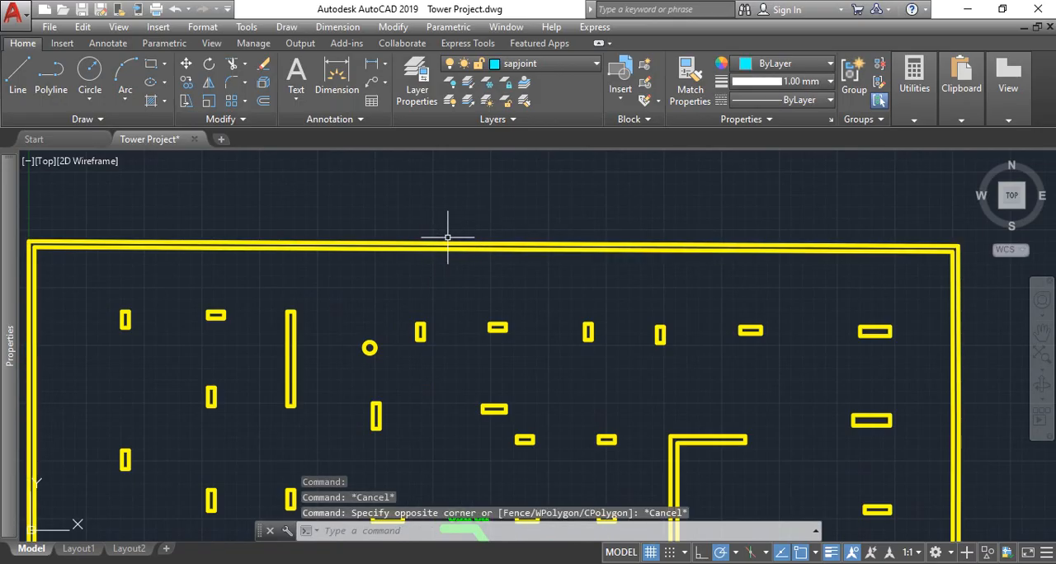
- Try to convert the outer raft outline into a region with the REGION command
text(r)
key(BackSpace)
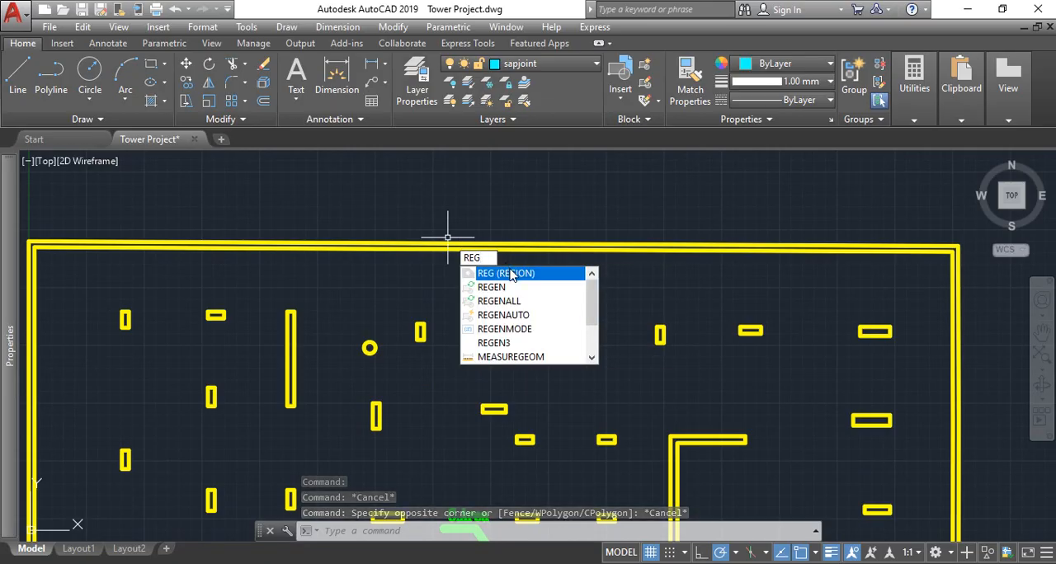
key(Return)
click(477, 248)
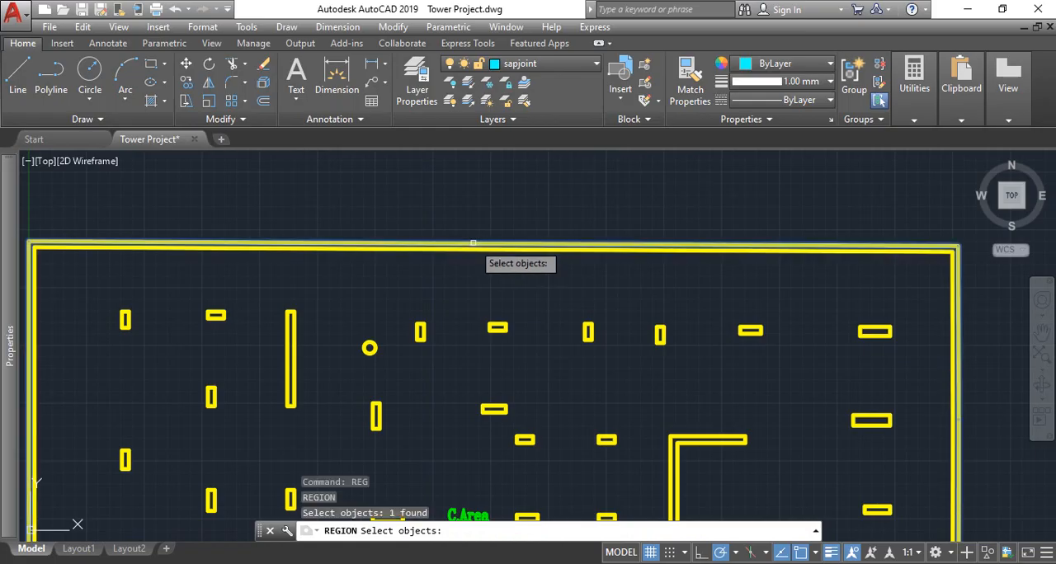
key(Return)
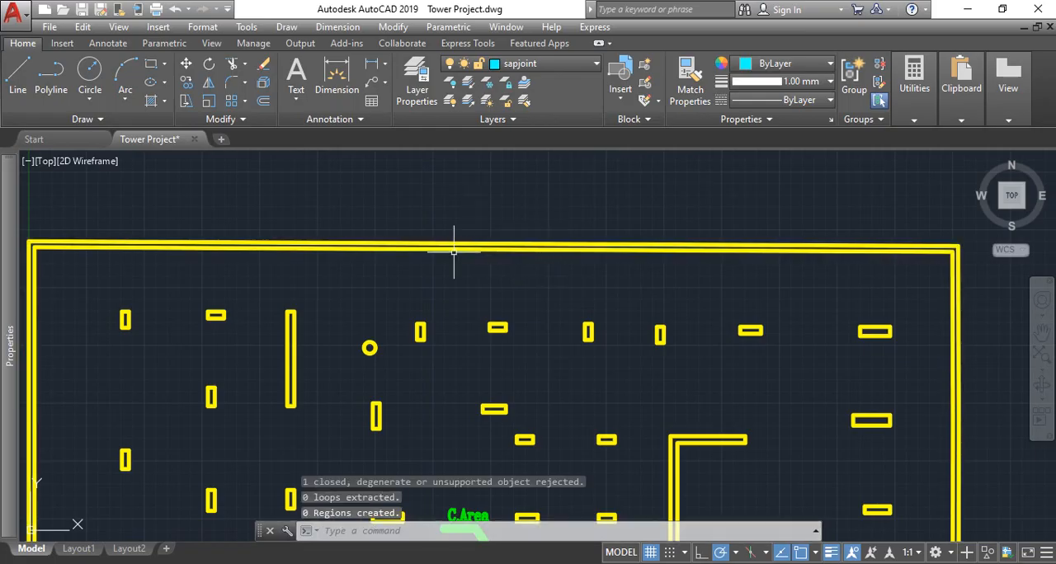
- Run MASSPROP on the outer raft outline and read its area, centroid and moments of inertia
text(massprop)
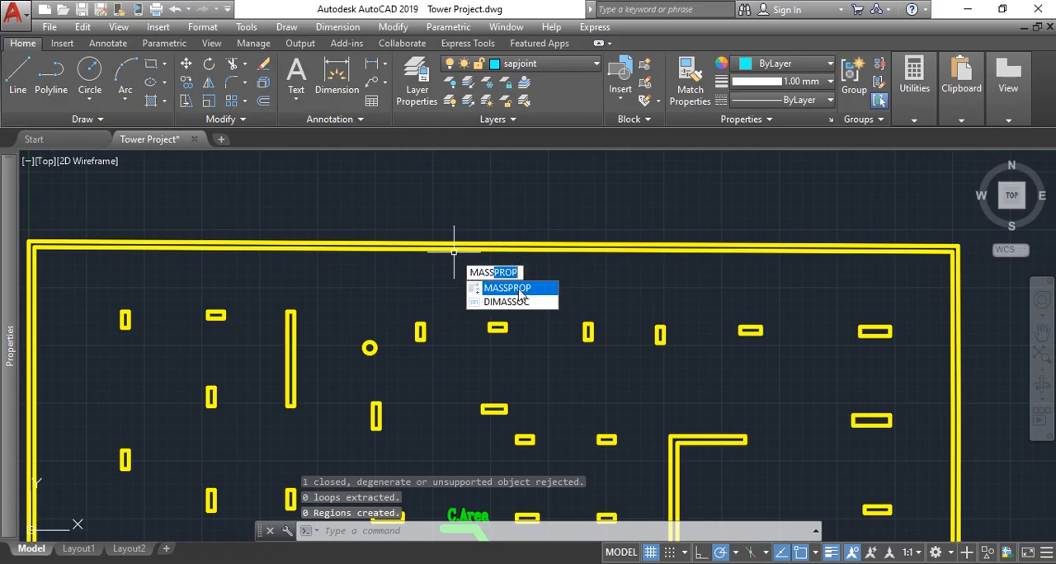
key(Return)
click(483, 244)
key(Return)
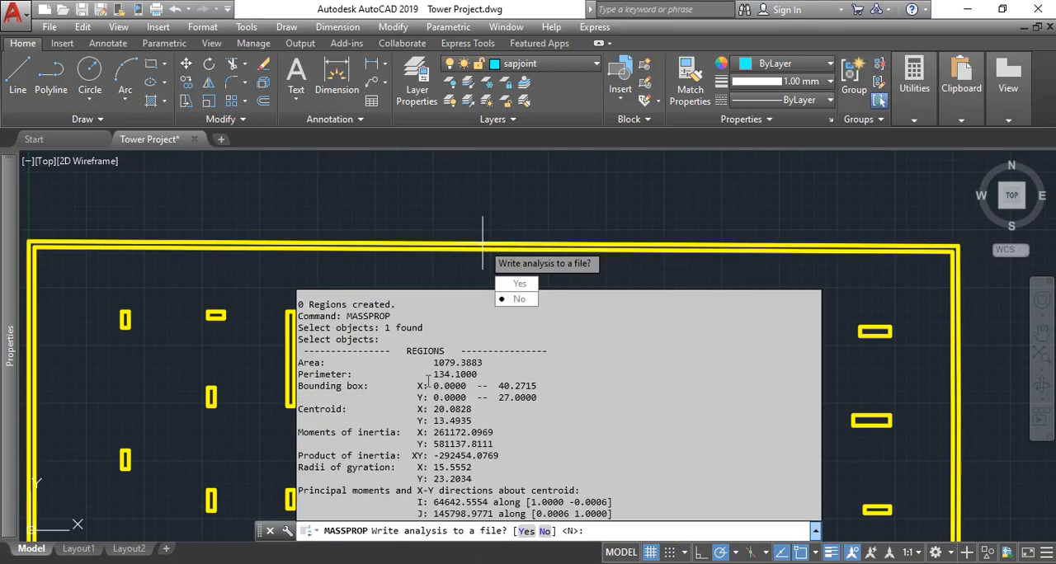
scroll(428, 405, up, 7)
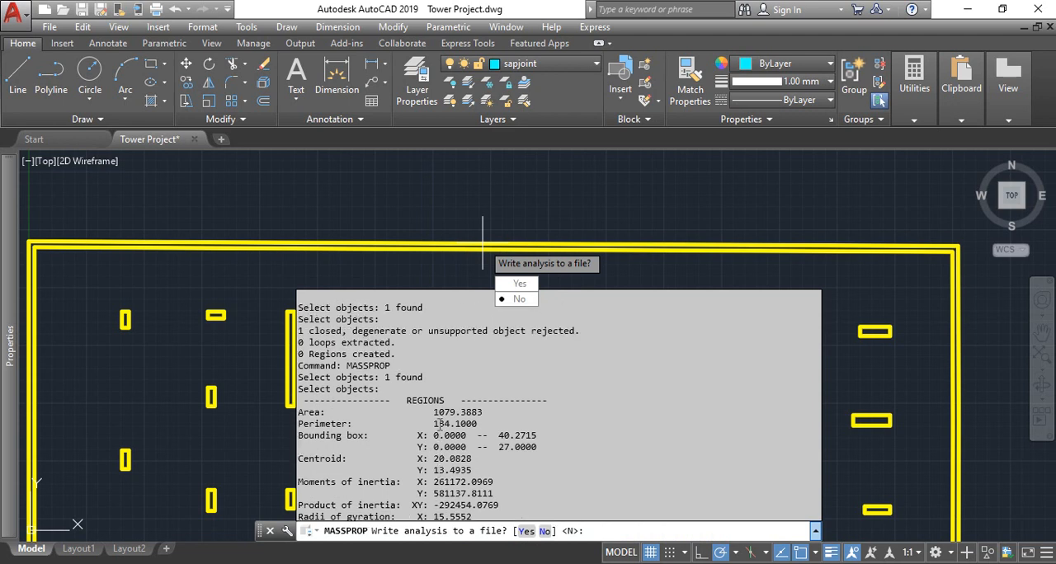
scroll(445, 423, down, 7)
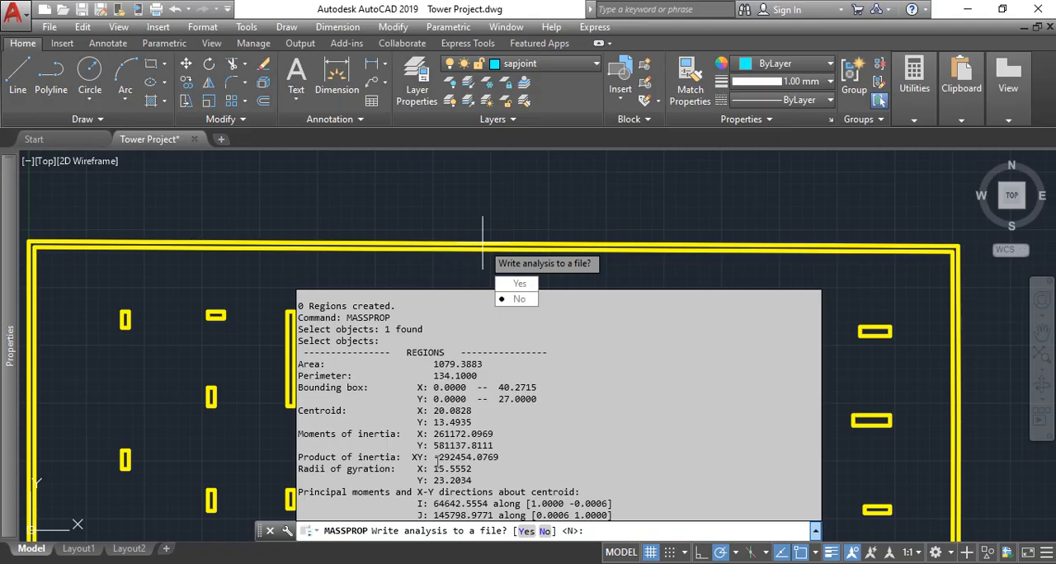
- Try to transfer the area from the mass properties report into the Area cell C73 of the Excel case 1 sheet
drag(305, 432, 466, 446)
click(441, 435)
drag(435, 436, 453, 436)
drag(433, 363, 444, 364)
key(alt+Tab)
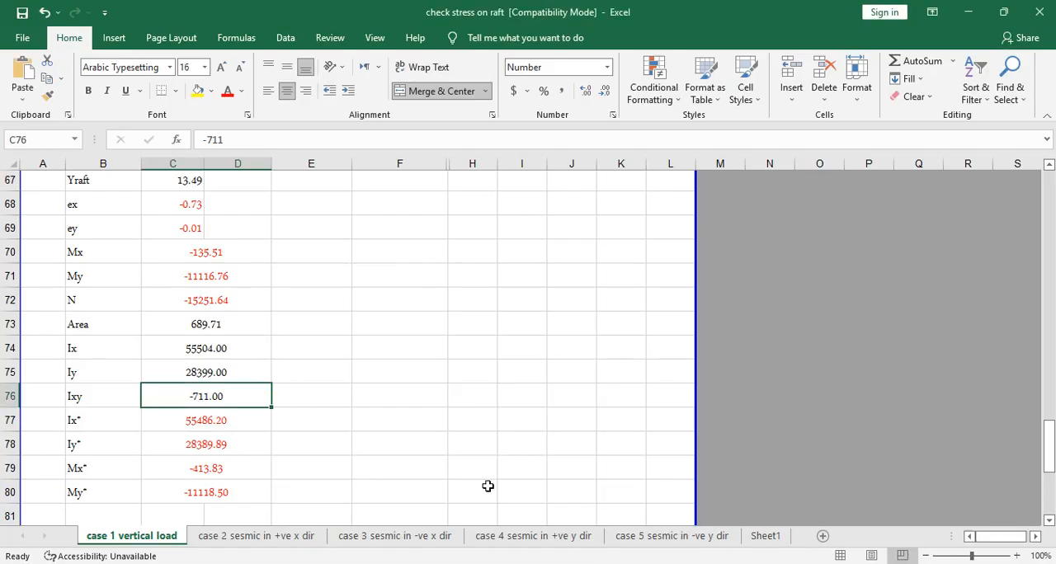
click(217, 326)
key(ctrl+v)
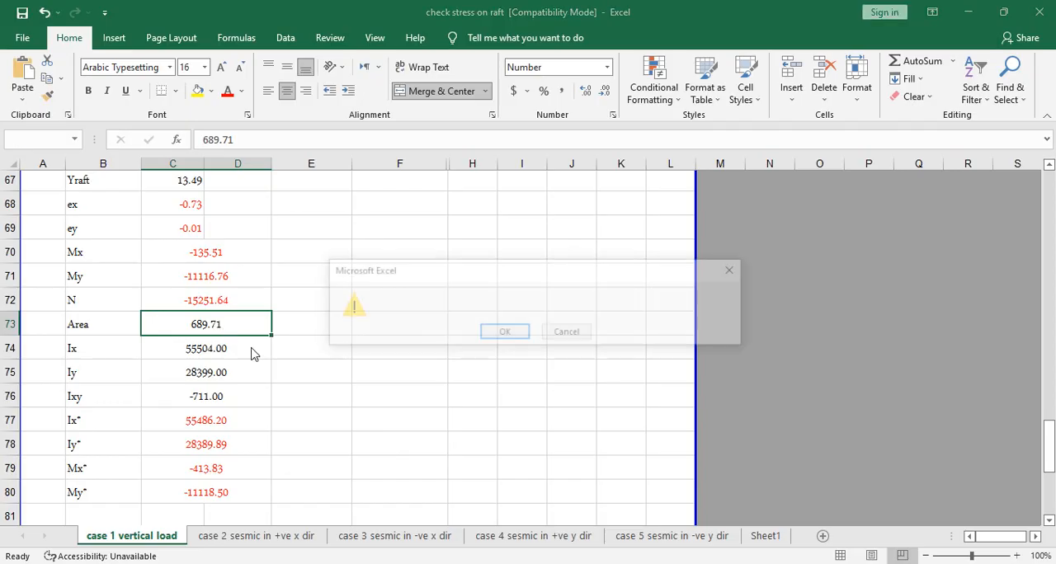
click(496, 331)
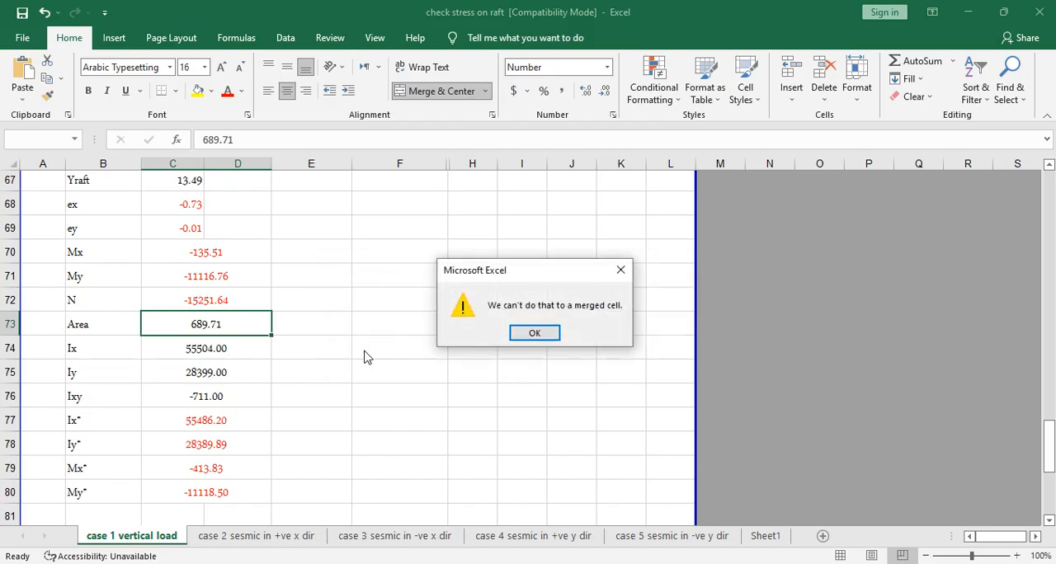
click(519, 334)
- Return to AutoCAD, cancel writing the analysis to a file, and copy the report text from the bounding box through the product of inertia
key(alt+Tab)
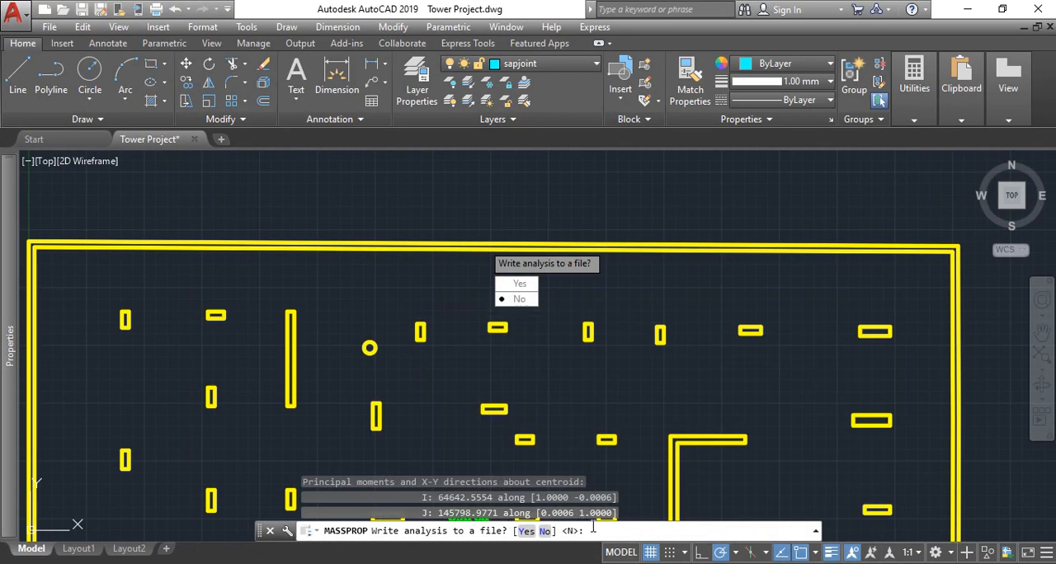
key(Escape)
key(F2)
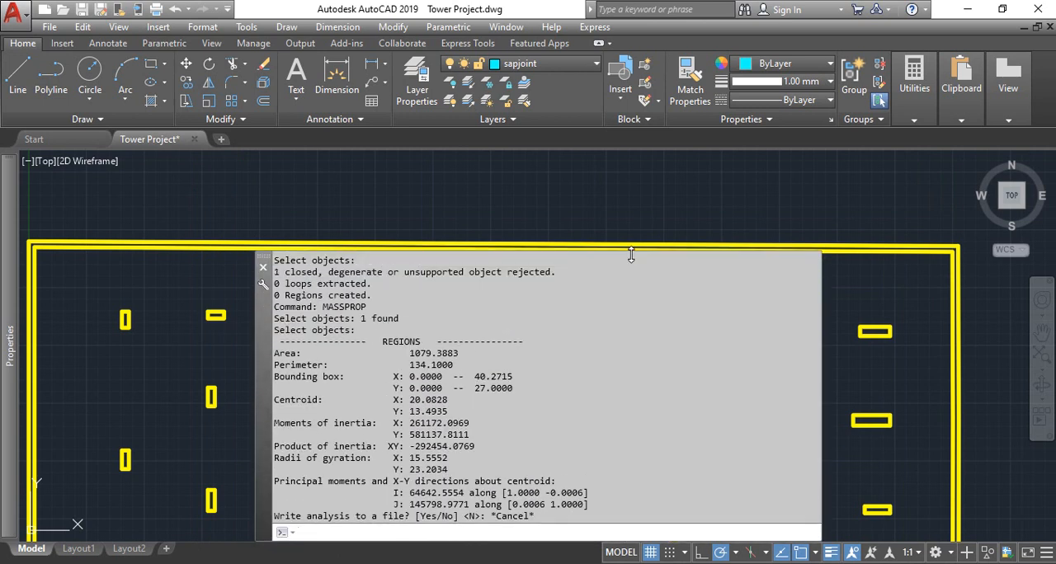
drag(387, 368, 439, 446)
click(419, 402)
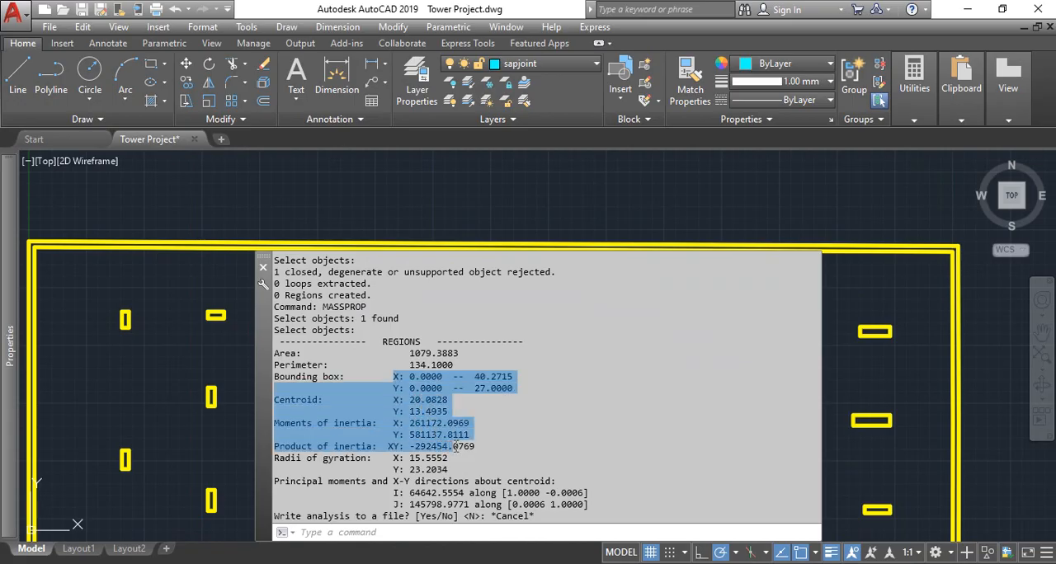
right_click(452, 446)
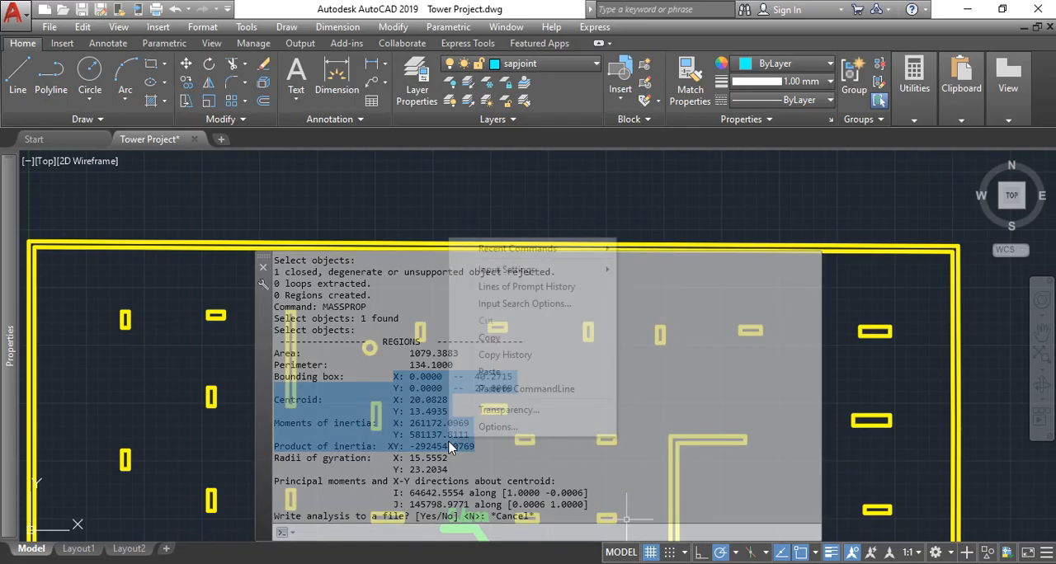
click(495, 338)
- Switch to Excel's Sheet1 and delete columns A and B holding the old column load list
click(476, 563)
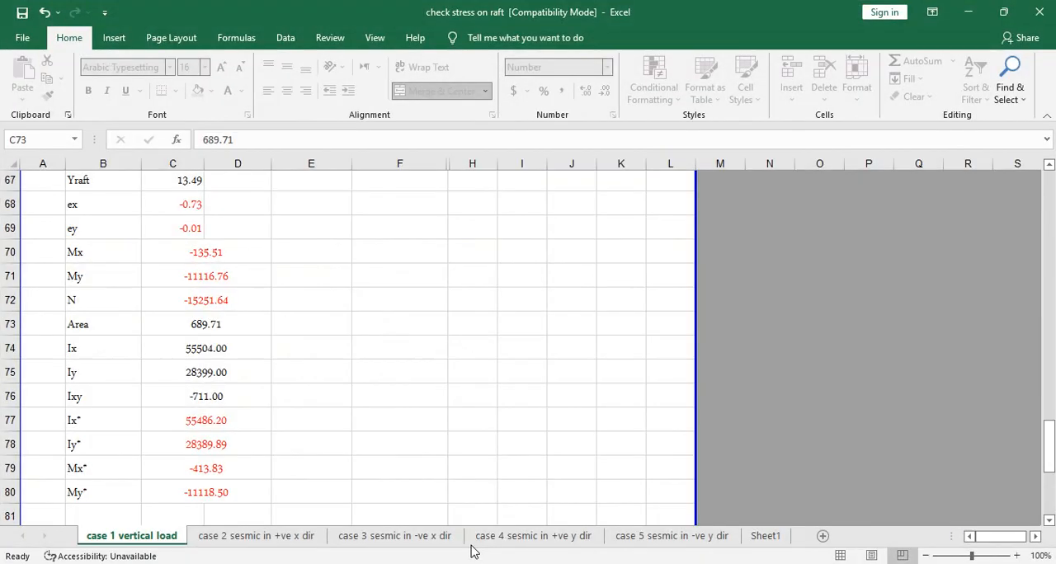
click(761, 538)
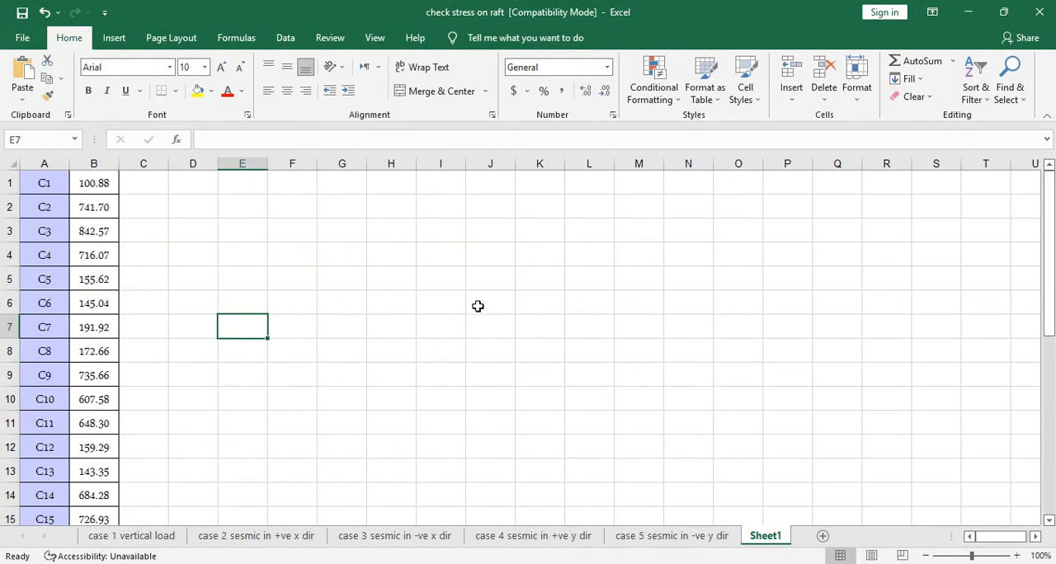
scroll(478, 306, down, 13)
scroll(477, 306, up, 13)
drag(48, 163, 92, 163)
right_click(91, 164)
click(170, 294)
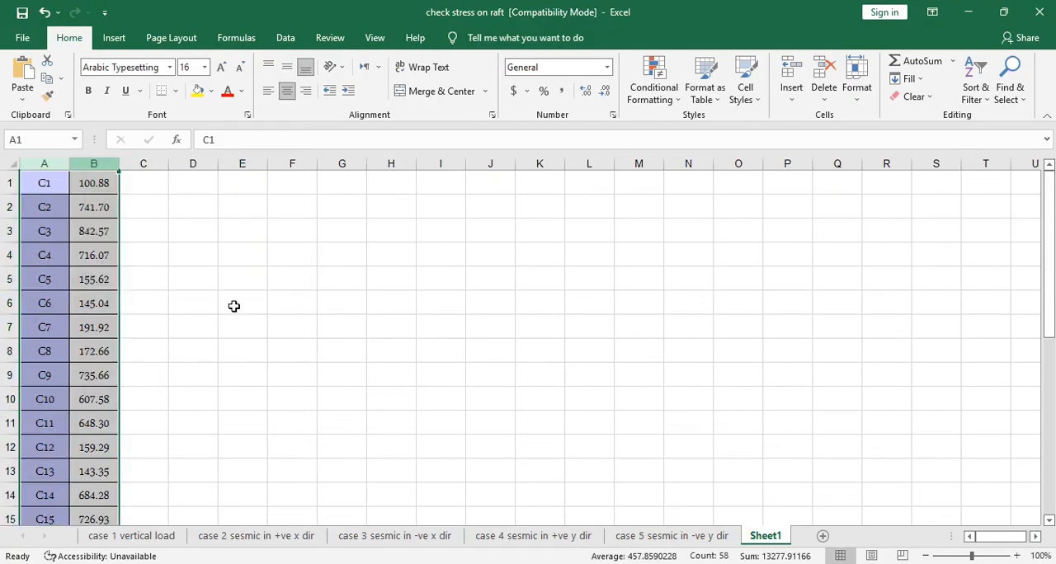
- Paste the copied mass properties text into Sheet1 starting at cell G11 and widen column G to fit it
click(337, 308)
right_click(338, 311)
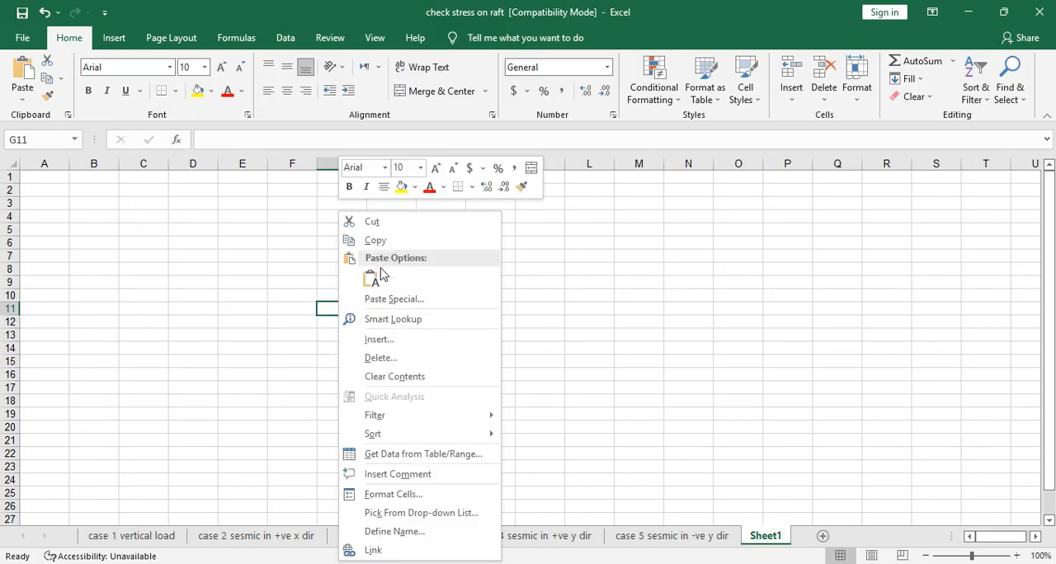
click(372, 280)
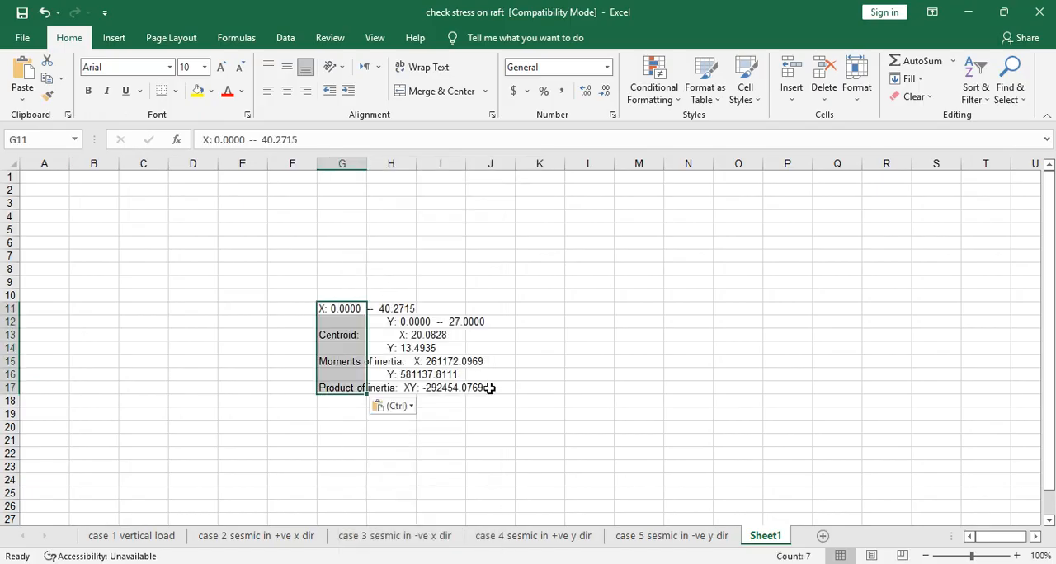
drag(366, 164, 590, 185)
click(405, 453)
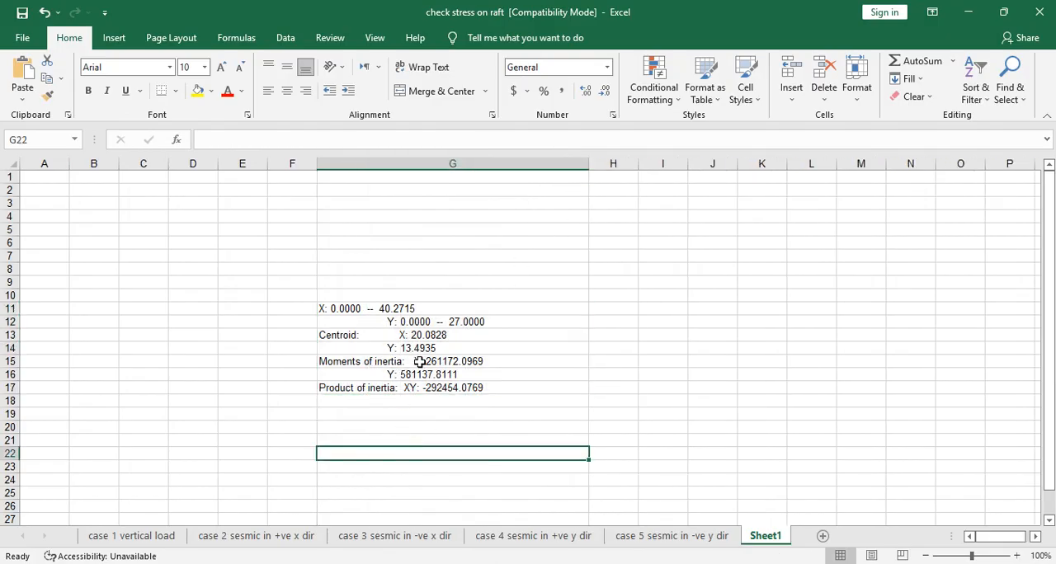
click(425, 361)
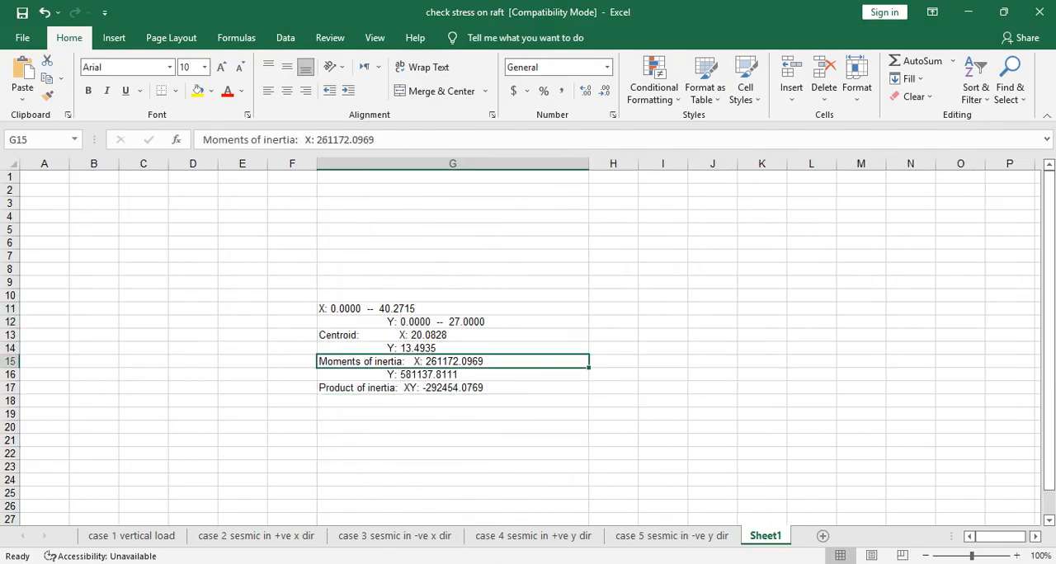
- Check the raft area in the AutoCAD report and set the Area cell C73 of the case 1 vertical load sheet to 1079
click(515, 563)
click(422, 563)
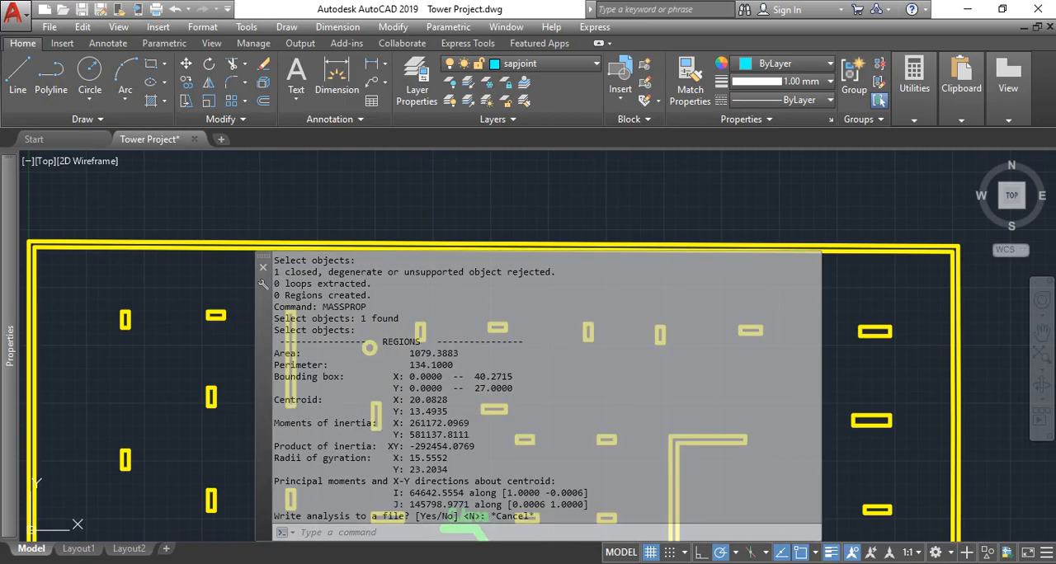
click(698, 563)
click(697, 563)
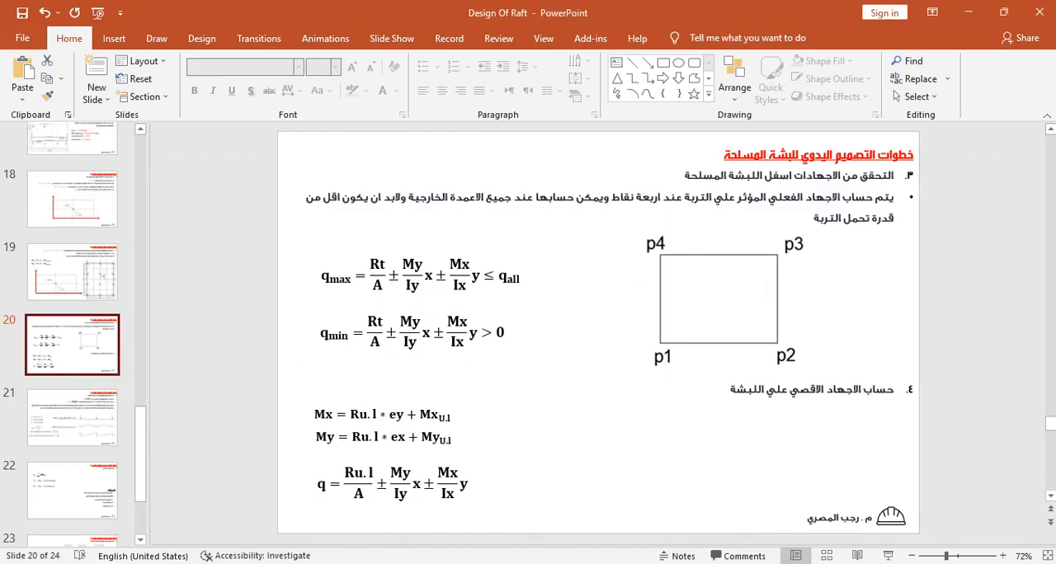
click(697, 562)
click(145, 538)
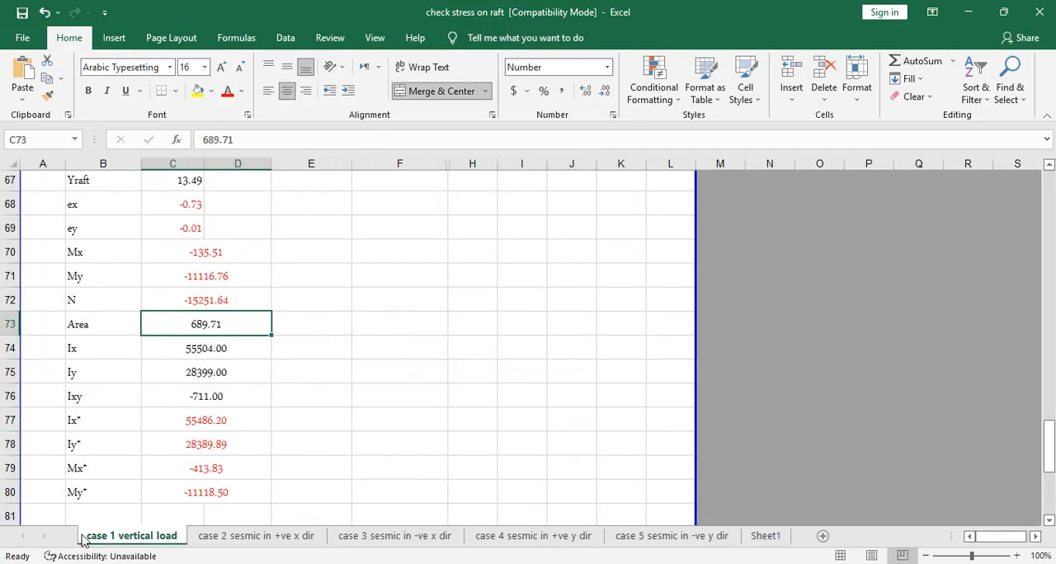
text(1)
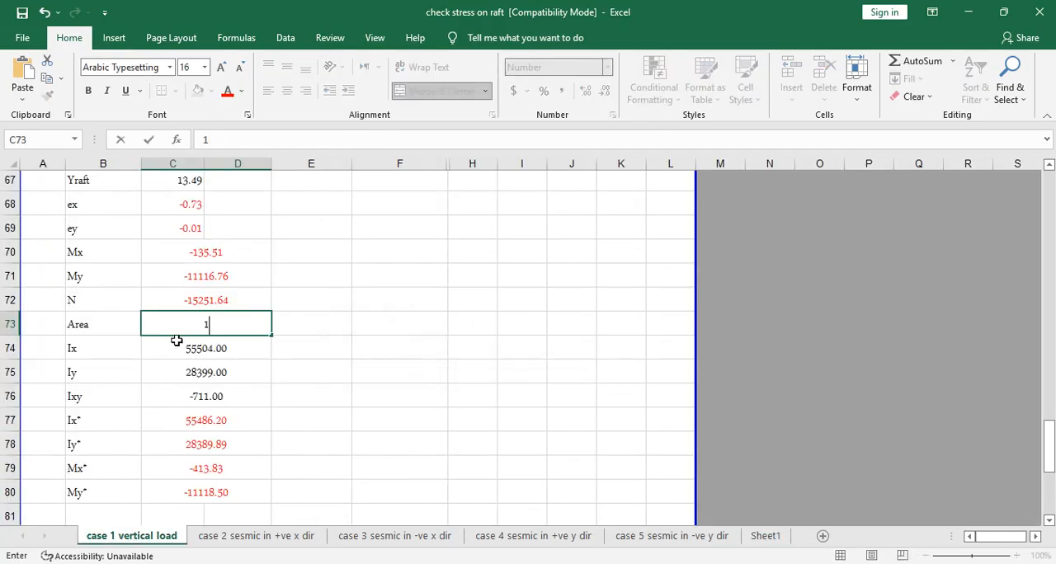
text(079)
click(289, 355)
- Copy the X moment of inertia 261172.0969 from Sheet1 cell G15 into the Ix cell C74 of the case 1 sheet
click(764, 536)
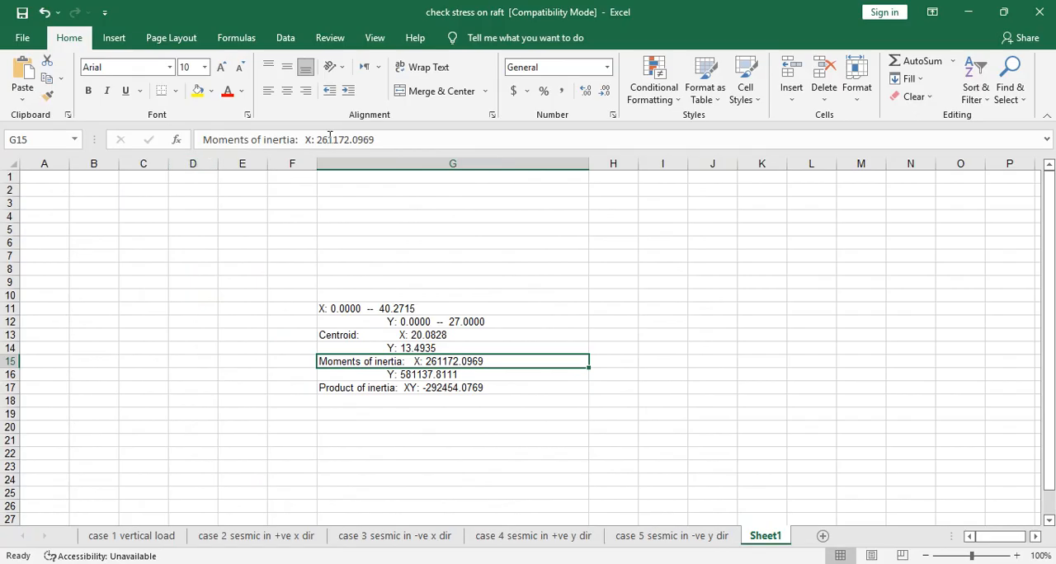
drag(317, 140, 379, 140)
key(ctrl+c)
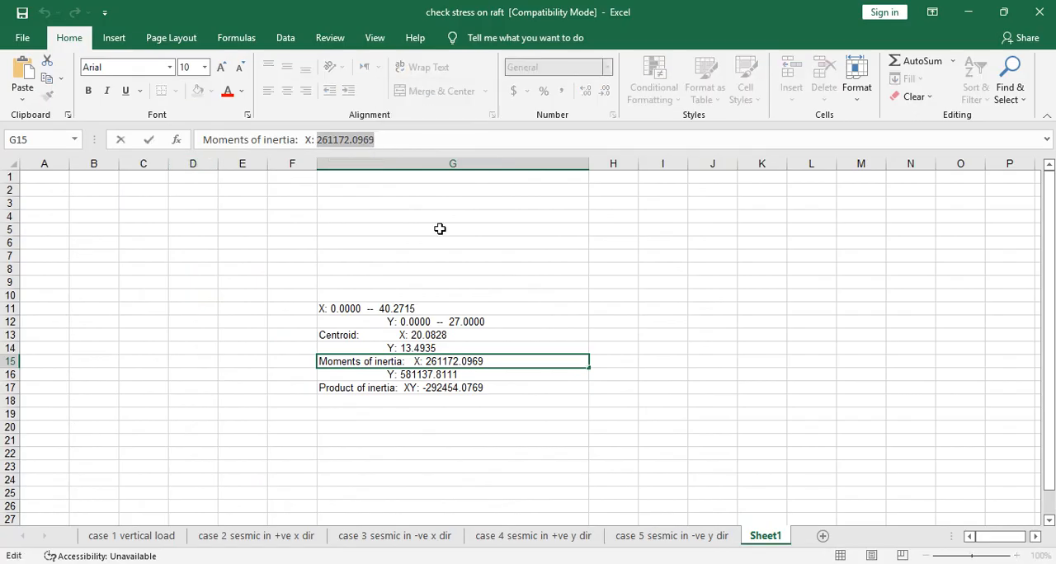
click(108, 536)
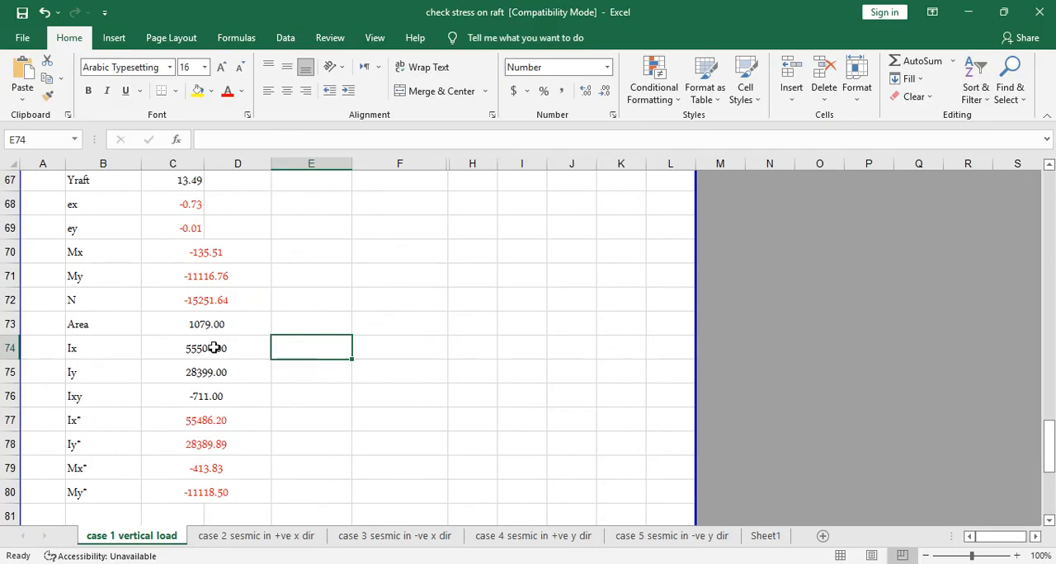
click(214, 349)
click(243, 144)
double_click(203, 145)
key(ctrl+v)
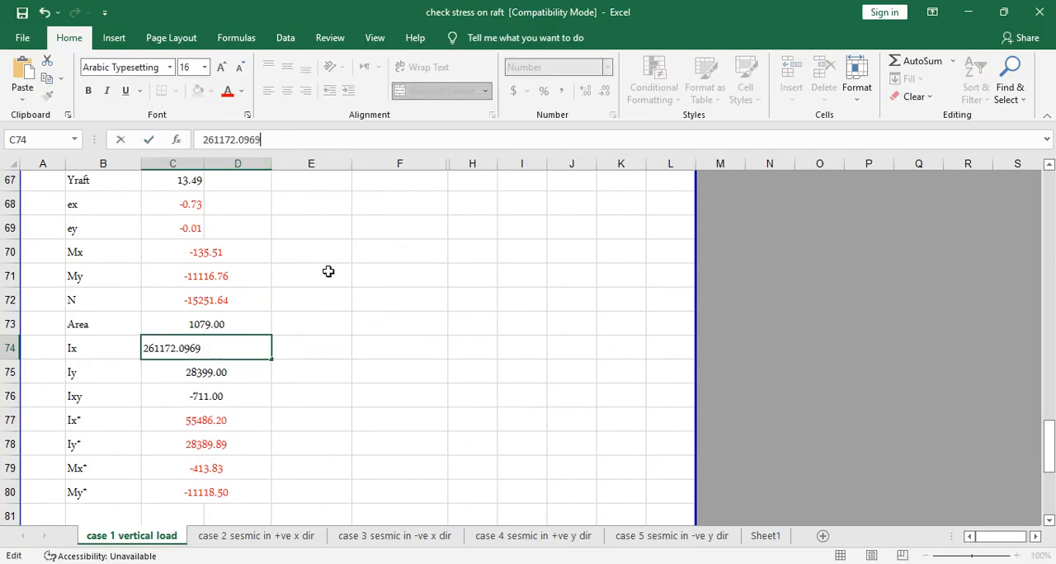
click(373, 363)
- Copy the Y moment of inertia 581137.8111 from Sheet1 cell G16 into the Iy cell C75 of the case 1 sheet
click(765, 538)
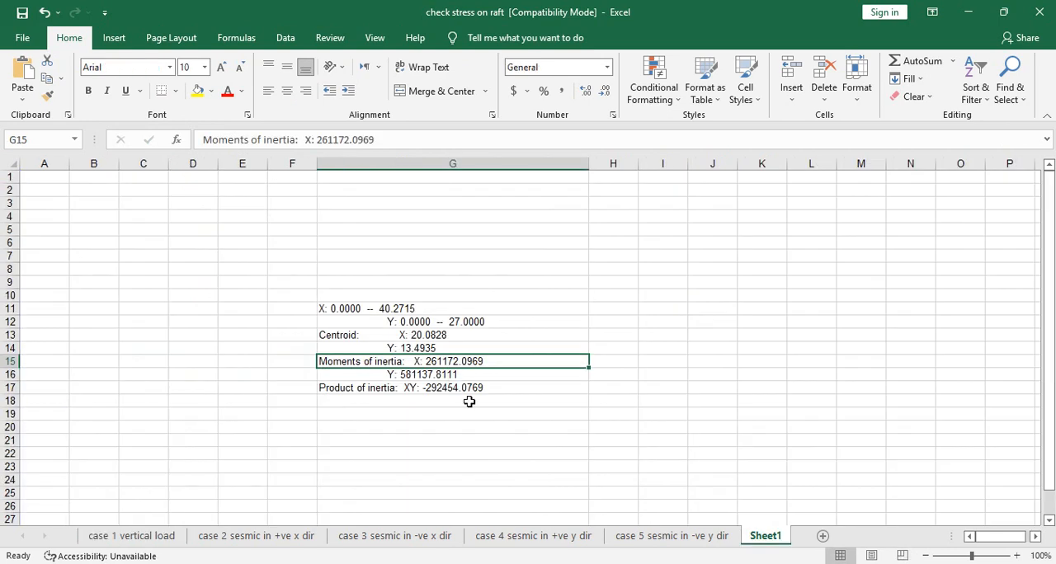
click(437, 375)
drag(334, 140, 264, 140)
key(ctrl+c)
click(135, 535)
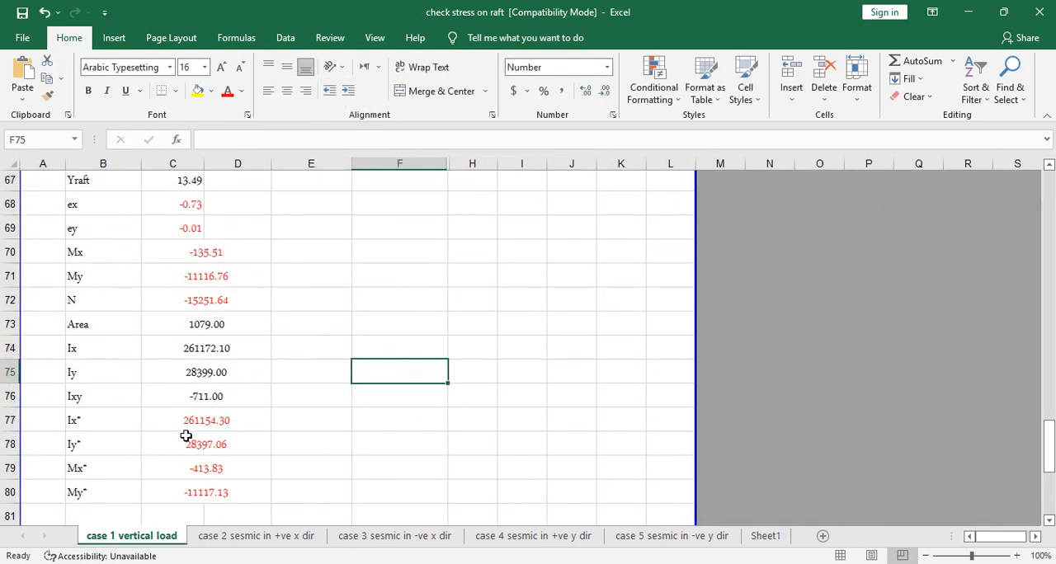
click(215, 372)
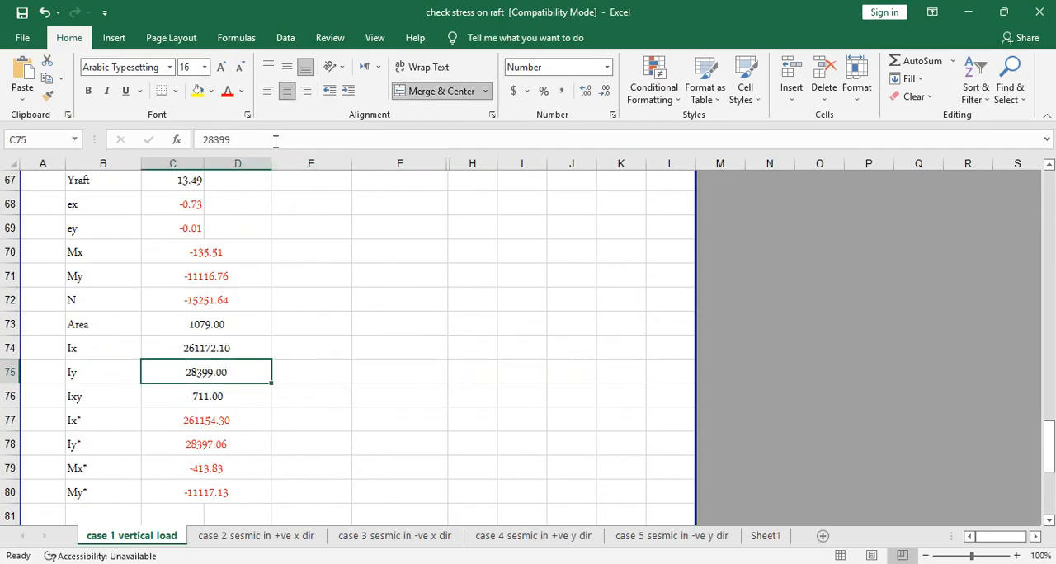
double_click(278, 148)
key(ctrl+v)
click(314, 396)
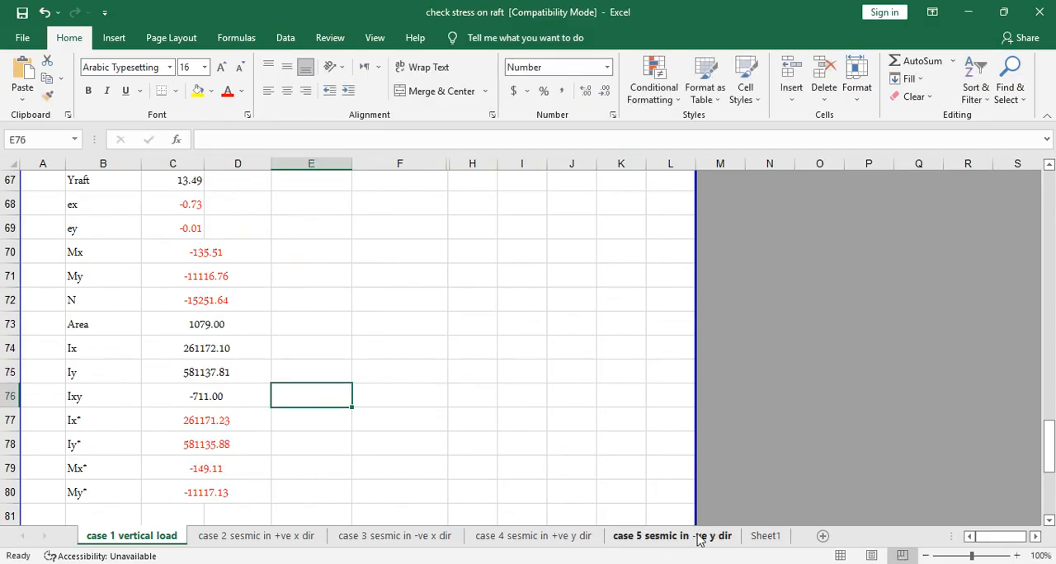
- Copy the product of inertia -292454.0769 from Sheet1 cell G17 into the Ixy cell C76 of the case 1 sheet
click(753, 536)
click(434, 392)
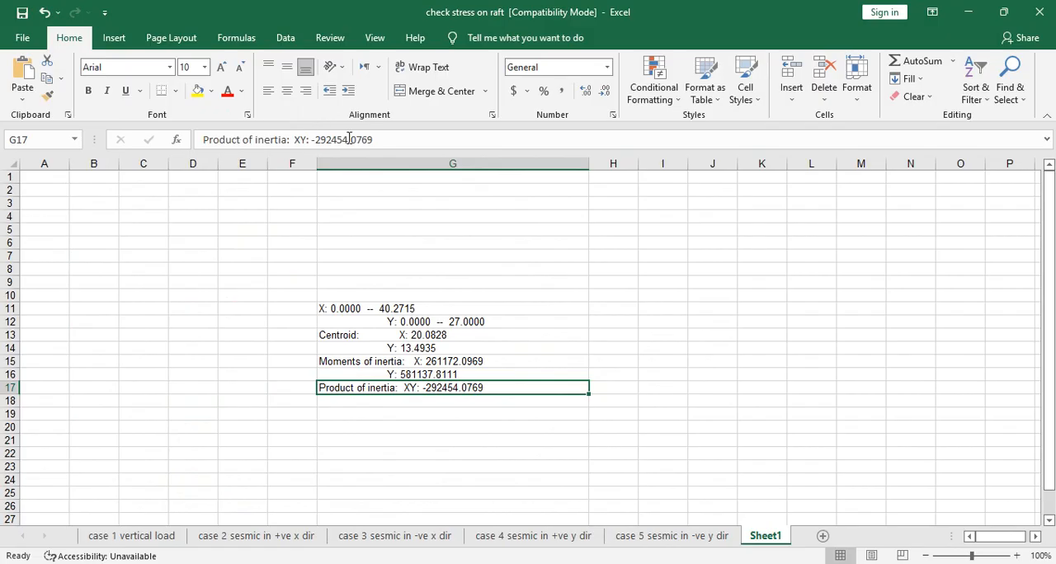
drag(363, 142, 311, 142)
key(ctrl+c)
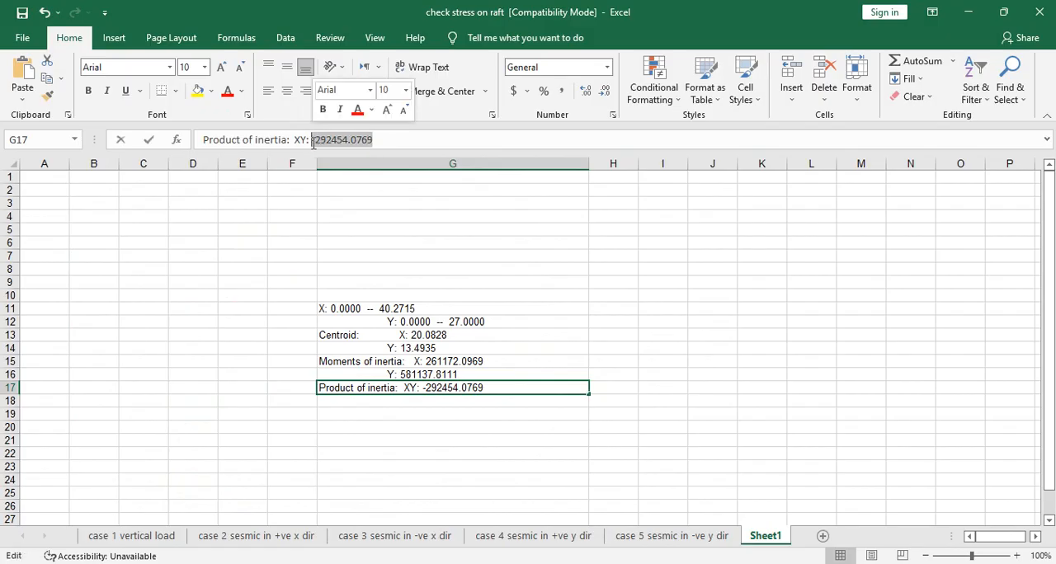
click(136, 536)
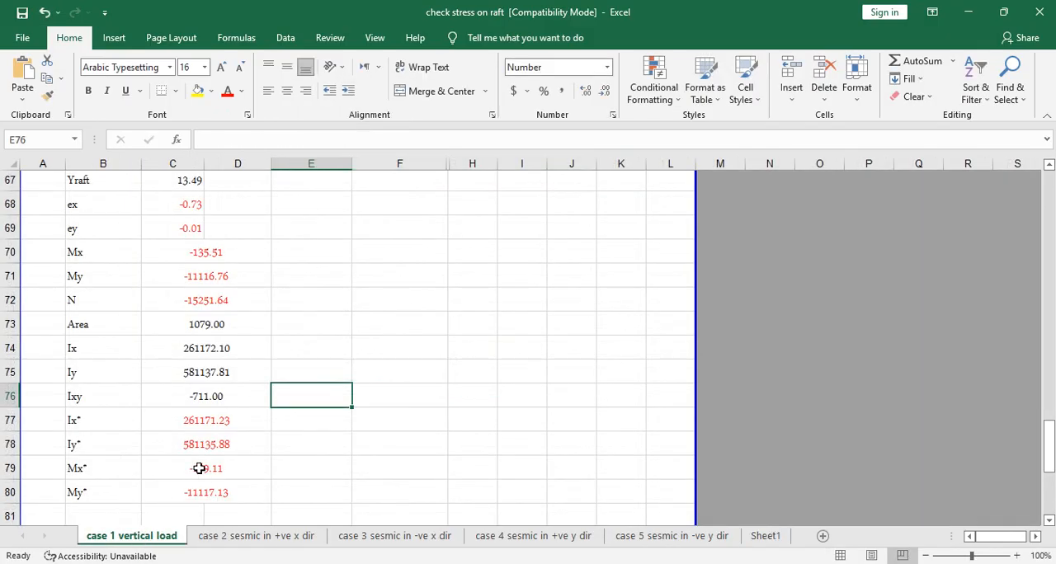
click(229, 401)
drag(230, 142, 163, 162)
key(ctrl+v)
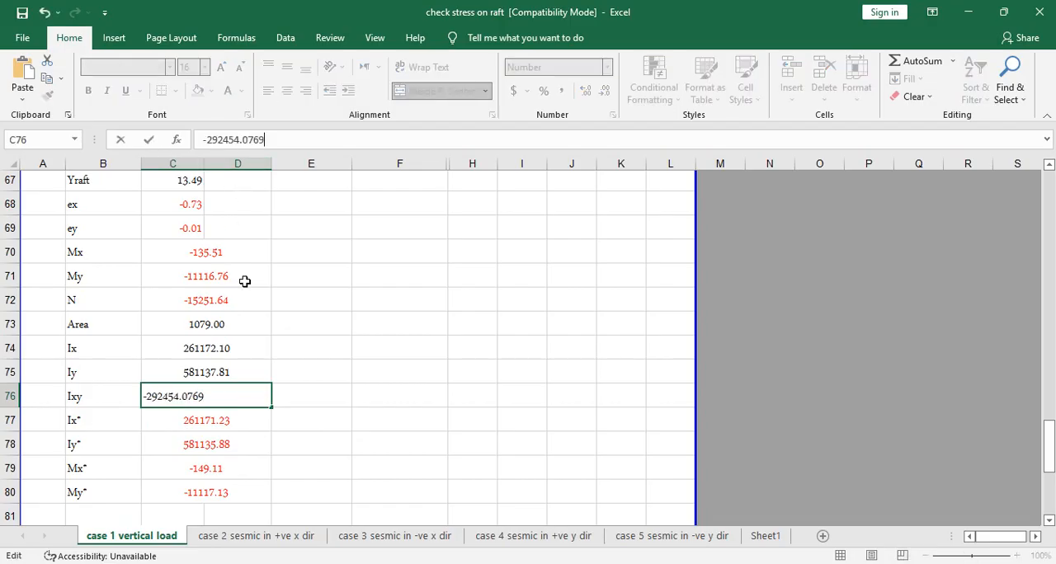
click(395, 369)
- Review the raft own weights, basement live load and fill weight in cells C82 to C85 and the stress table below
scroll(227, 462, down, 4)
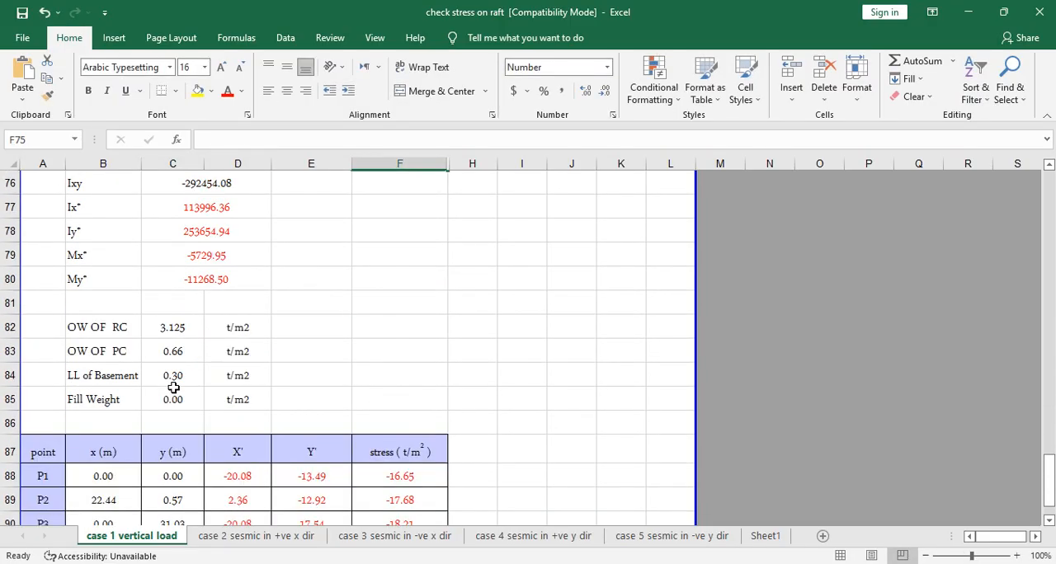
scroll(199, 382, down, 1)
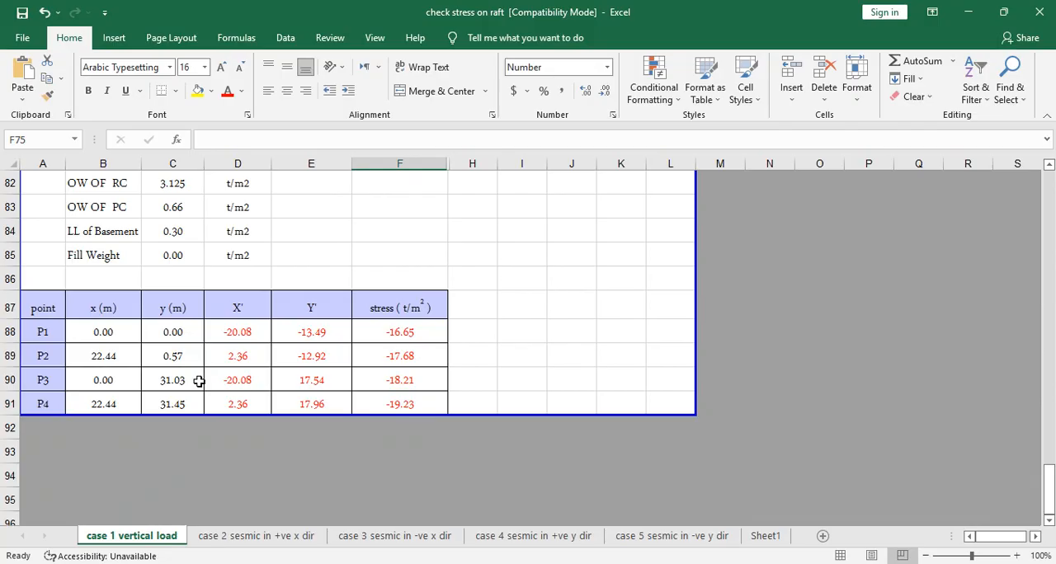
click(180, 183)
scroll(238, 290, up, 2)
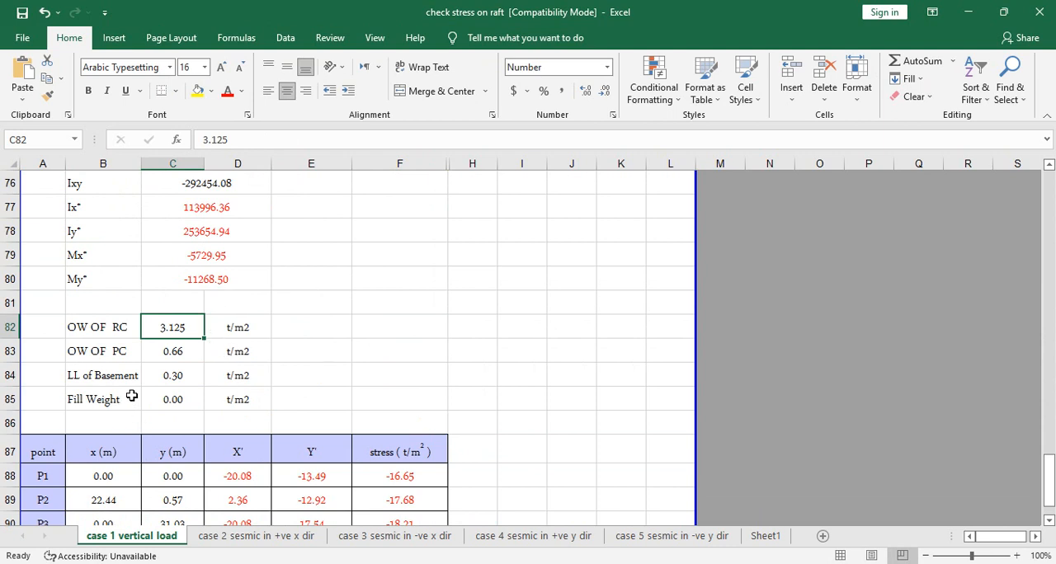
click(167, 357)
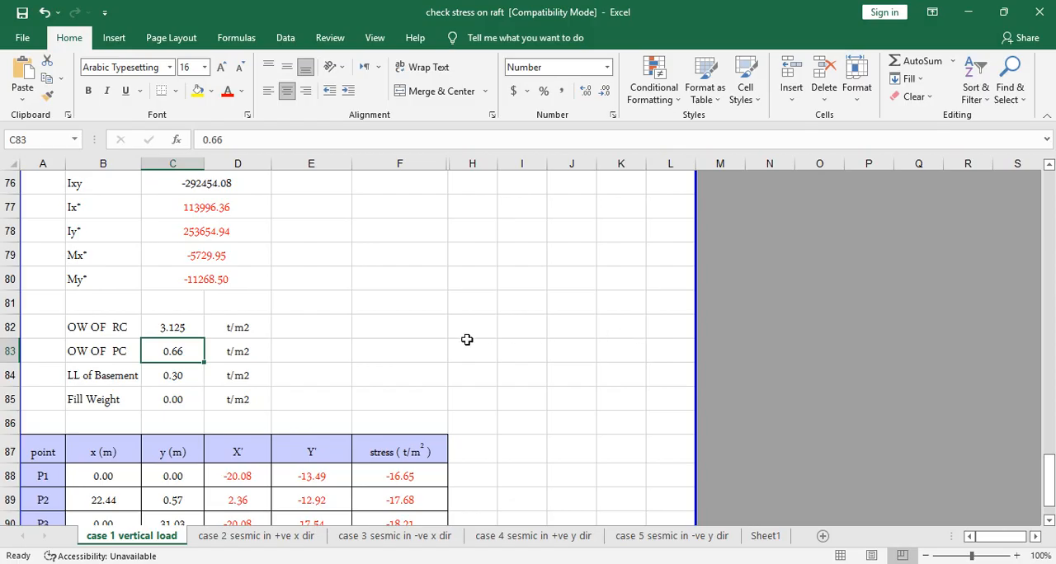
click(169, 380)
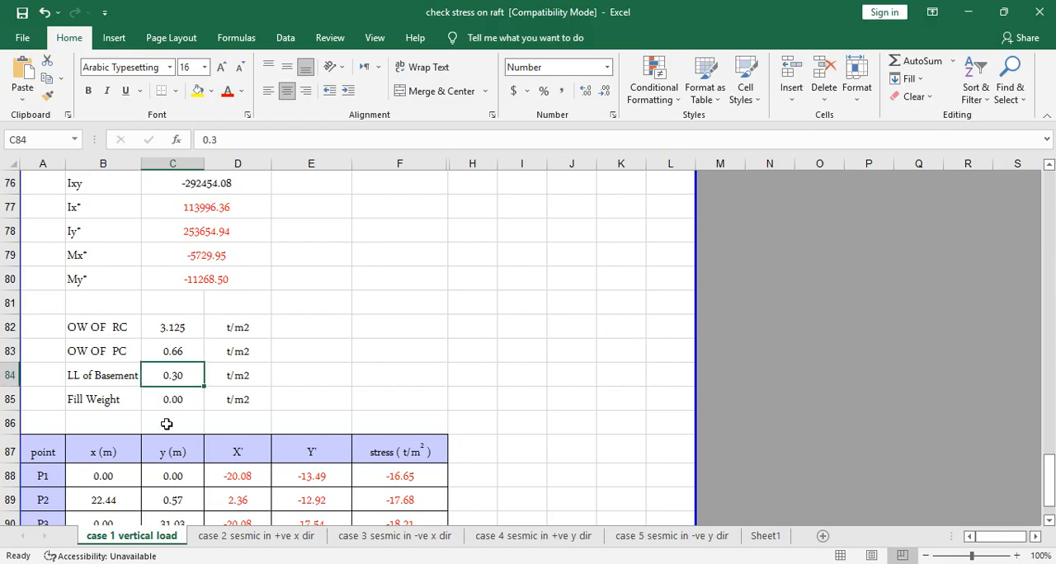
click(143, 402)
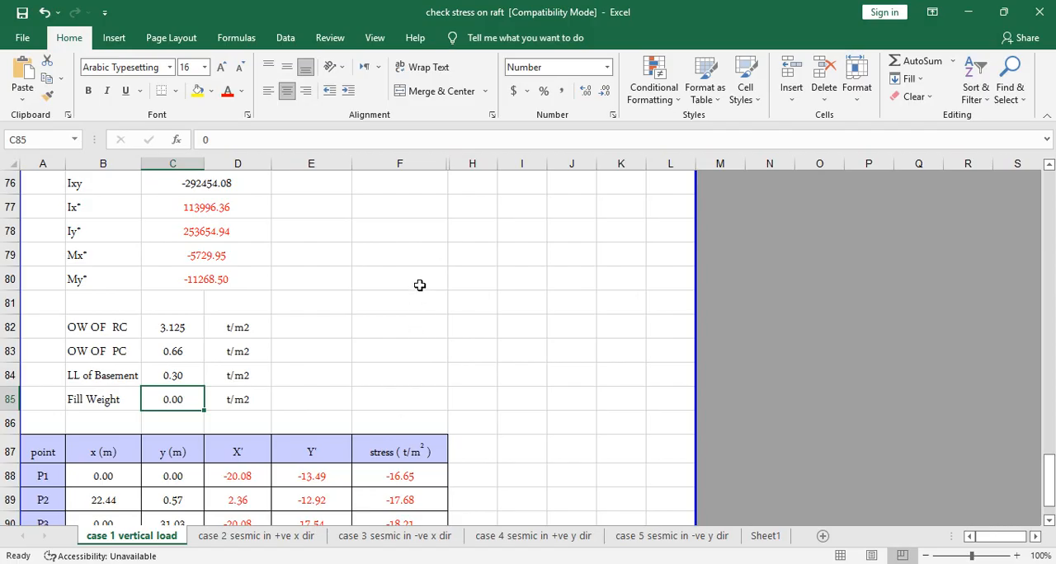
- Switch to the Design Of Raft presentation in PowerPoint and examine slide 8's allowable soil bearing capacity formula for vertical loads and basement sketch
key(alt+Tab)
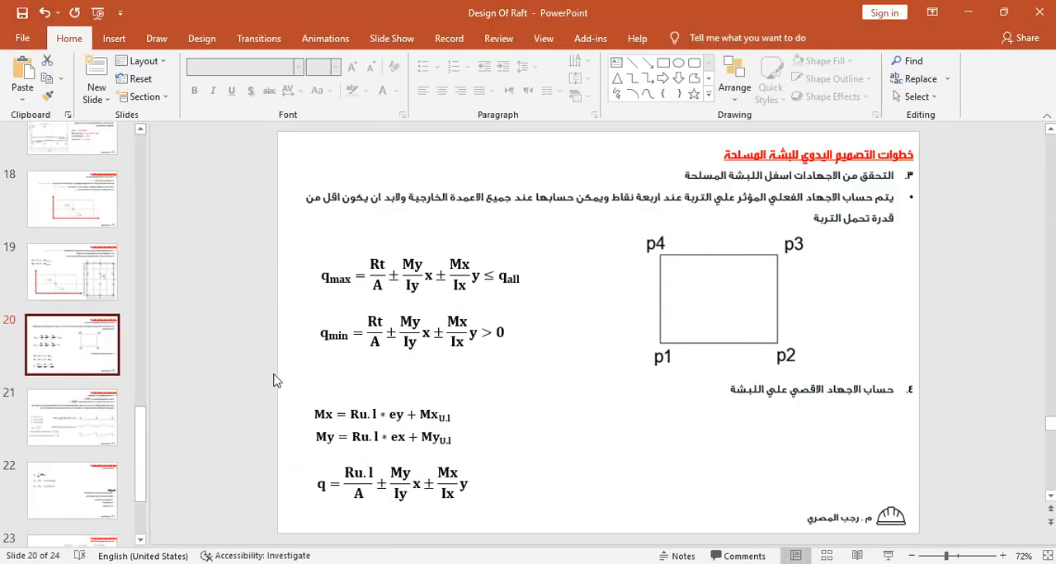
scroll(64, 366, up, 7)
scroll(61, 360, up, 1)
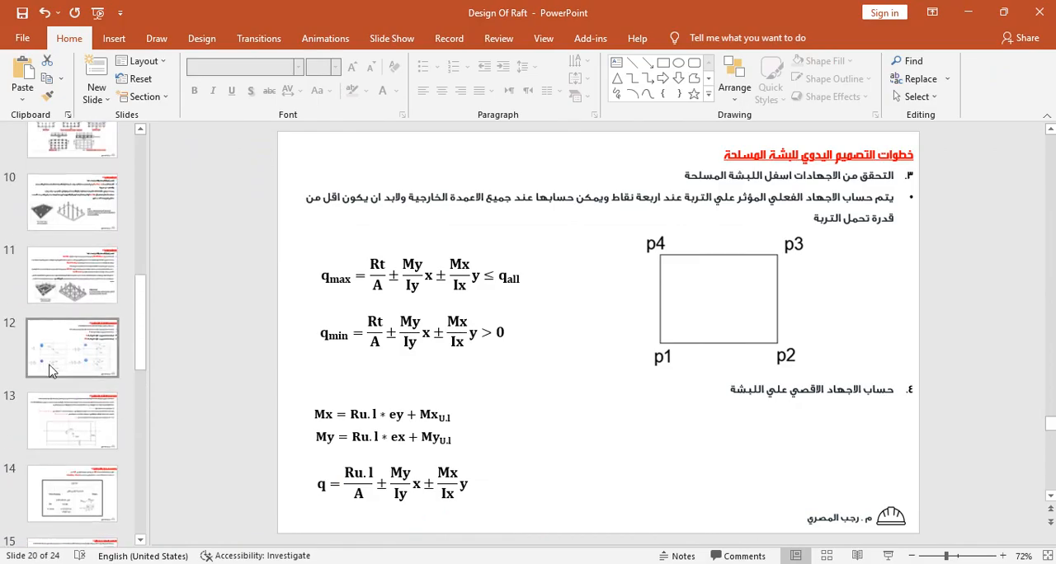
scroll(59, 269, up, 5)
scroll(63, 276, down, 6)
scroll(65, 283, up, 3)
click(73, 186)
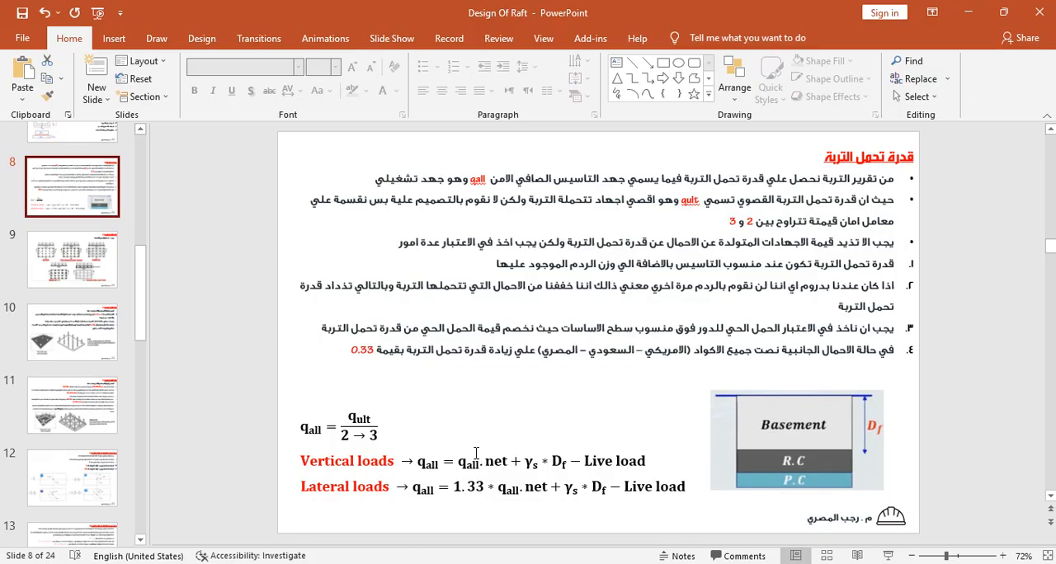
drag(512, 460, 457, 462)
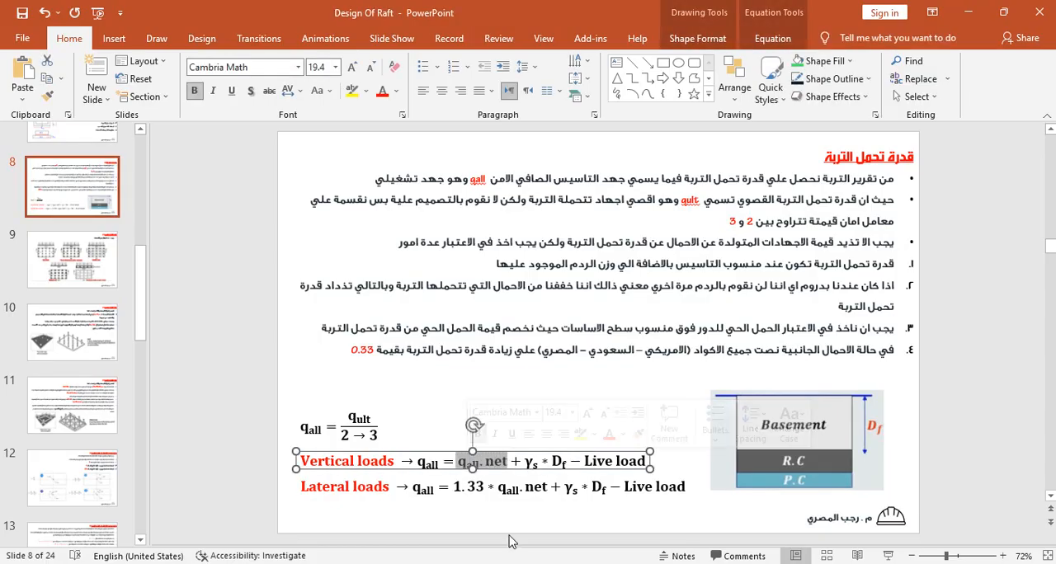
click(855, 436)
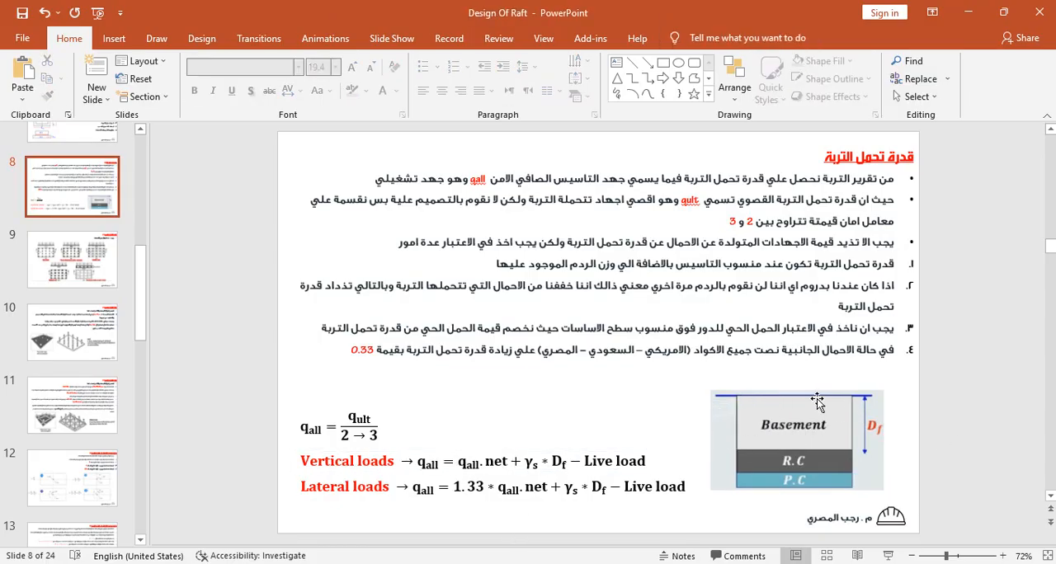
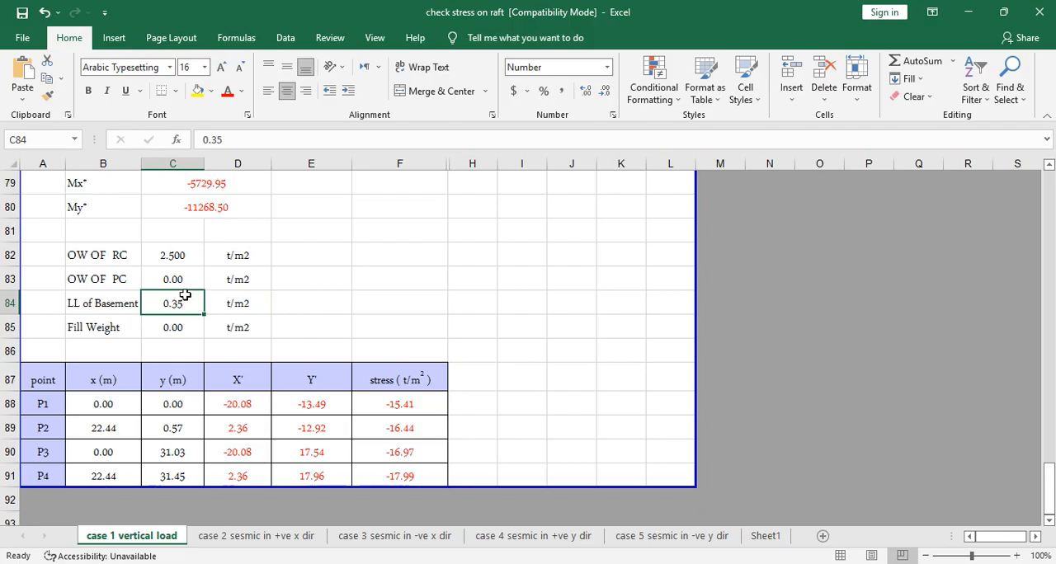
- Set the plain concrete own weight in cell C83 of the case 1 sheet to 0.2 t/m2
click(165, 280)
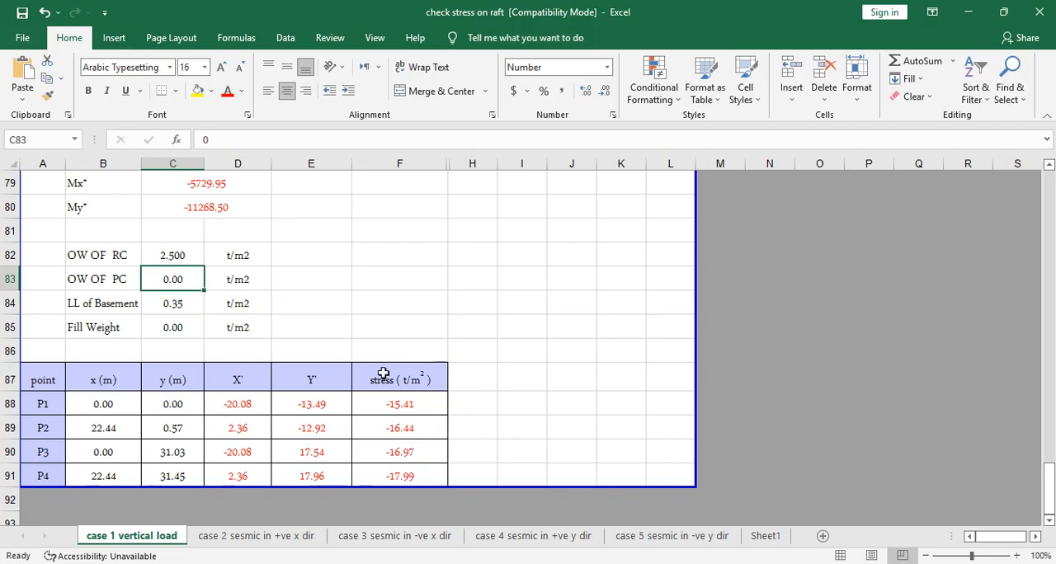
click(183, 262)
click(186, 280)
double_click(185, 281)
text(.2)
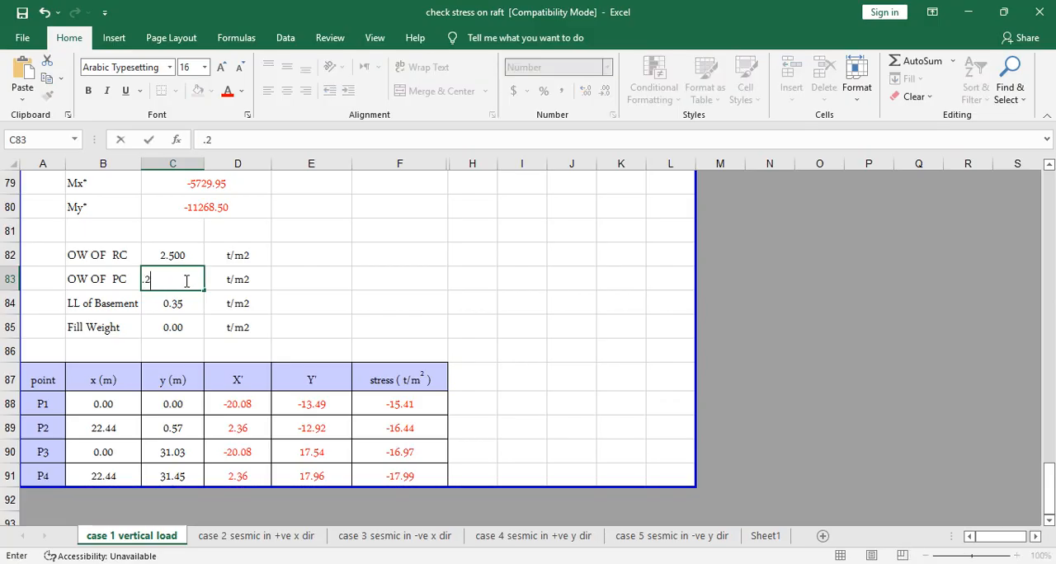
click(317, 276)
click(175, 282)
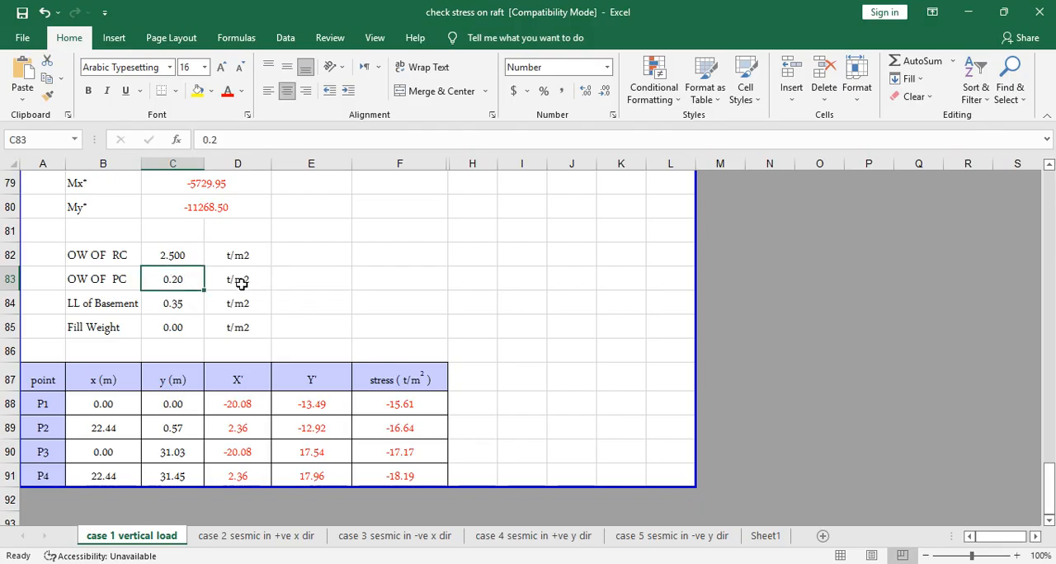
click(182, 305)
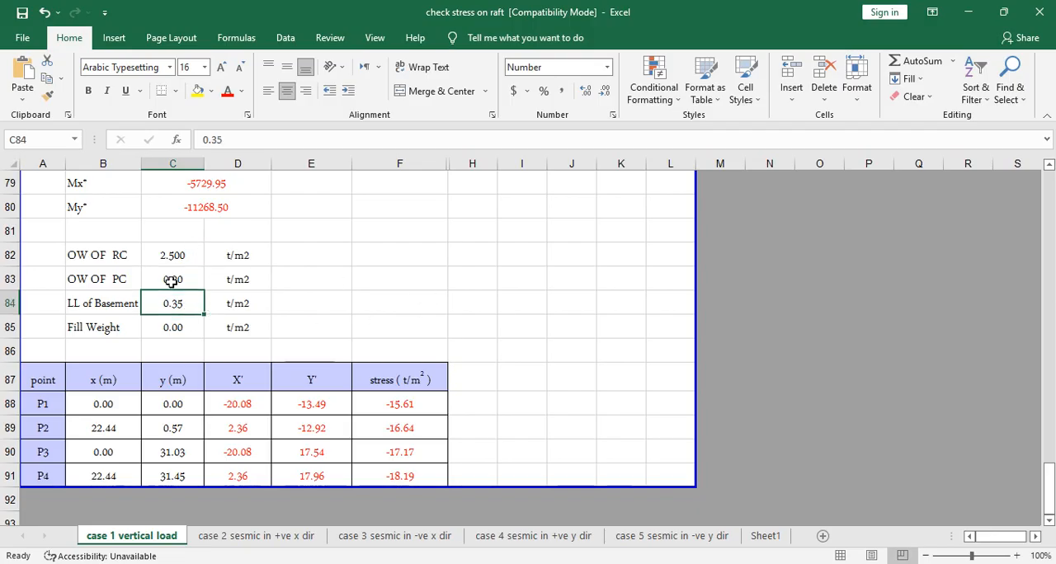
click(181, 247)
click(175, 278)
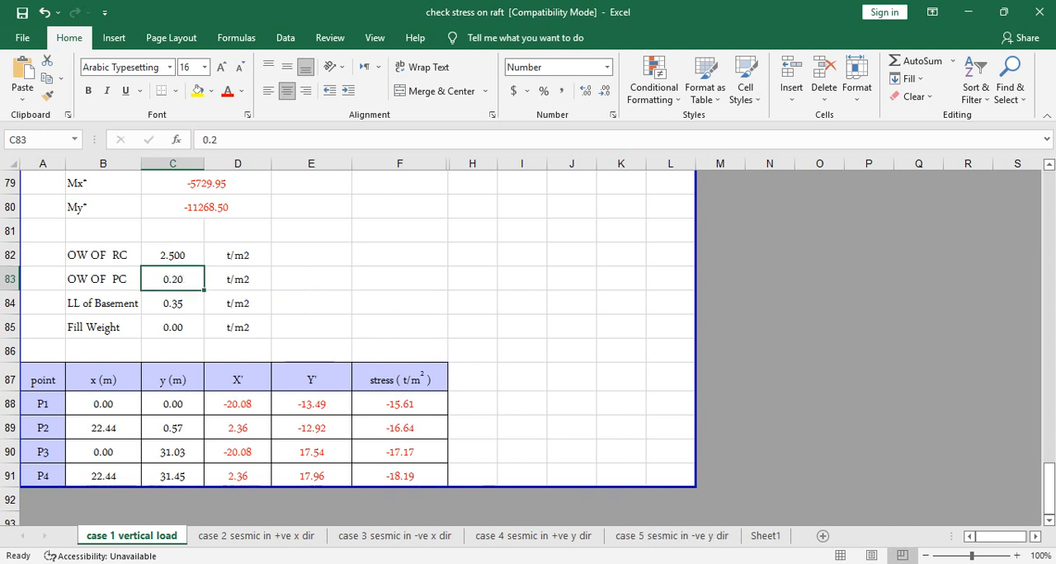
- Switch to the Design Of Raft presentation in PowerPoint and examine the soil weight term in slide 8's vertical loads formula
mouse_move(688, 563)
click(698, 516)
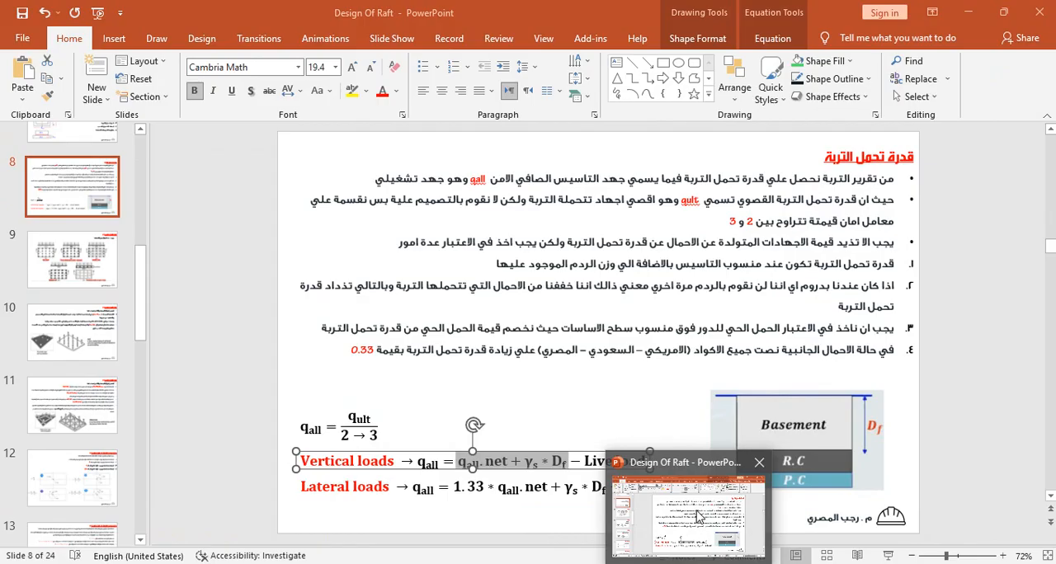
click(281, 311)
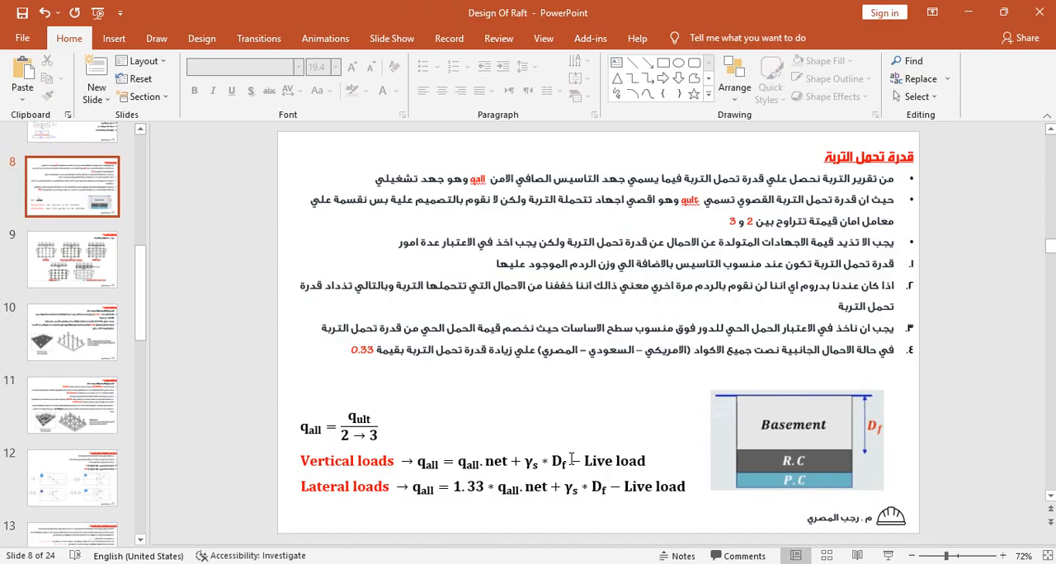
drag(572, 459, 529, 464)
click(981, 304)
- Switch back to the Excel stress-check sheet and review the stresses calculated in column F for the raft points
key(alt+Tab)
click(567, 383)
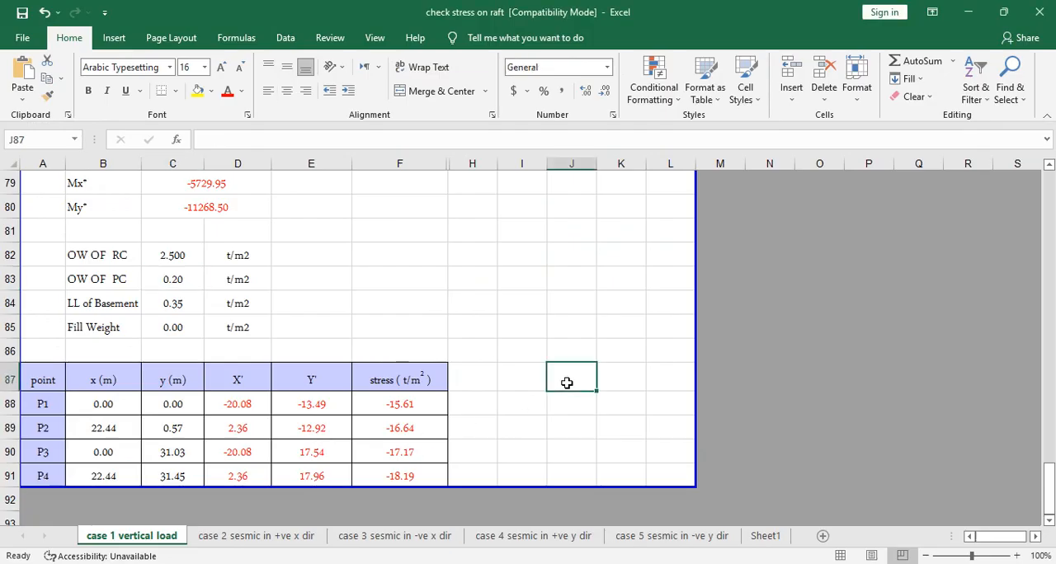
drag(394, 399, 397, 464)
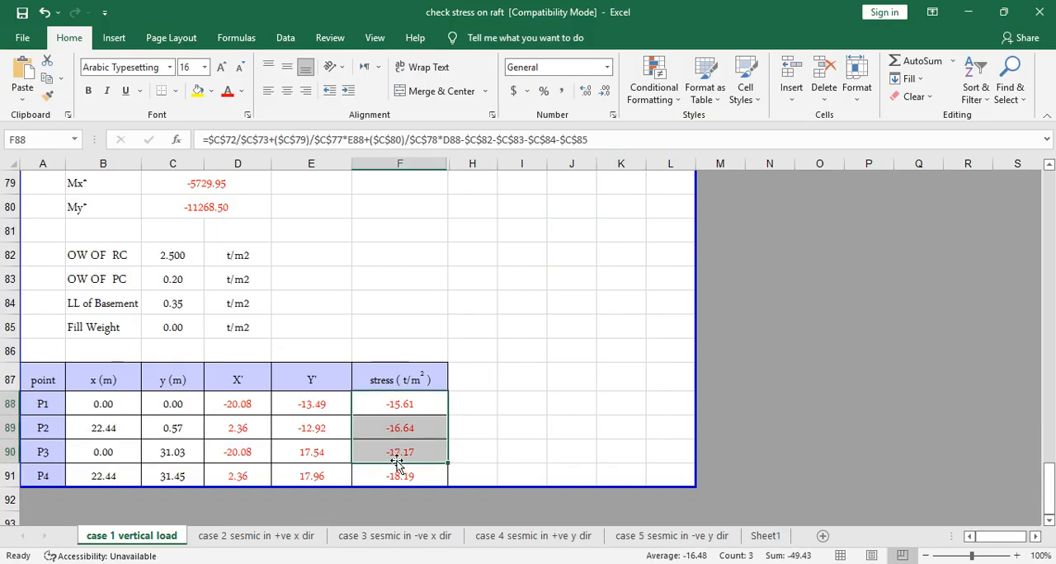
click(43, 402)
- Switch to the Tower Project drawing in AutoCAD and examine the raft outline where the stress points lie
key(alt+Tab)
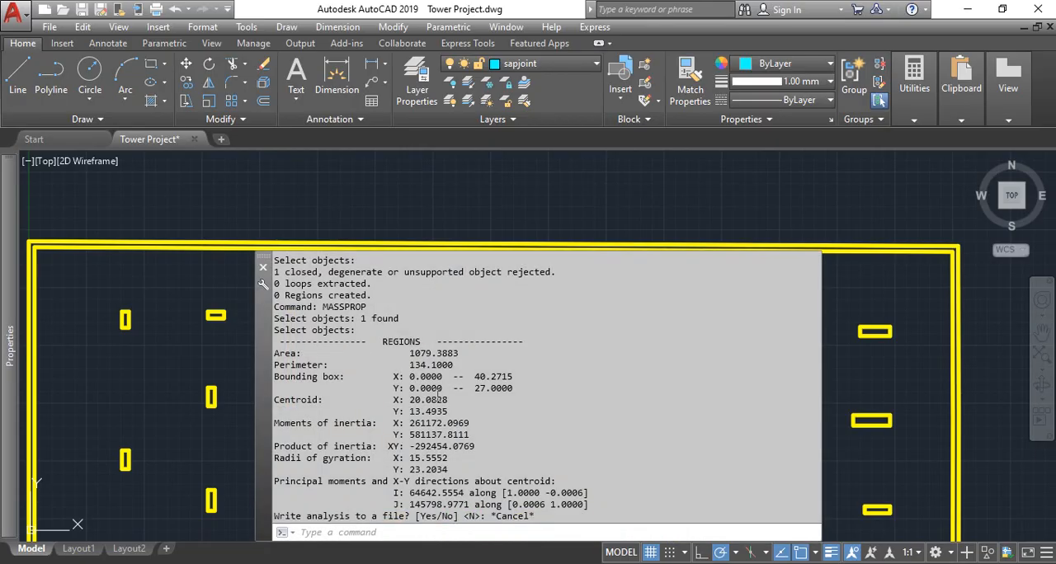
scroll(248, 230, down, 10)
scroll(224, 225, up, 4)
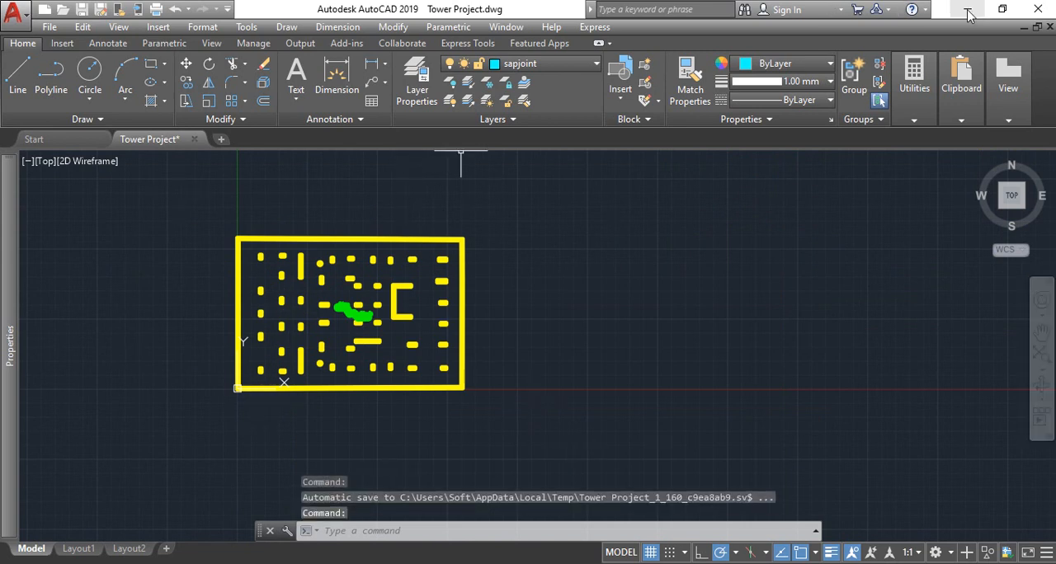
- Return to the Excel stress-check sheet and examine point P4's stress in F91 and the load tables above it
mouse_move(718, 563)
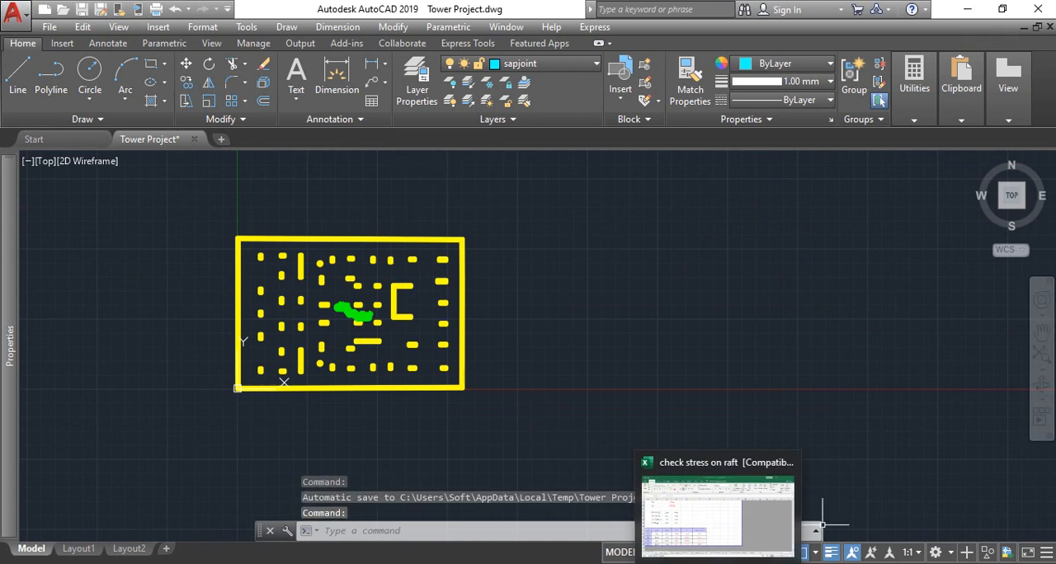
click(718, 563)
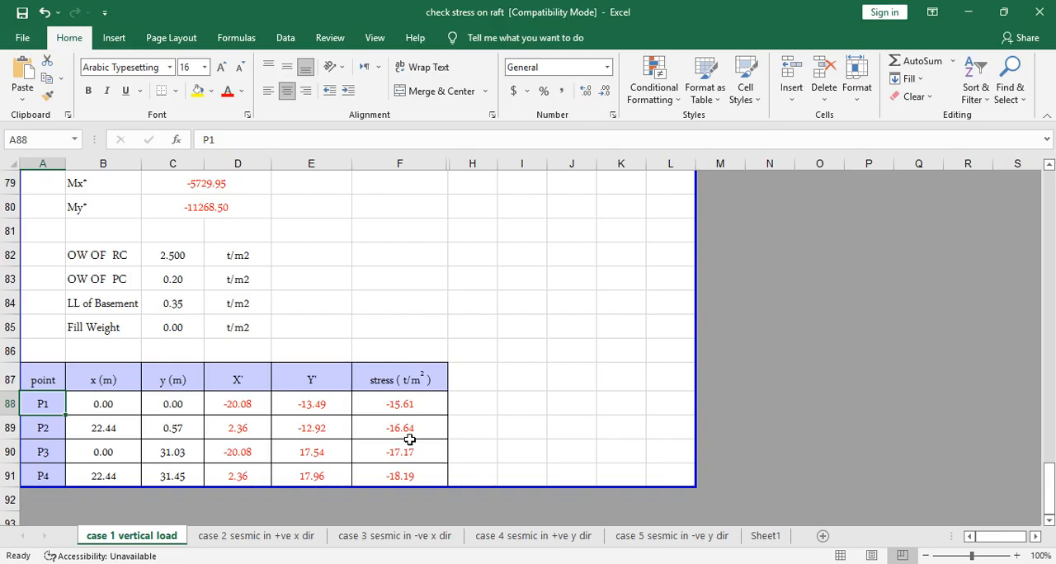
click(405, 478)
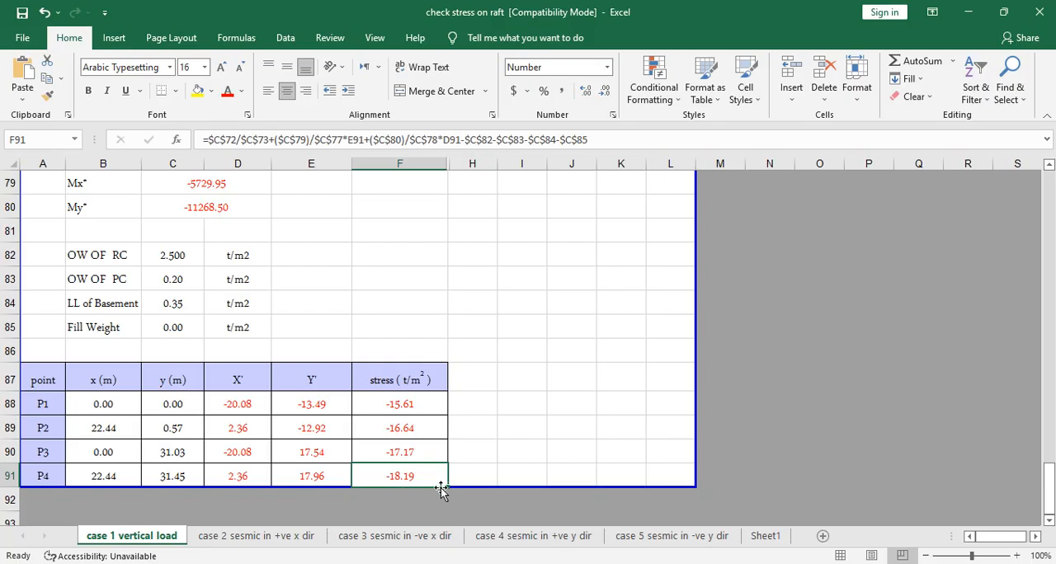
click(468, 434)
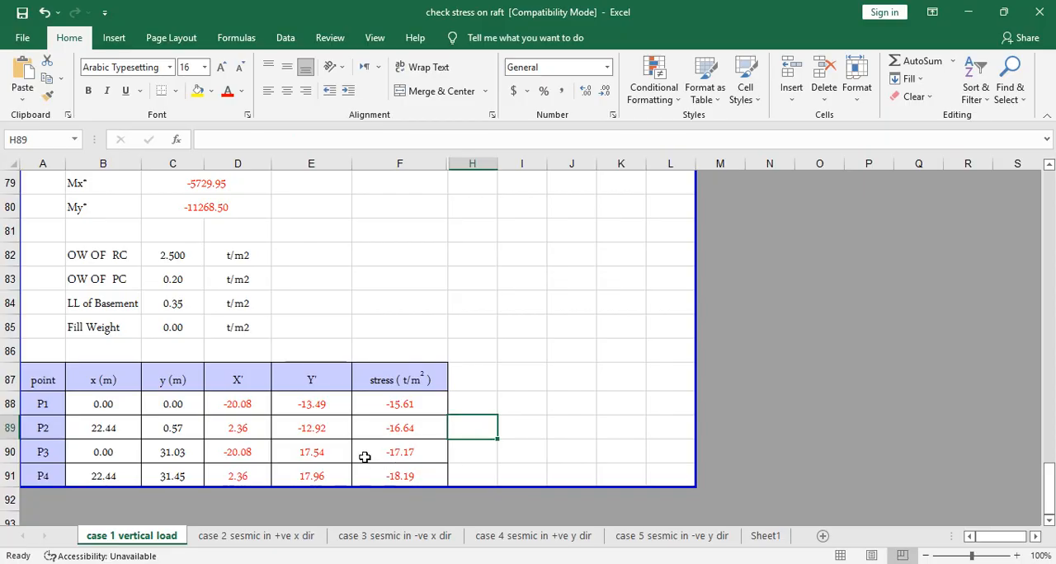
scroll(365, 459, up, 6)
scroll(365, 457, up, 3)
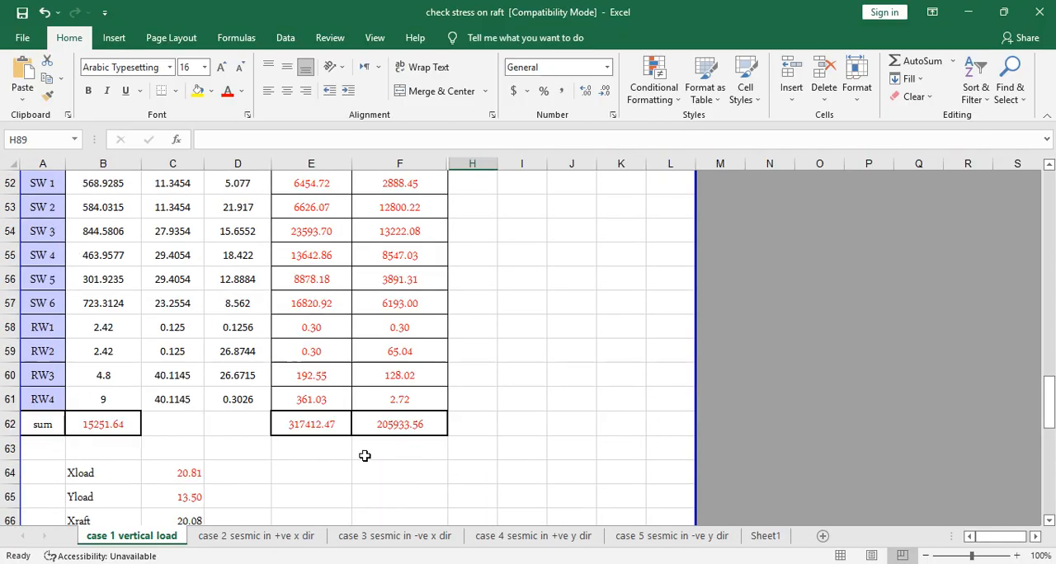
scroll(365, 456, down, 8)
scroll(365, 455, down, 3)
scroll(365, 455, up, 3)
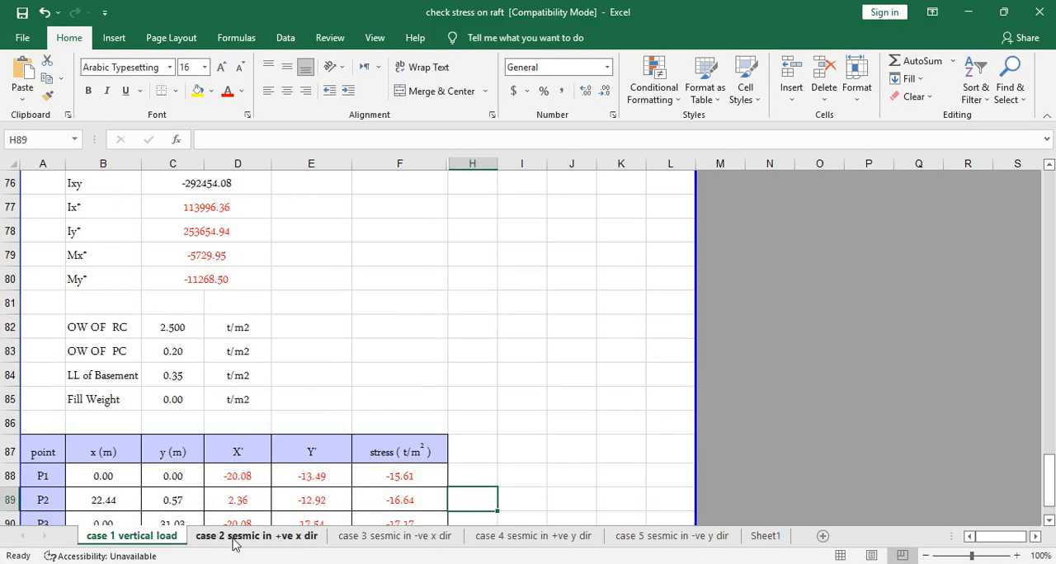
- Open the case 2 seismic in +ve x direction sheet and review its raft properties, My seismic value and stress table
click(228, 536)
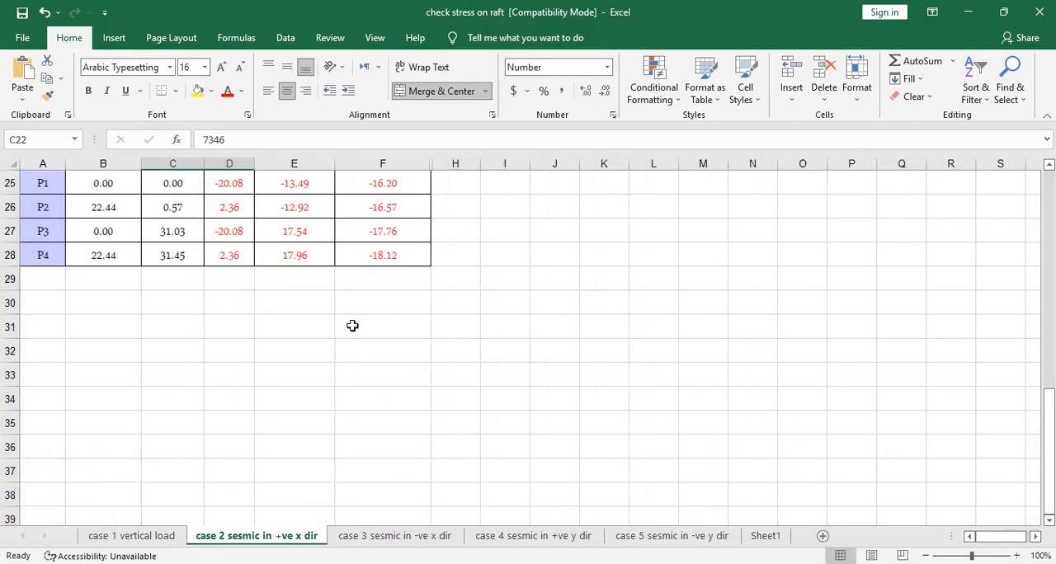
scroll(353, 326, up, 8)
scroll(306, 343, down, 7)
scroll(220, 286, up, 4)
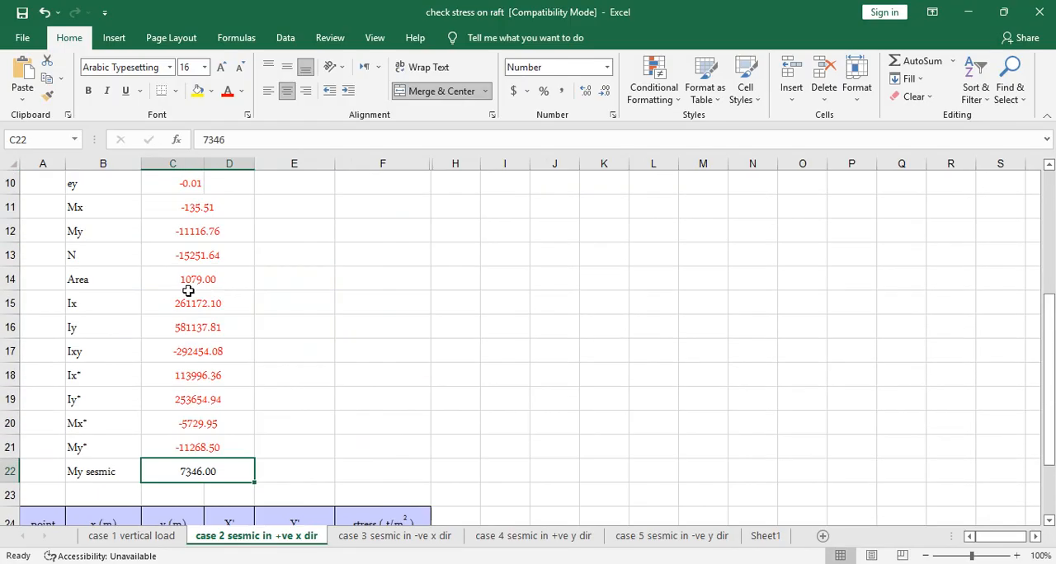
scroll(163, 452, down, 2)
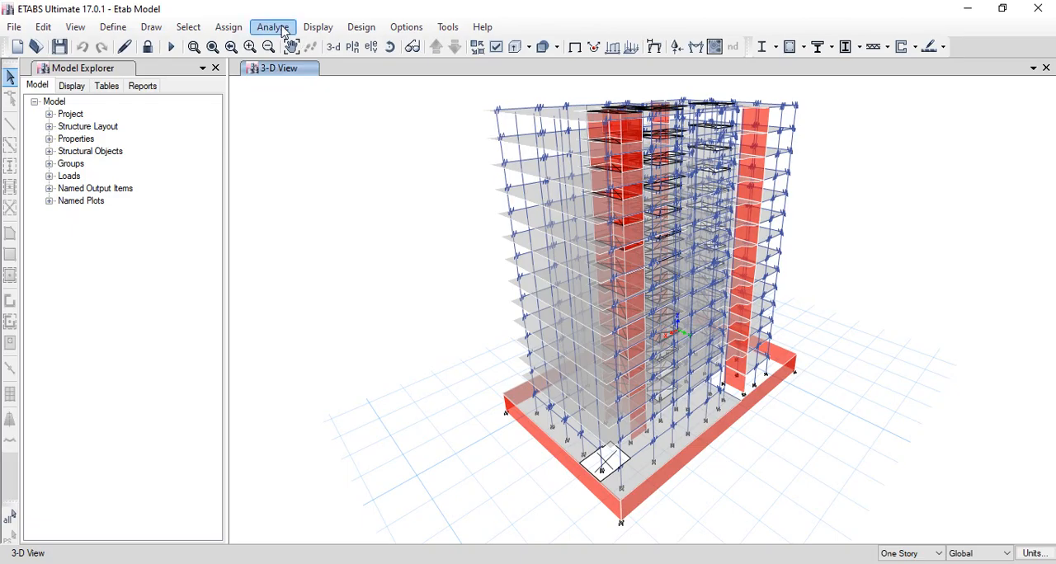
- Switch to the Etab Model in ETABS and display a story response plot of the overturning moments
click(318, 27)
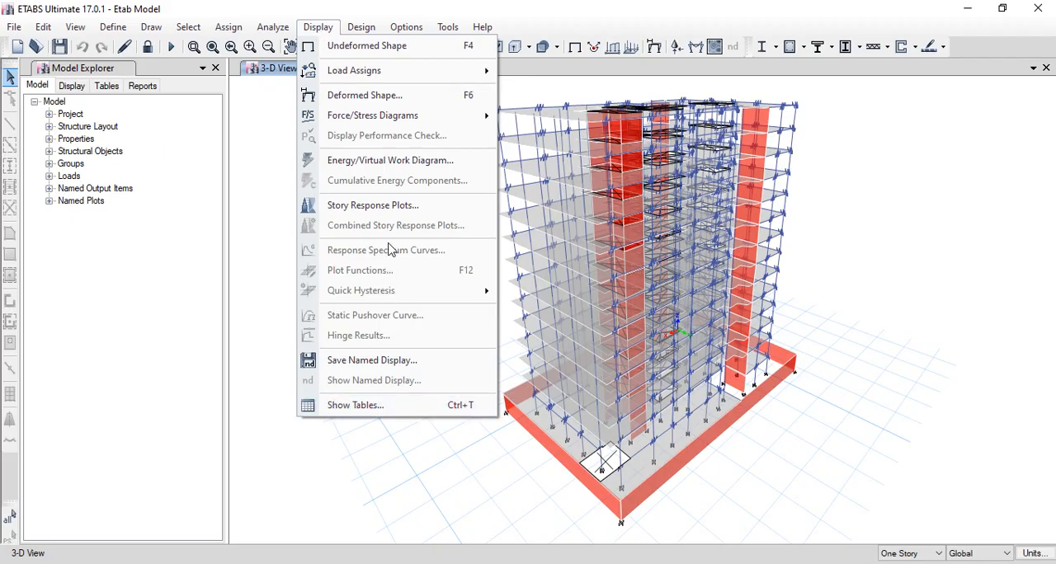
click(395, 206)
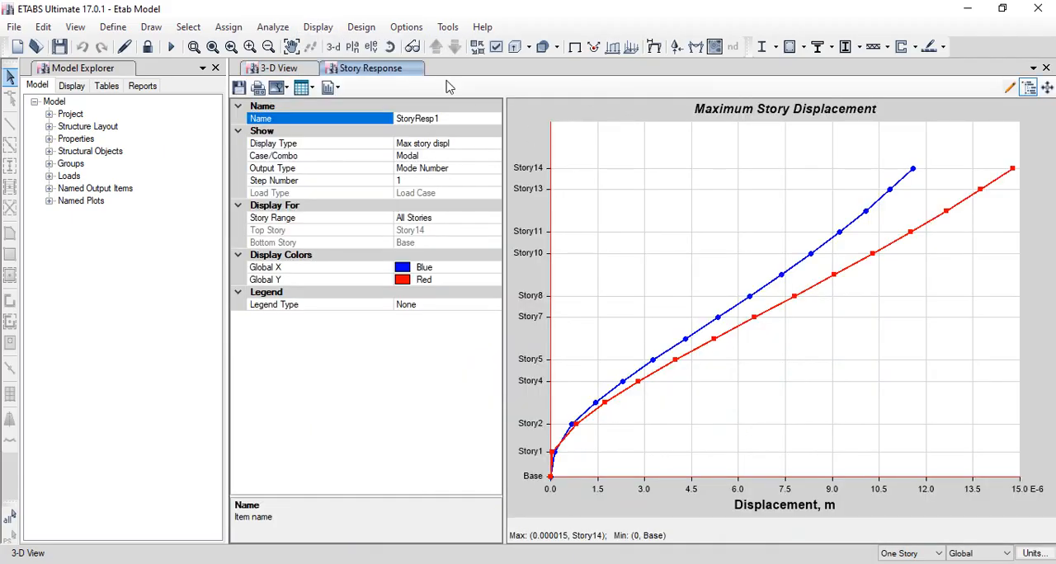
click(471, 155)
click(490, 144)
click(494, 144)
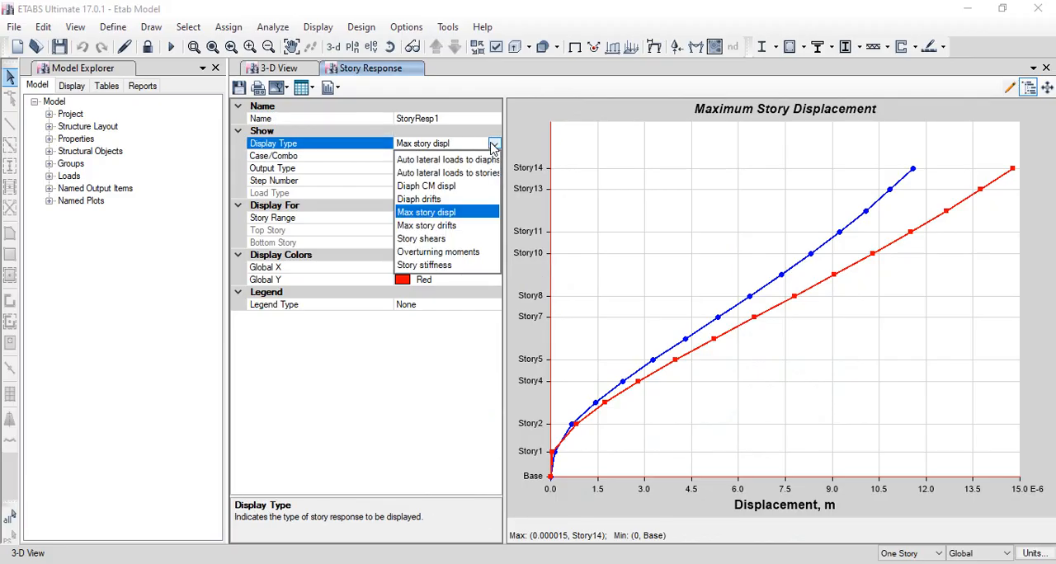
click(456, 254)
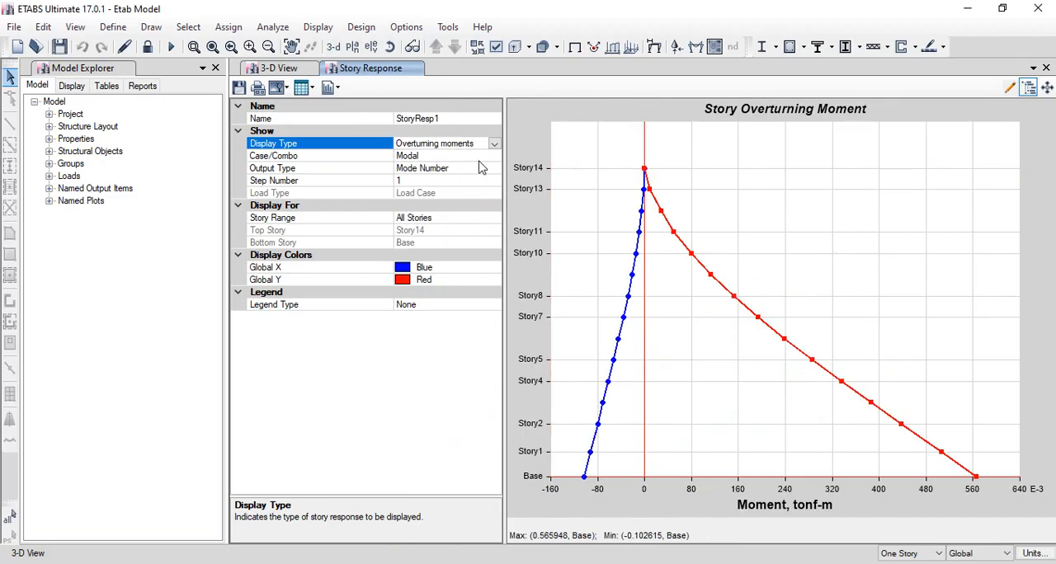
- View the overturning moment plot for the R.S X load case, and close the story response view
click(494, 157)
click(493, 156)
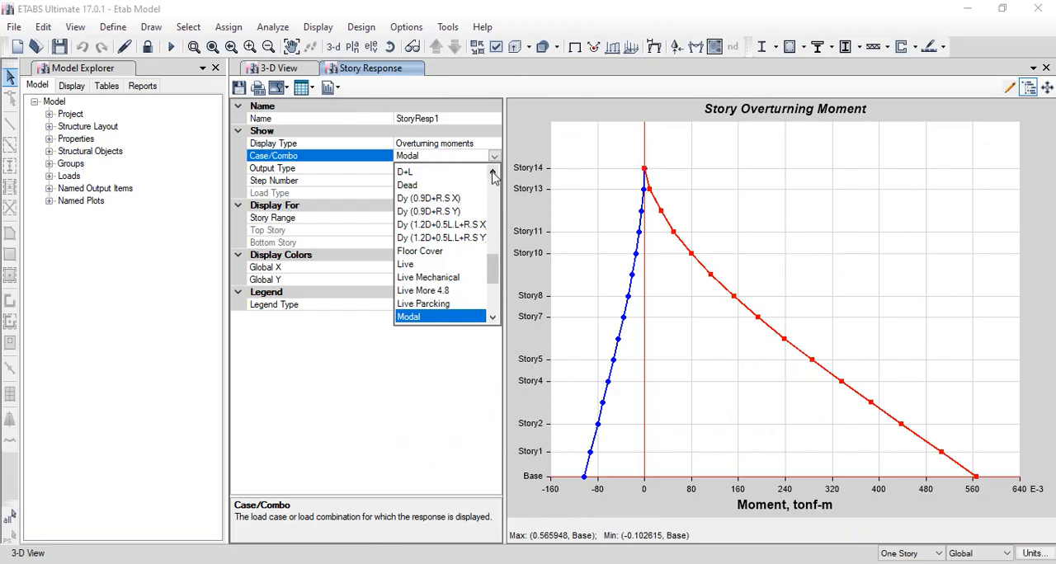
drag(496, 266, 500, 305)
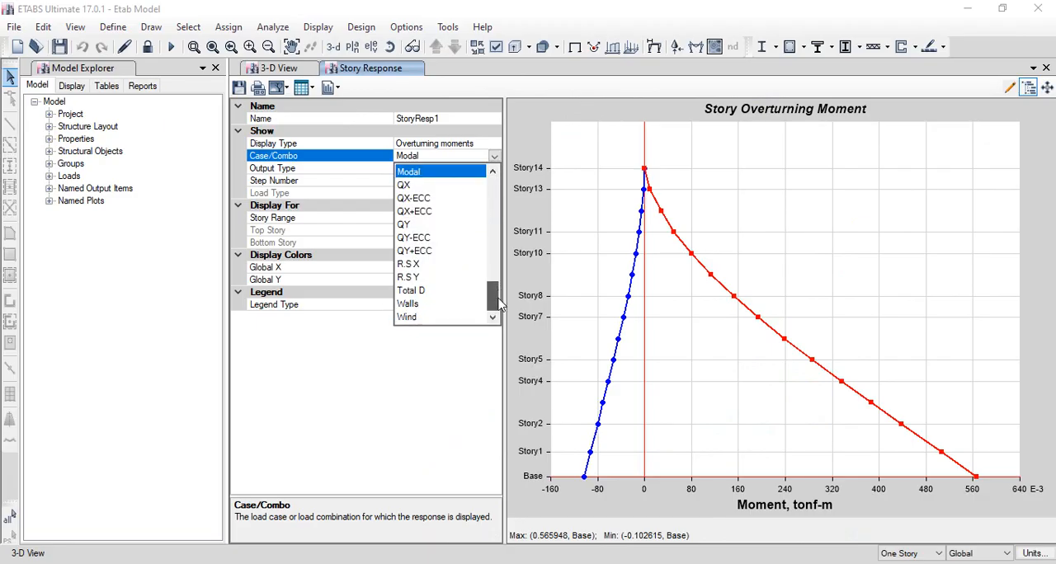
click(430, 265)
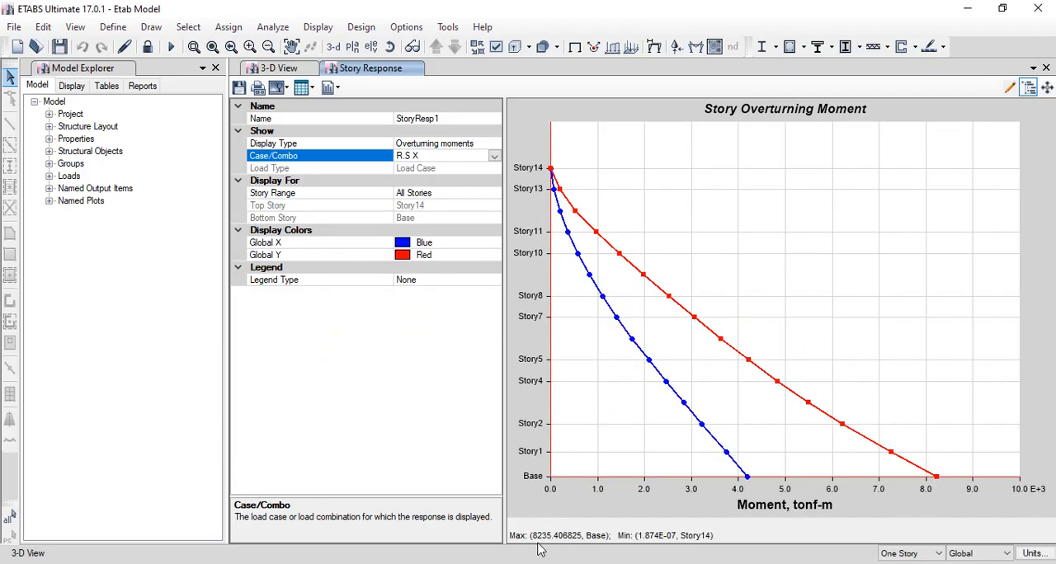
click(1046, 68)
- Display the Base Reactions table from the model's analysis results
click(317, 26)
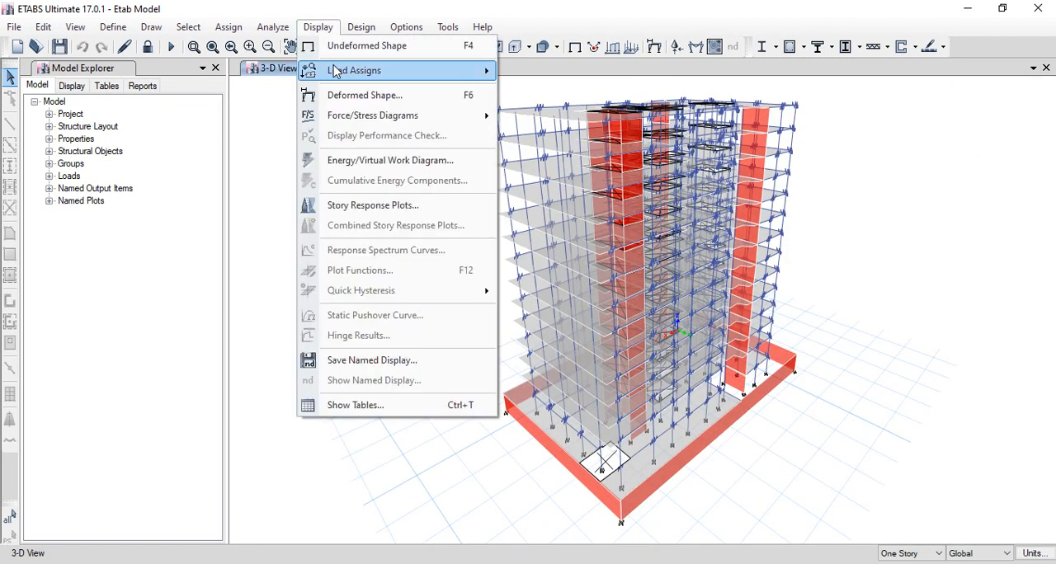
click(379, 408)
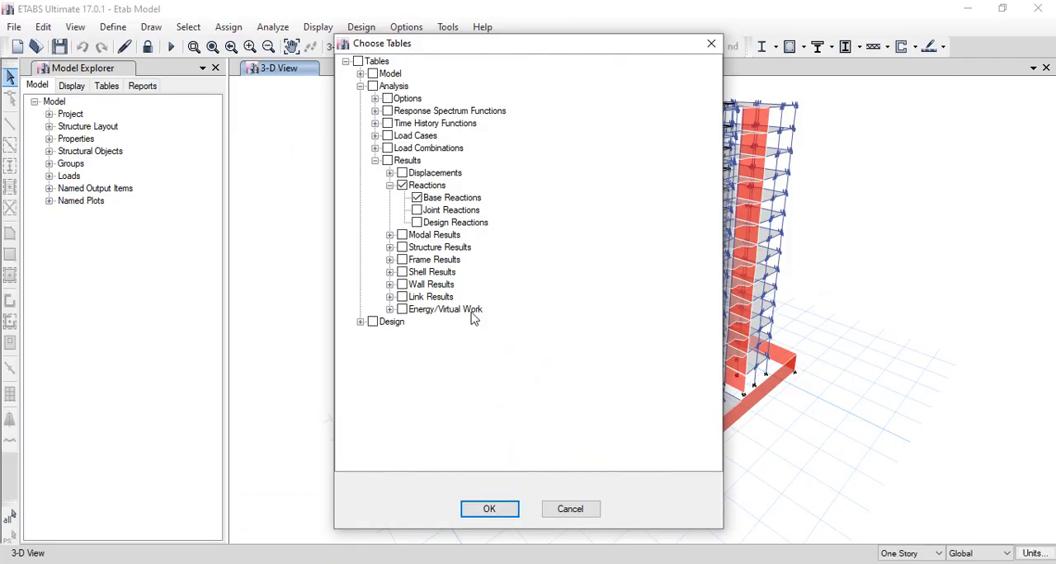
click(490, 509)
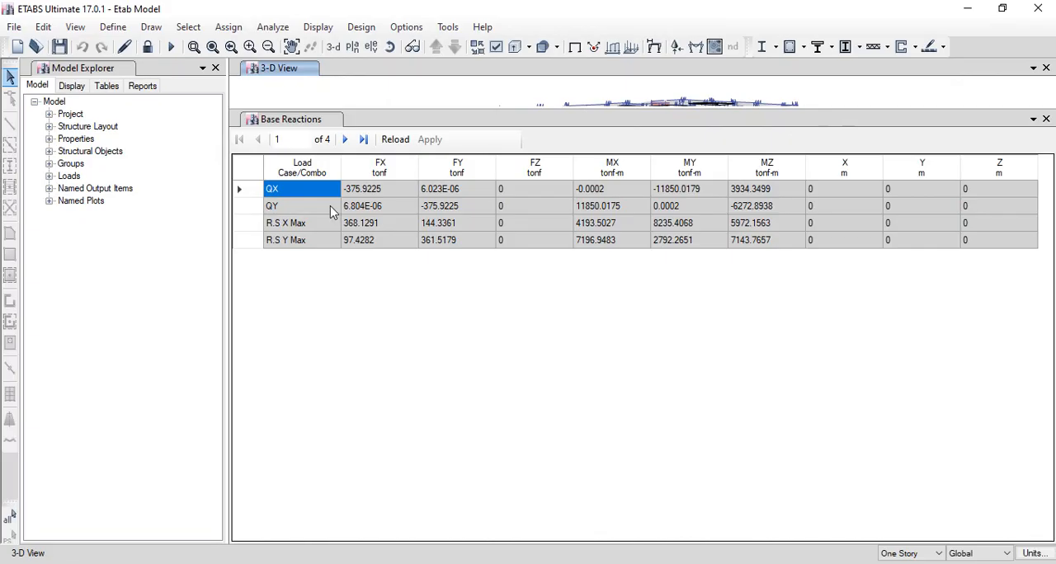
- Compare the static seismic QX and QY rows with the response spectrum R.S X and R.S Y rows in the Base Reactions table
click(311, 190)
click(304, 207)
click(300, 194)
click(302, 206)
click(309, 188)
click(307, 205)
click(305, 192)
click(293, 208)
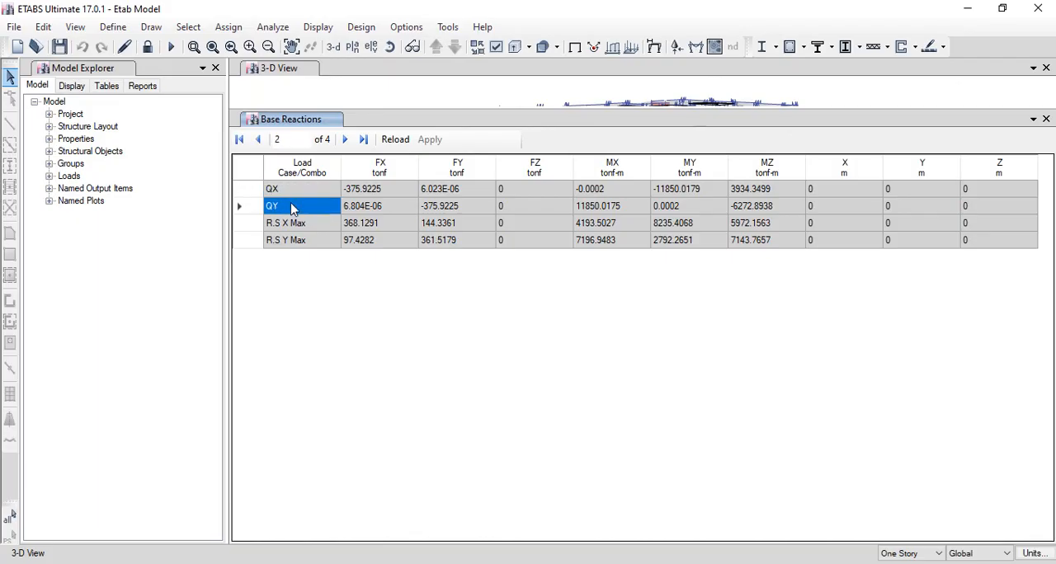
click(299, 225)
click(297, 240)
click(305, 226)
click(302, 241)
click(307, 226)
click(302, 239)
drag(302, 194, 300, 208)
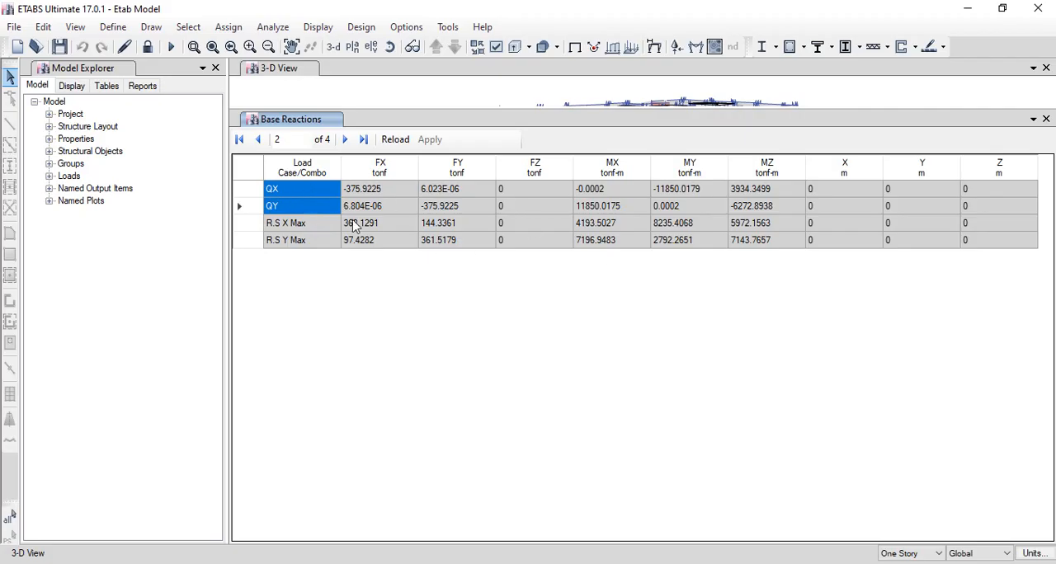
- Compare the MX and MY base moments of the static QX and QY cases with those of R.S X and R.S Y
click(284, 228)
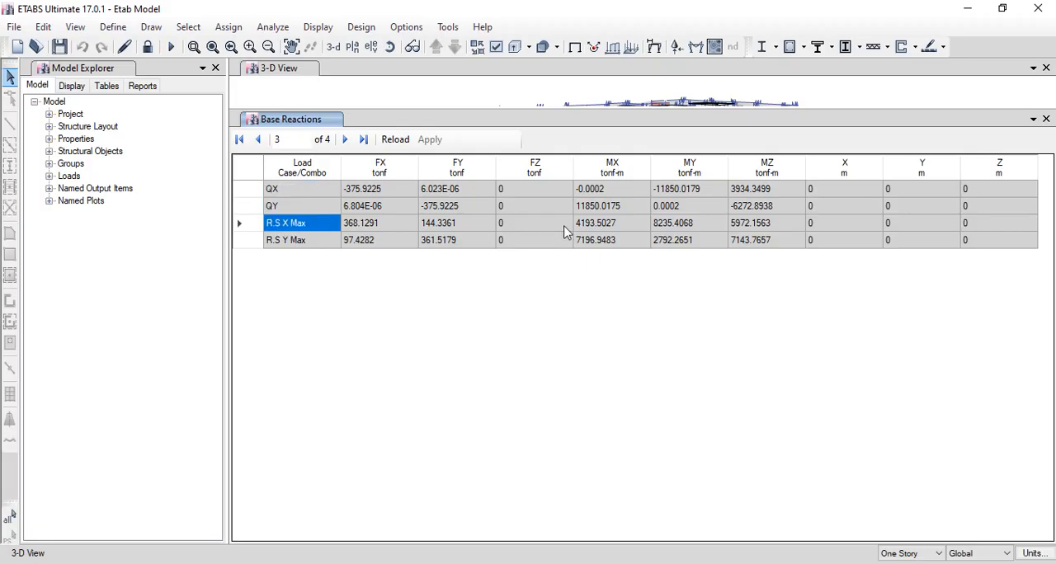
click(670, 231)
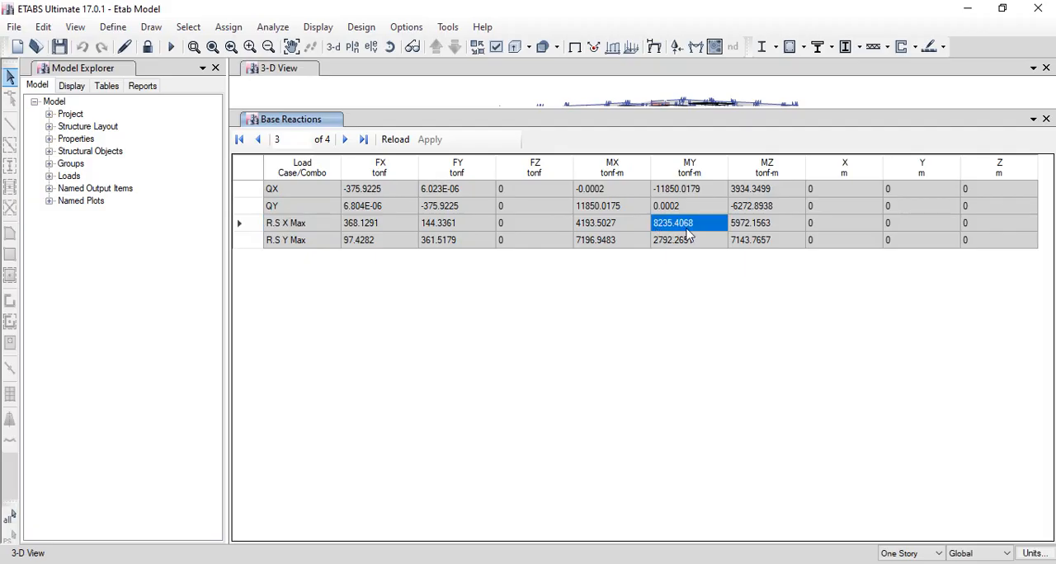
click(277, 192)
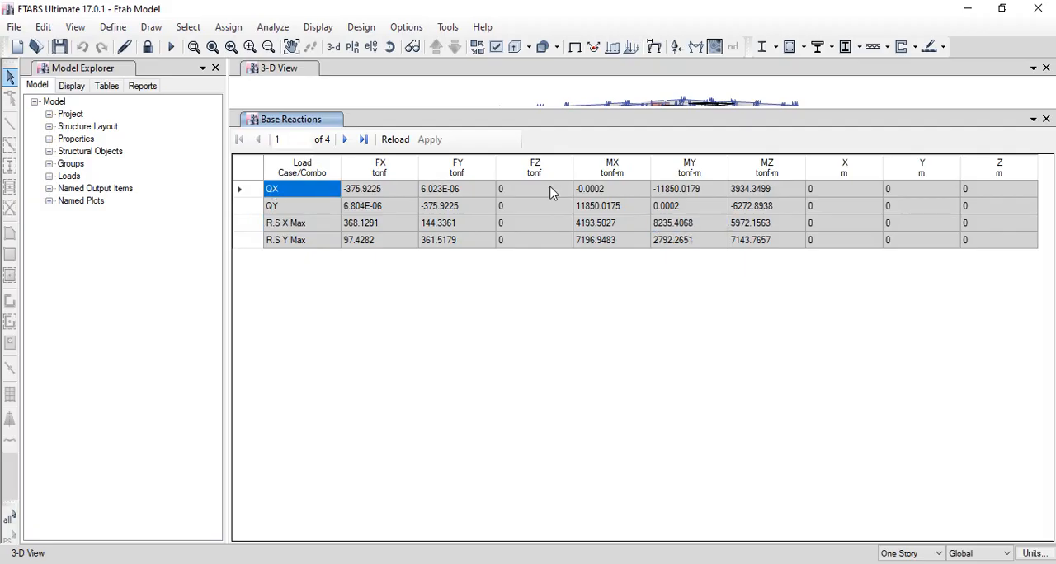
click(681, 192)
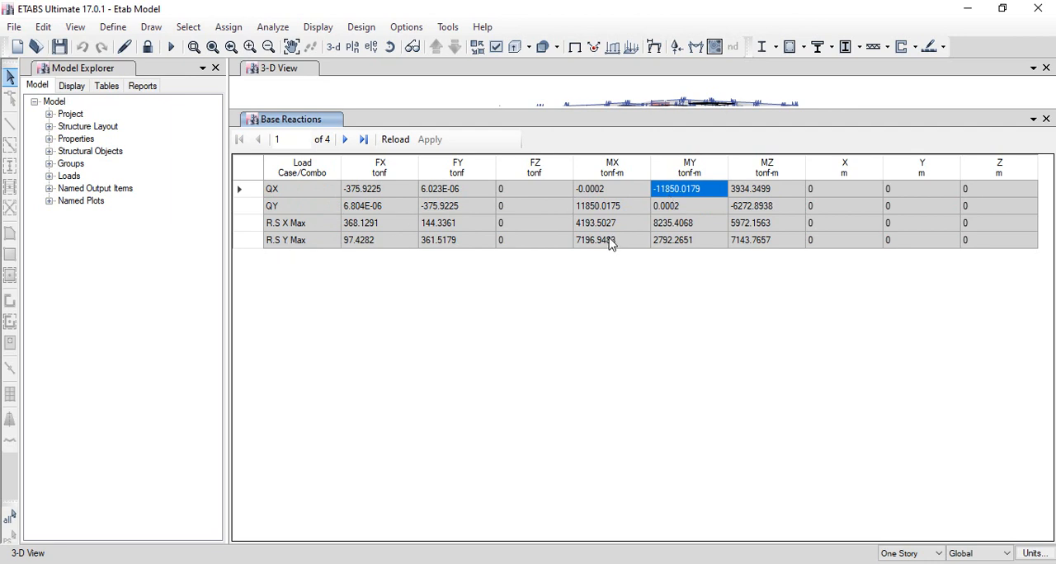
click(610, 243)
click(590, 213)
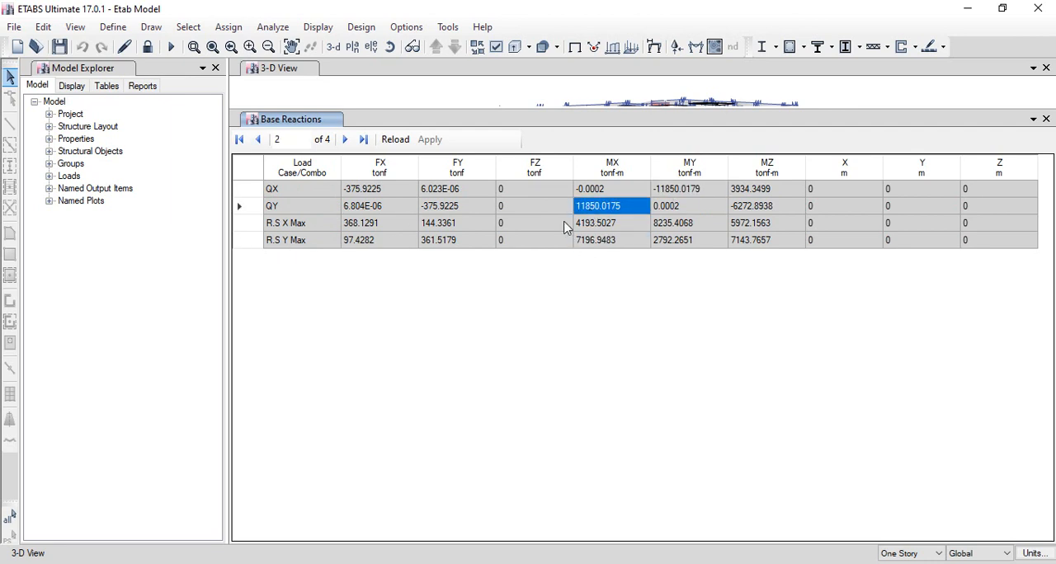
click(676, 184)
click(608, 208)
click(672, 189)
click(625, 214)
- Filter the Base Reactions table to the QY+ECC load case and check its MX moment
right_click(303, 173)
scroll(394, 199, down, 5)
scroll(396, 202, down, 6)
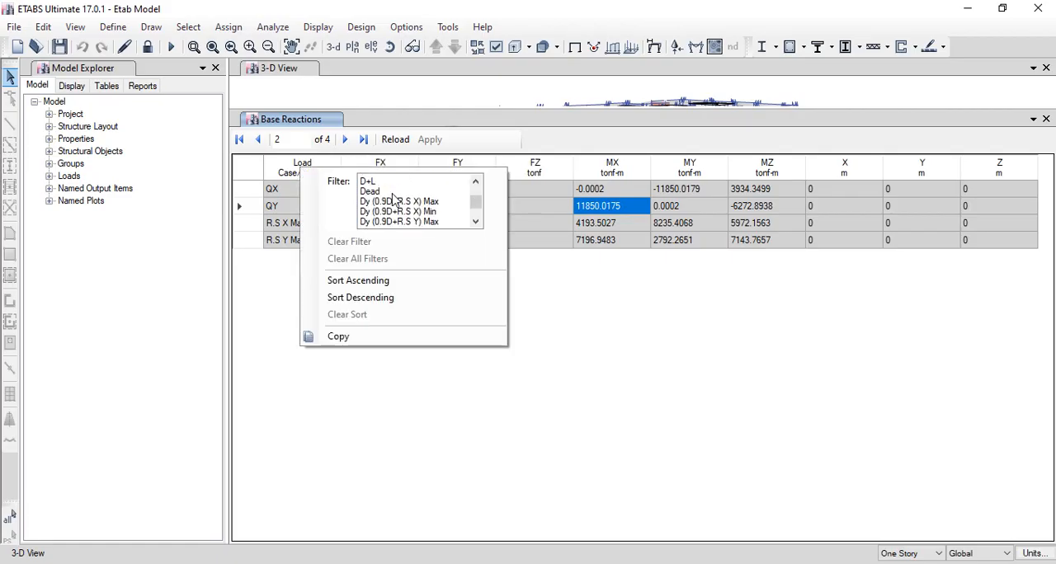
scroll(402, 213, up, 1)
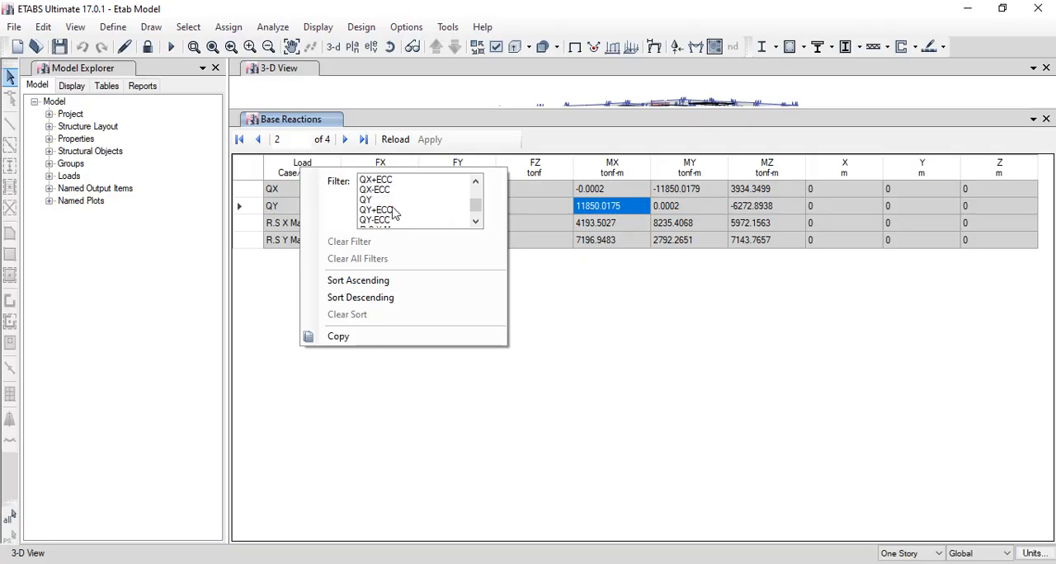
click(387, 212)
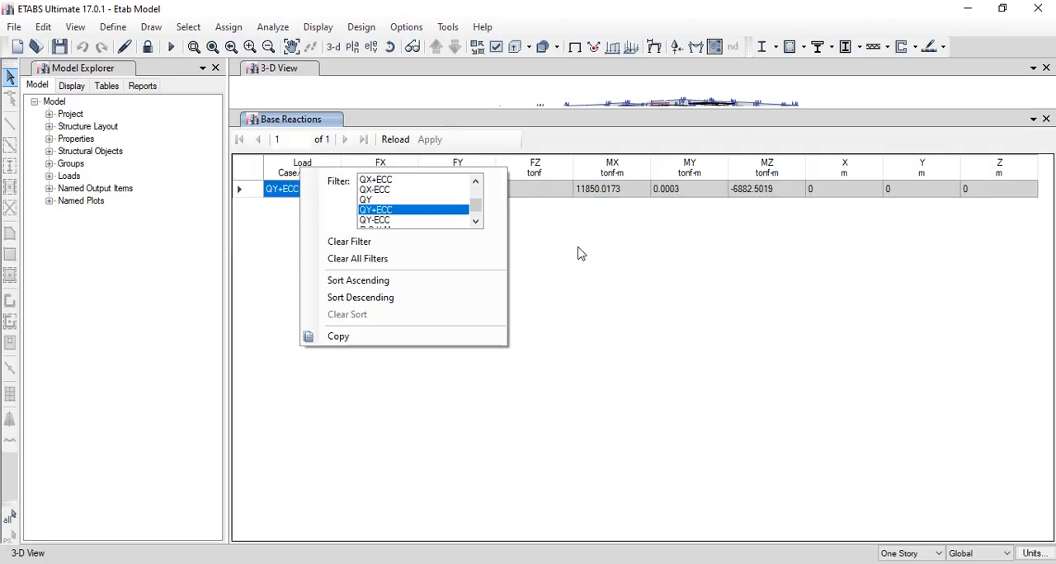
click(580, 254)
click(603, 193)
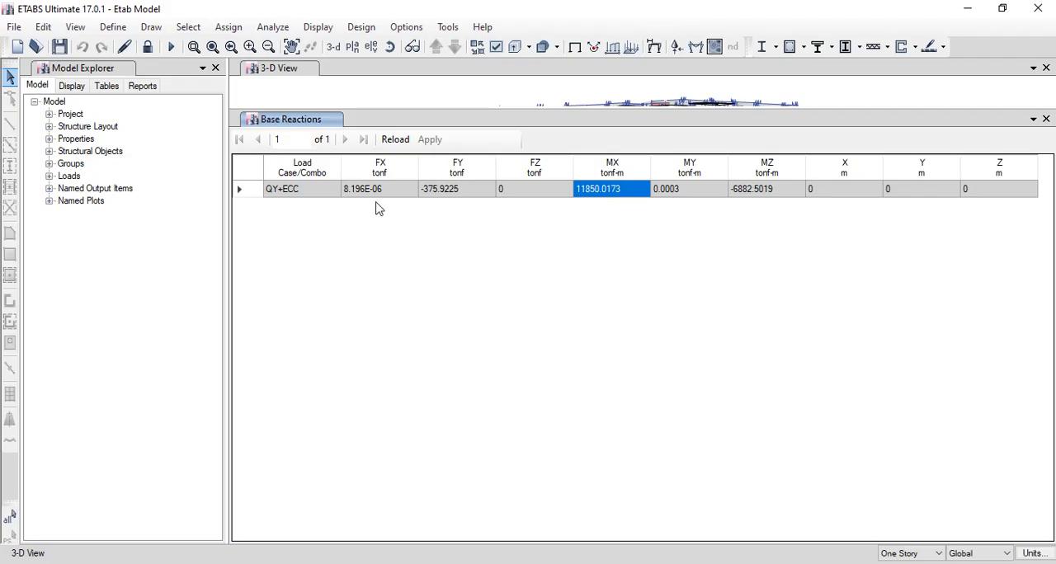
- Filter the Base Reactions table to the R.S X Max and R.S Y Max load cases
right_click(324, 173)
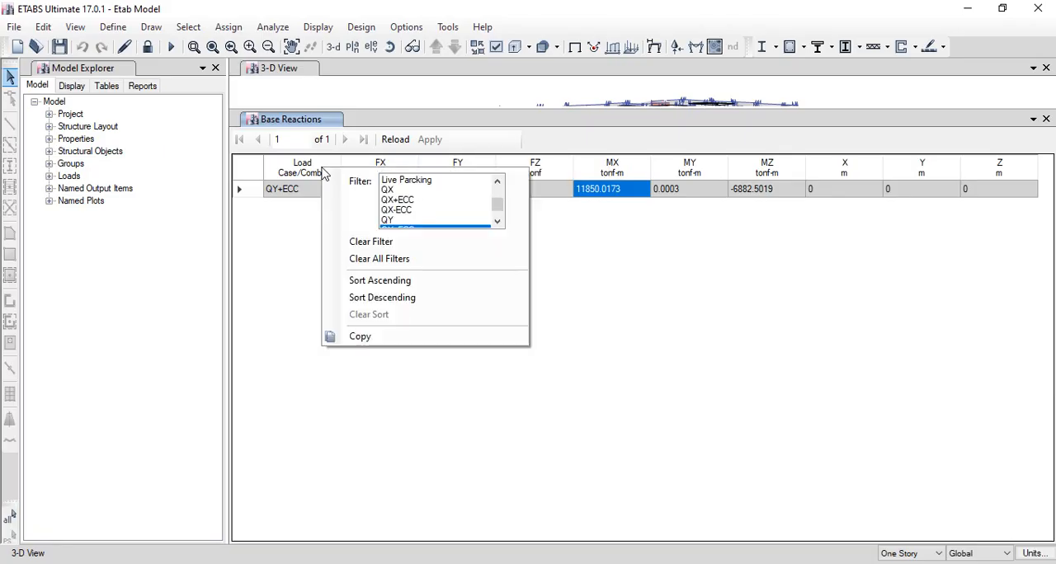
scroll(437, 202, down, 7)
scroll(444, 206, up, 5)
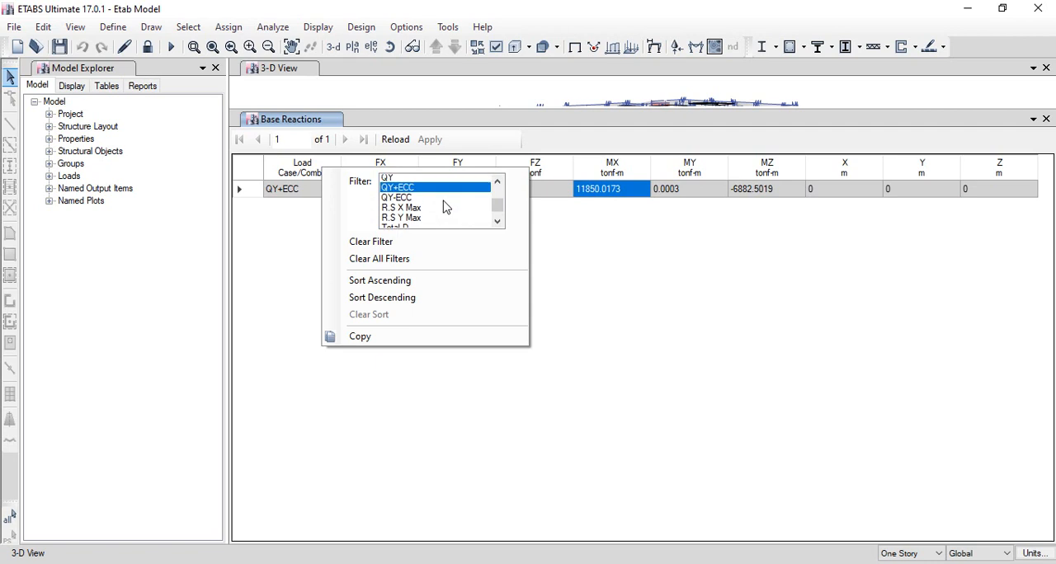
click(402, 212)
ctrl+click(404, 221)
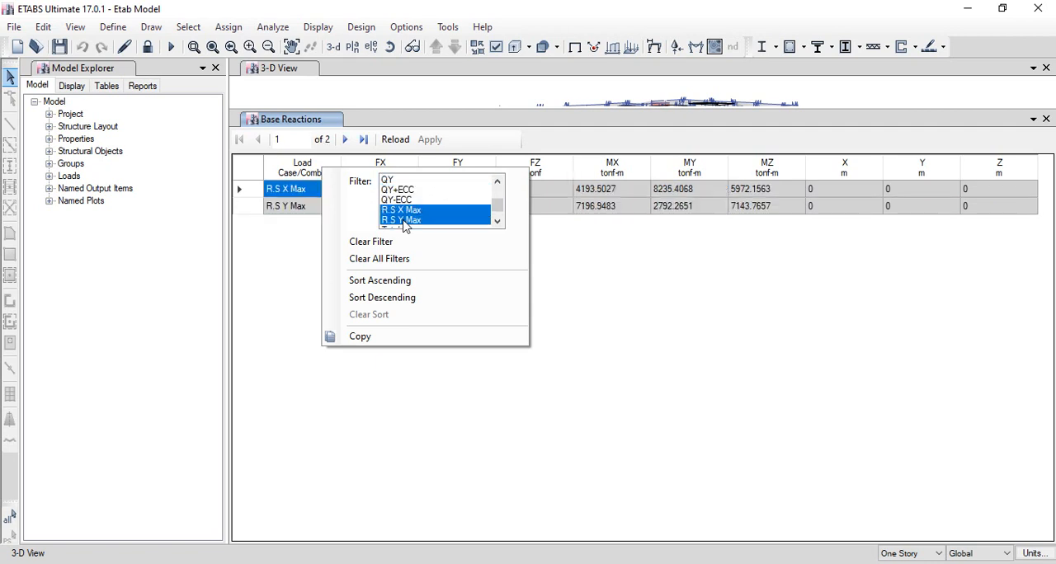
click(627, 278)
- Copy the MY moment of R.S X Max, switch to the Excel raft stress workbook and paste it into cell F20 of the case 2 sheet
click(681, 191)
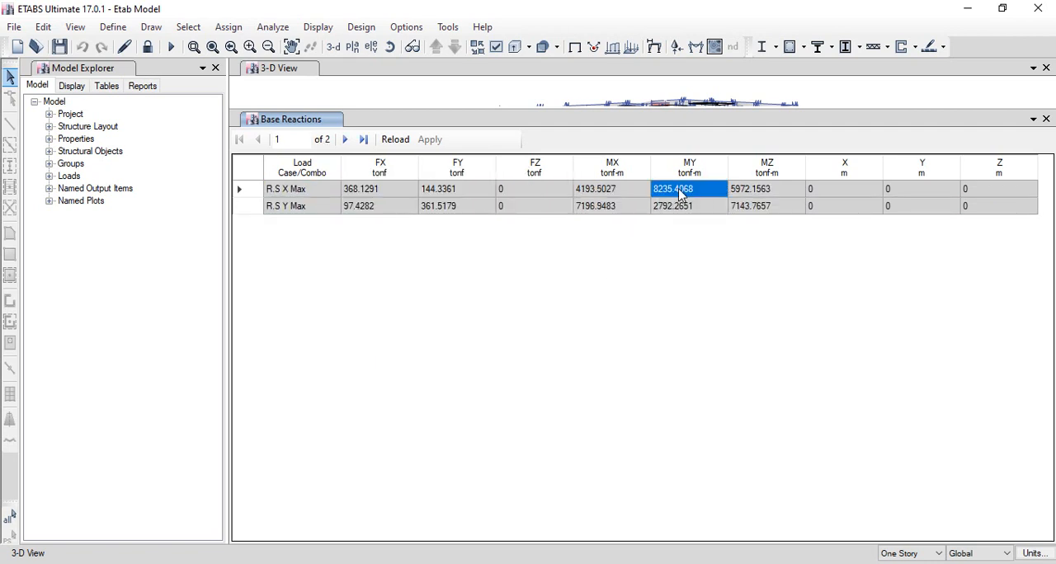
right_click(675, 192)
click(703, 263)
key(alt+Tab)
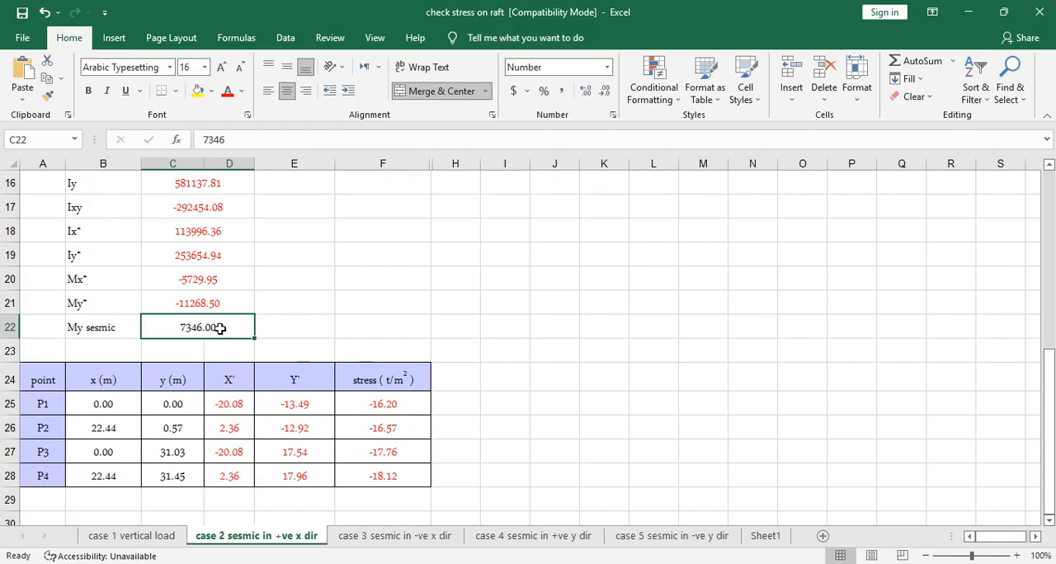
click(429, 281)
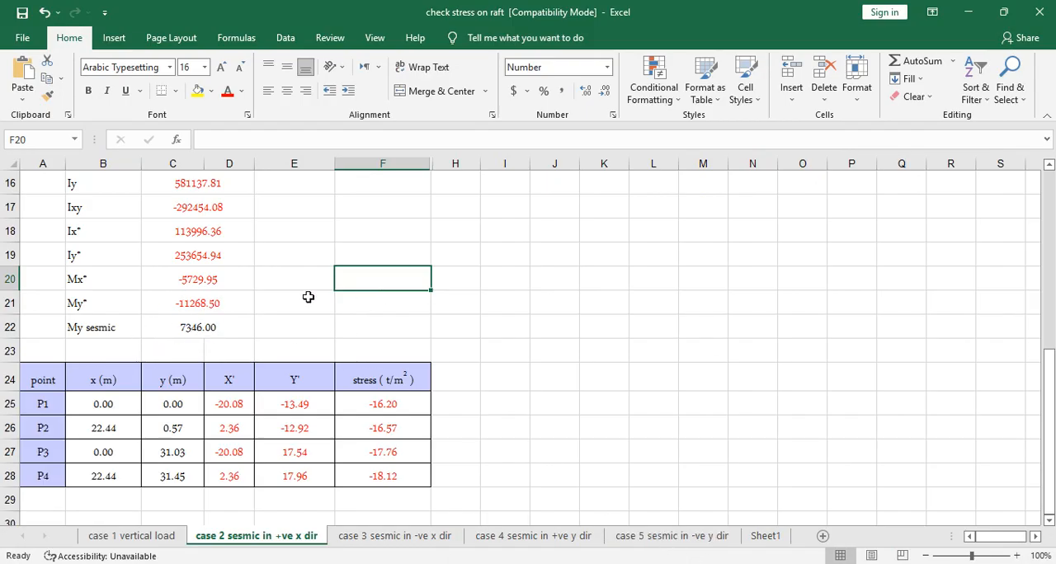
text(8235.4068)
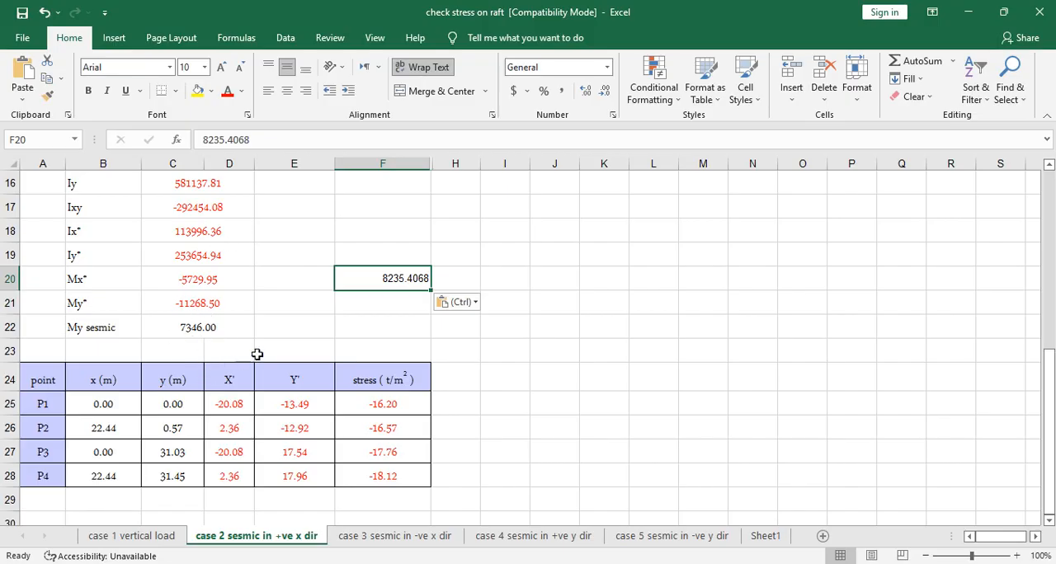
key(ctrl)
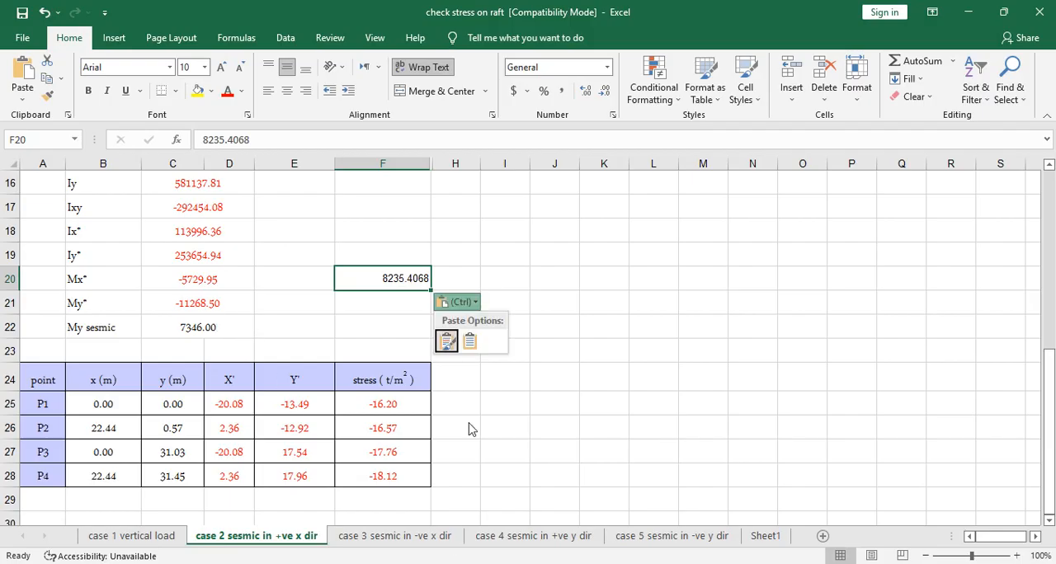
key(Escape)
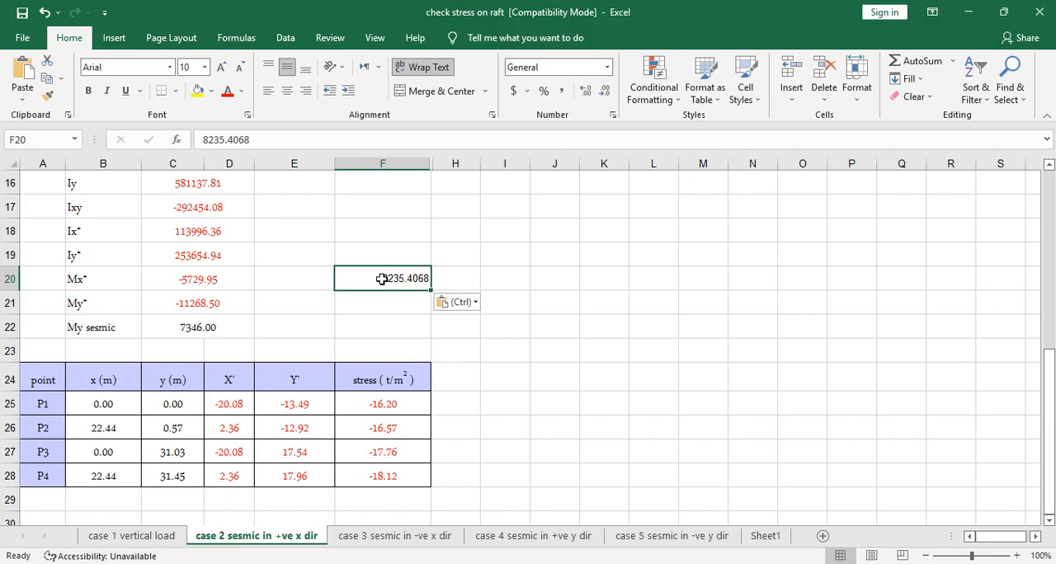
- Turn the moment in cell F20 into the formula =8235.4068/1.4
click(203, 141)
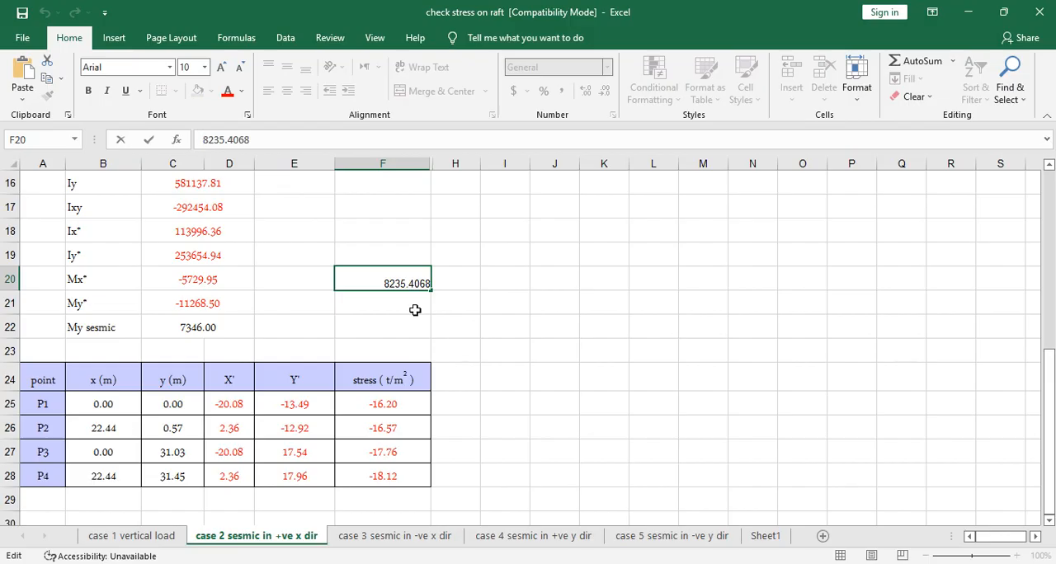
text(=)
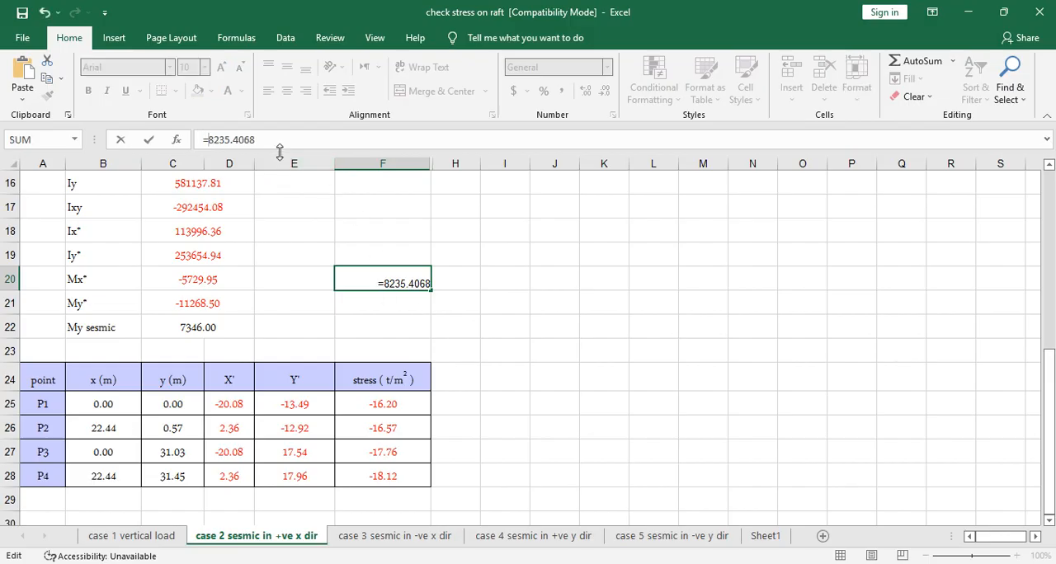
text(/1.4)
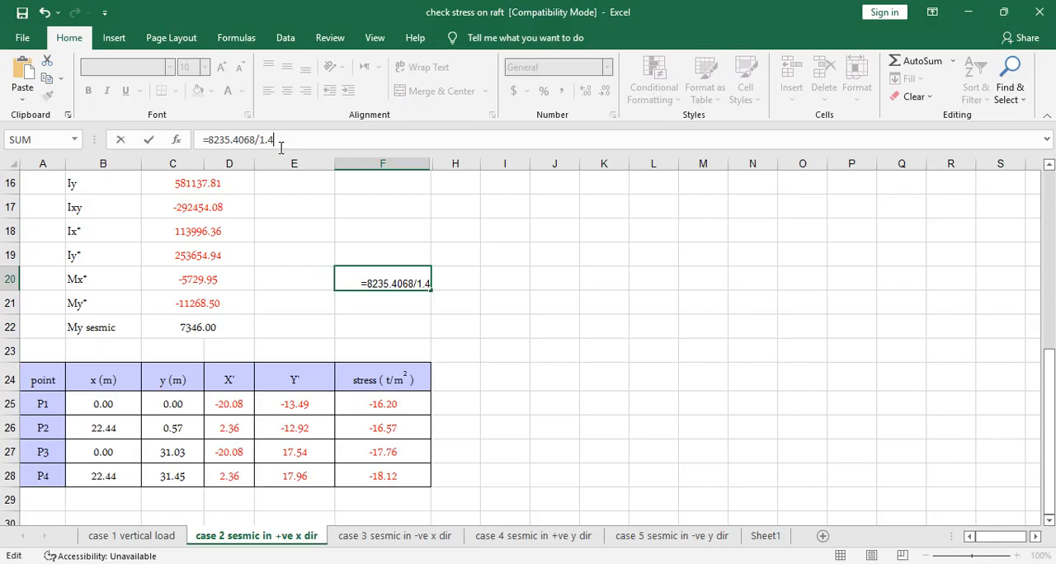
key(Return)
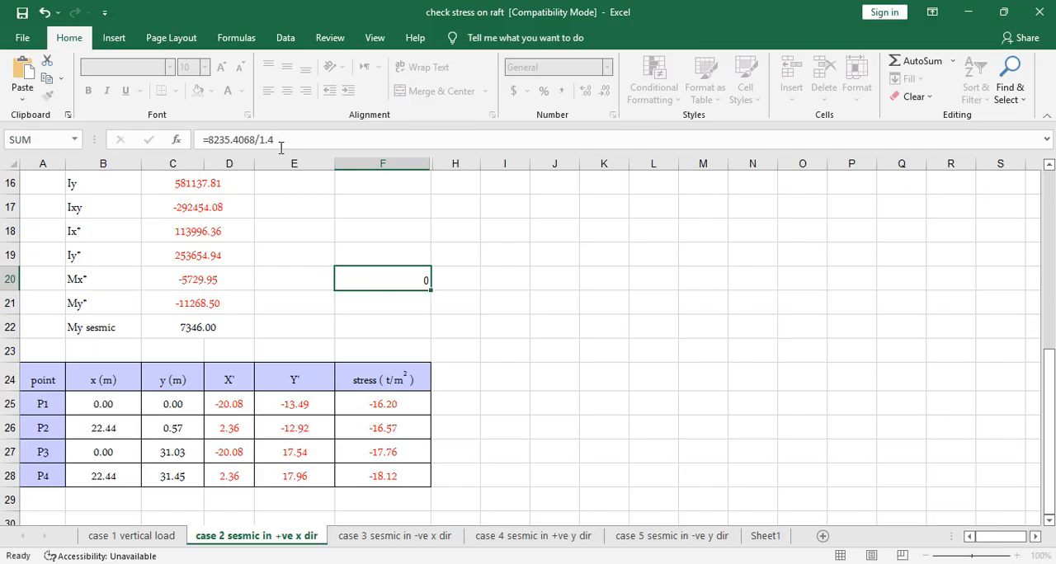
- Try to paste the F20 calculation with its formatting into the My sesmic cell C22, and undo that paste
click(395, 278)
key(ctrl+c)
click(196, 327)
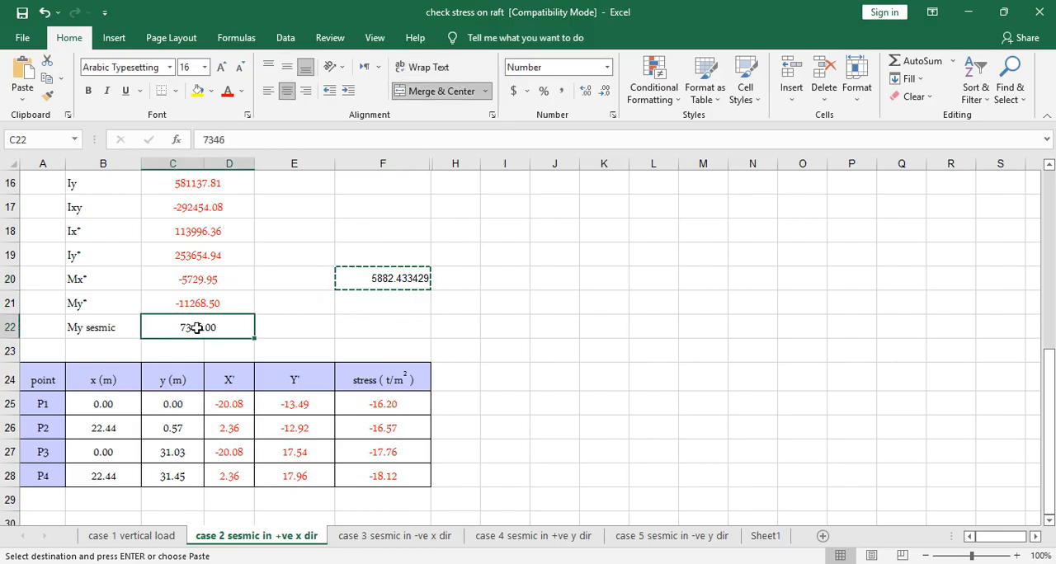
key(ctrl+v)
click(502, 333)
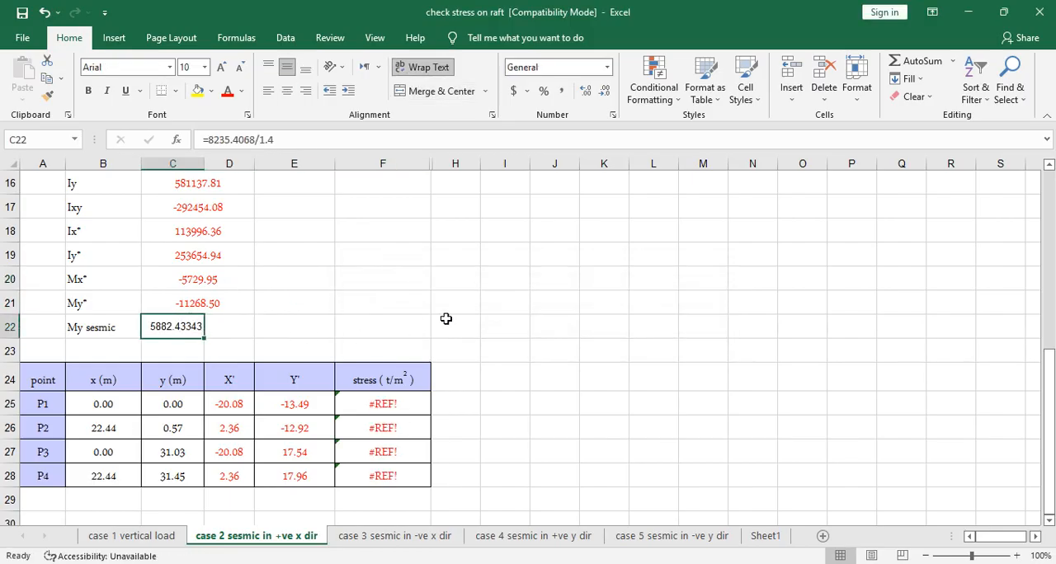
click(513, 285)
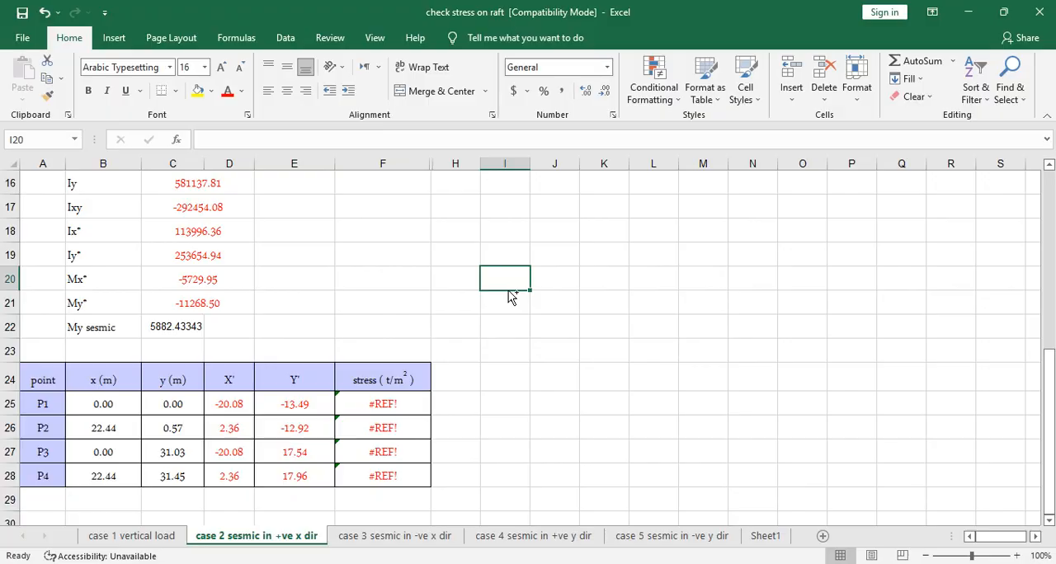
key(ctrl+z)
- Try to copy cell F20 and paste only its value into the My sesmic cell C22
click(425, 284)
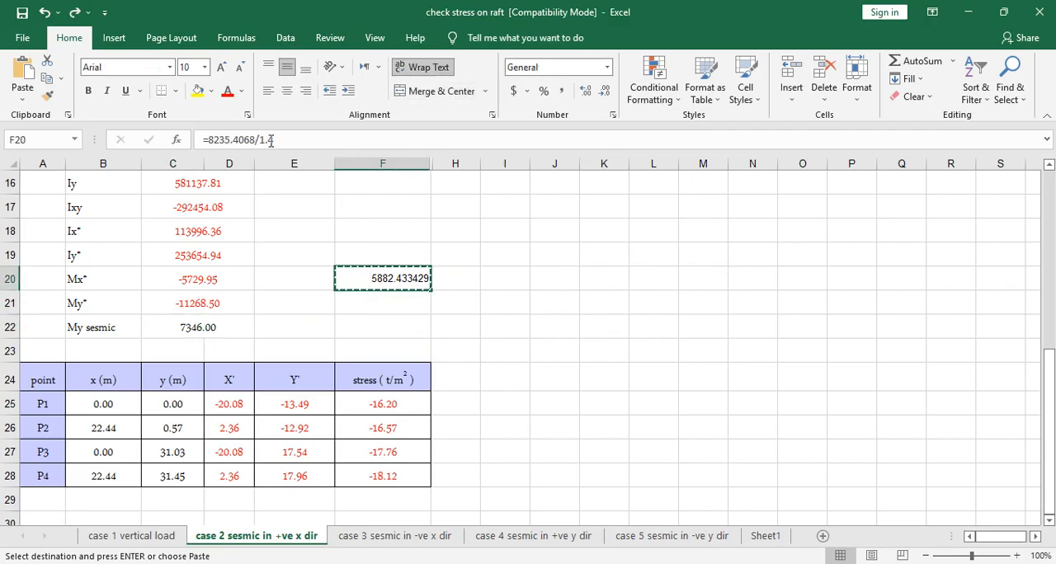
right_click(393, 282)
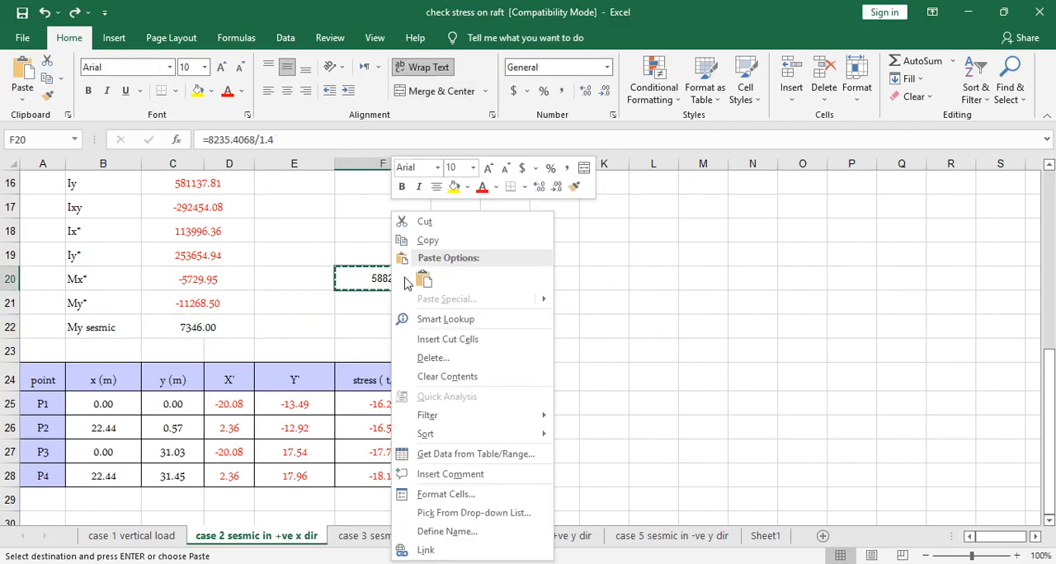
click(426, 240)
click(200, 328)
right_click(199, 328)
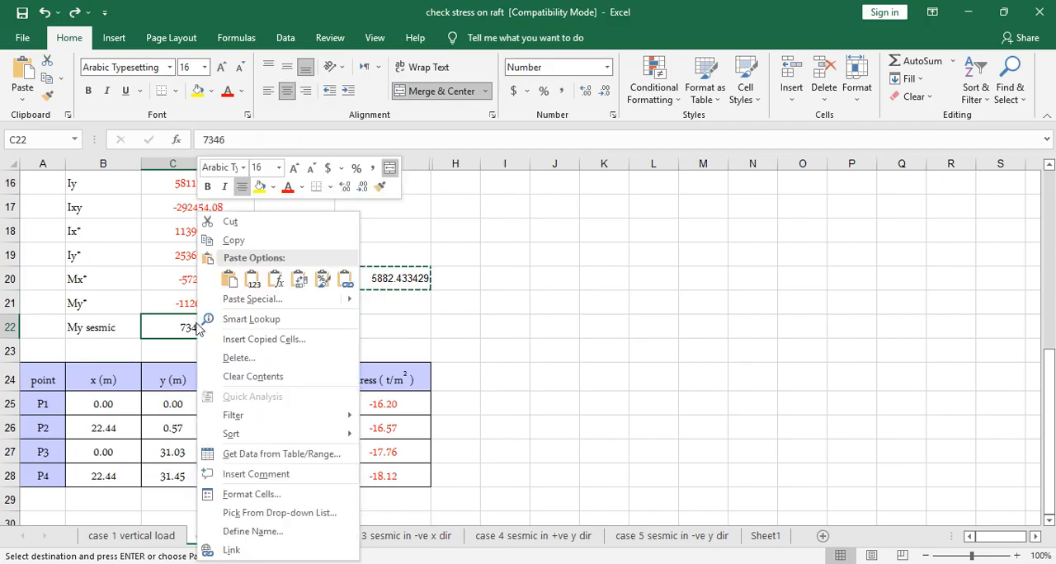
click(254, 279)
click(536, 333)
click(538, 338)
click(537, 340)
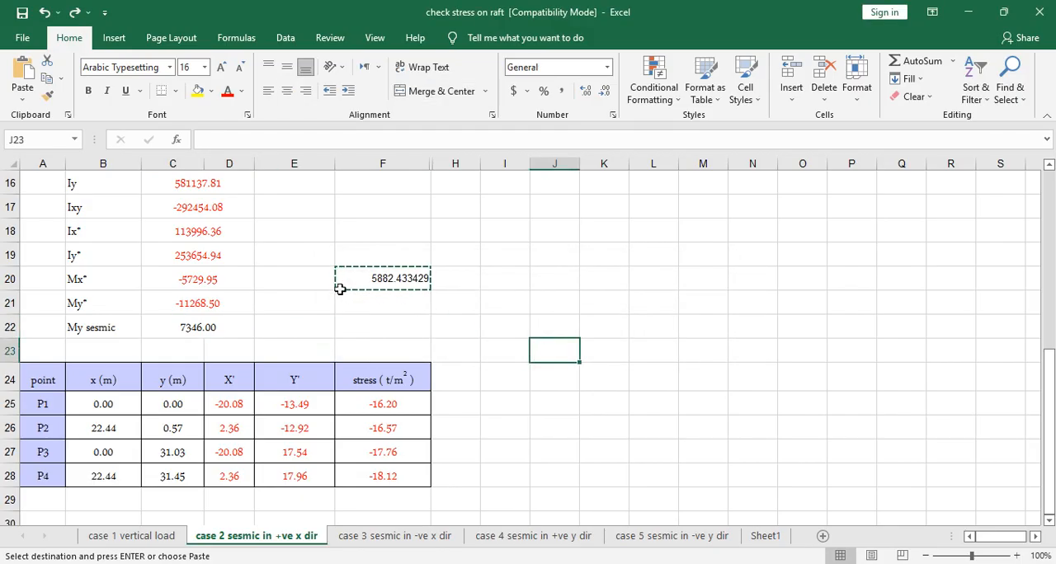
- Set My sesmic in cell C22 to 5882.4 and check the stresses for points P1 to P4
click(210, 329)
text(5)
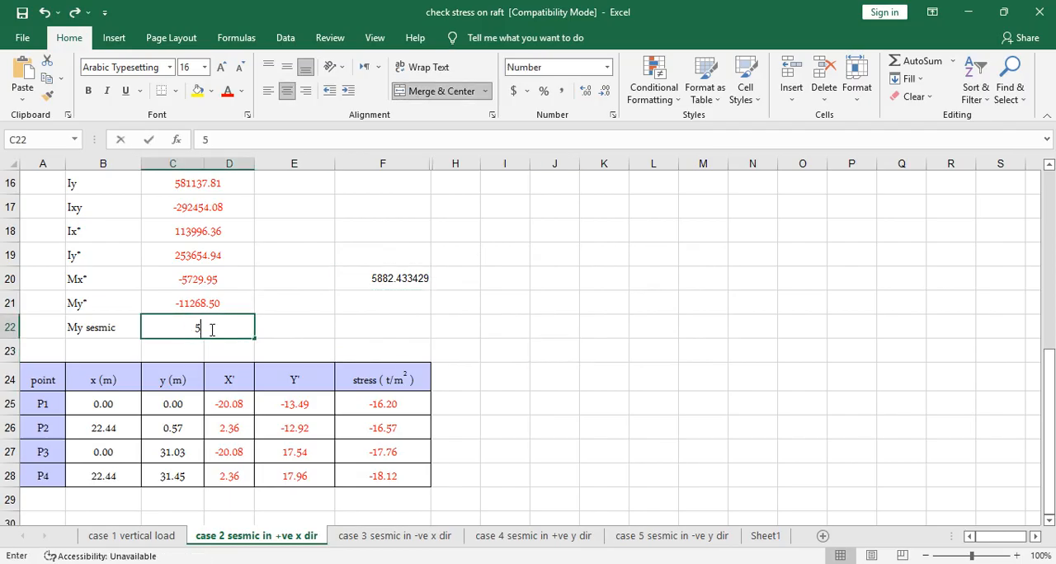
text(88)
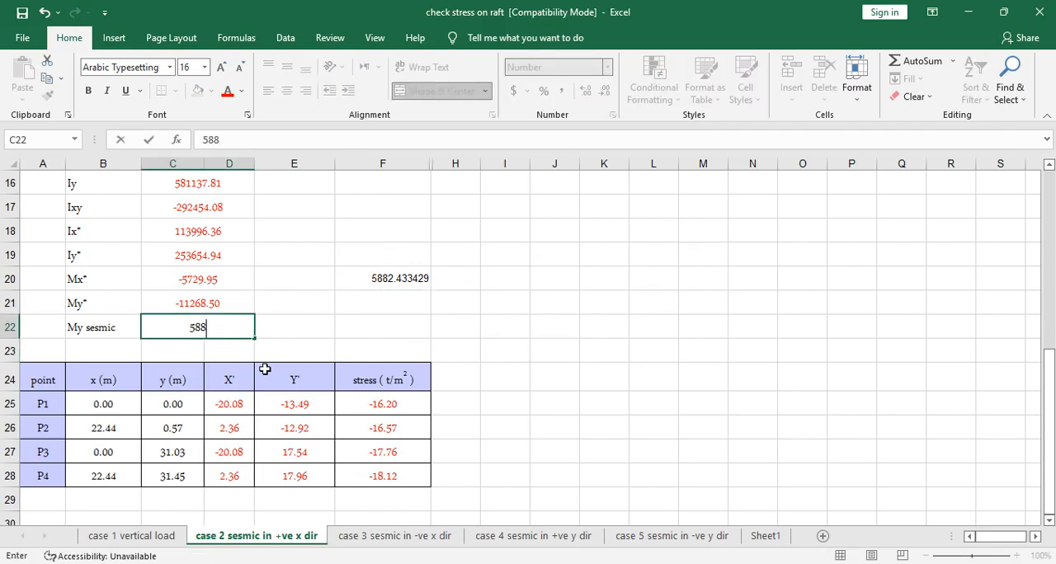
text(2.4)
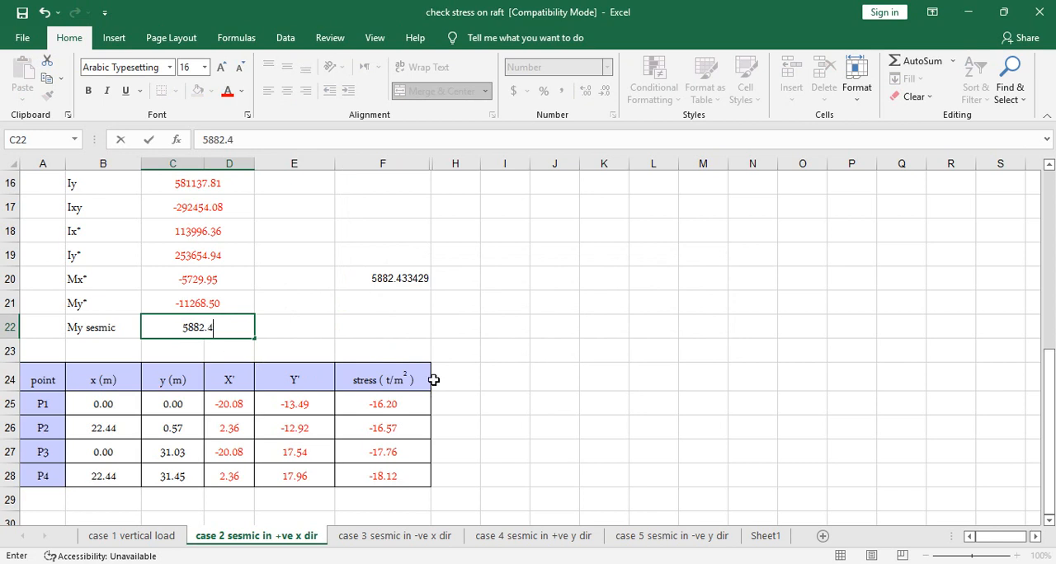
click(517, 380)
click(414, 404)
key(ctrl+shift+Down)
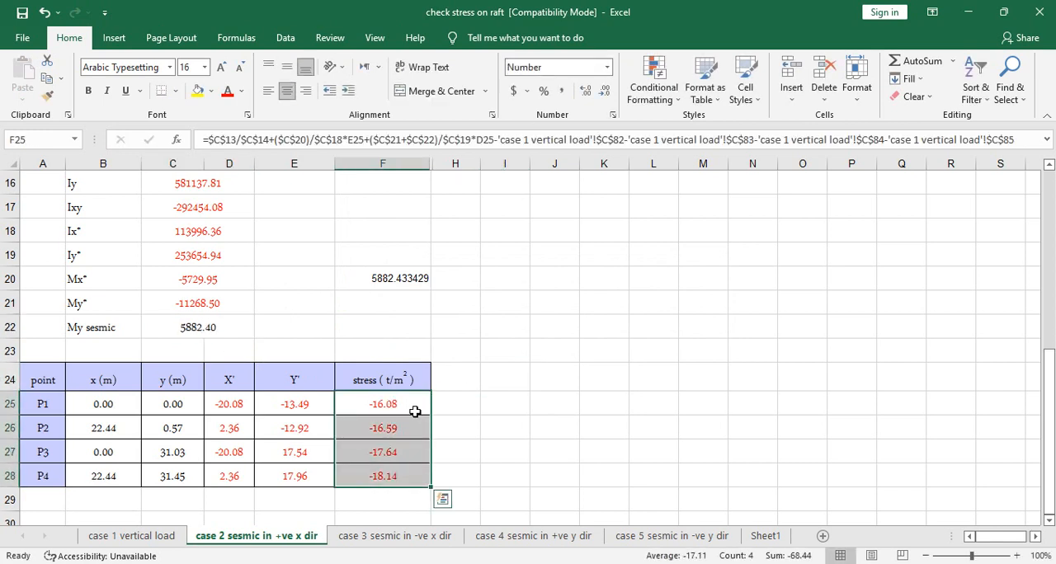
- Clear the helper calculation from cell F20
click(404, 282)
key(Delete)
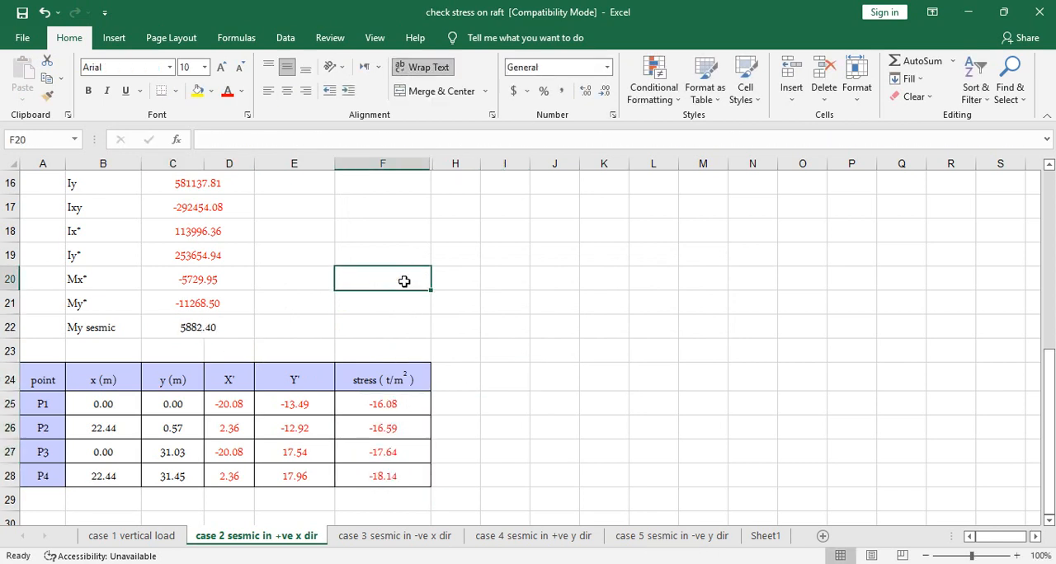
click(545, 331)
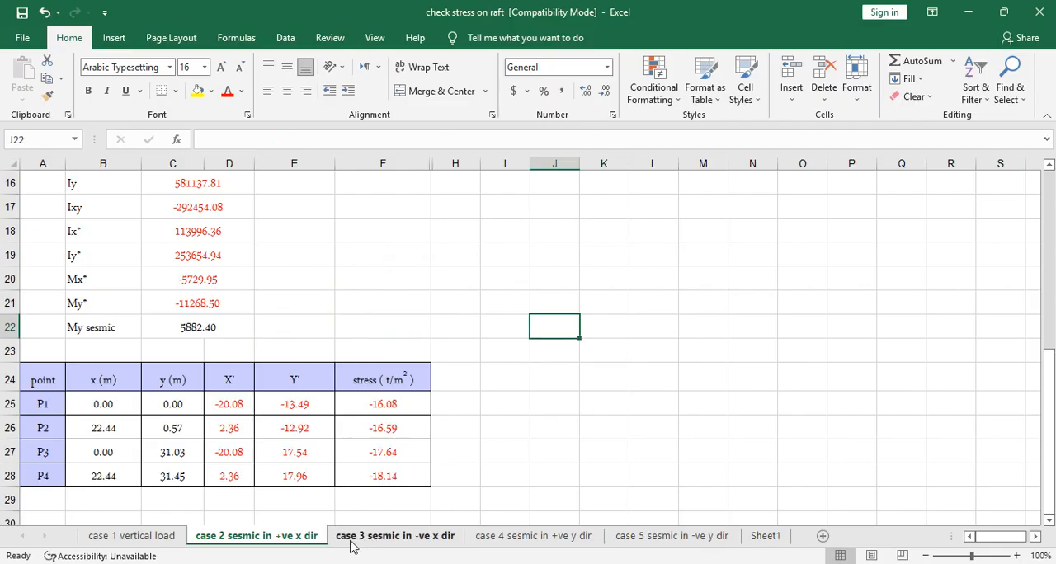
- Copy the My sesmic value from C22 of the case 2 sheet and locate C22 on the case 3 sheet
click(226, 331)
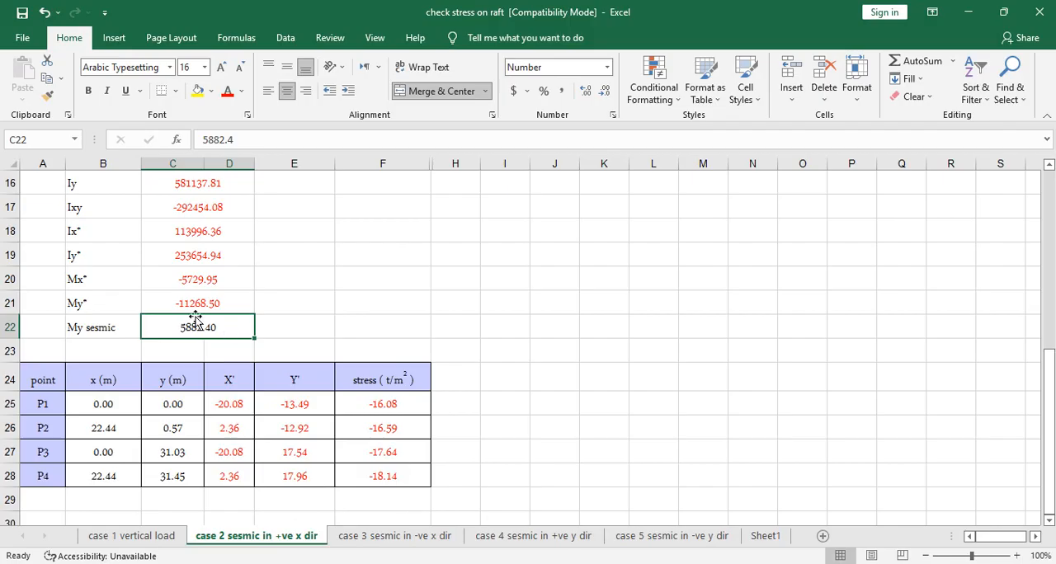
key(ctrl+c)
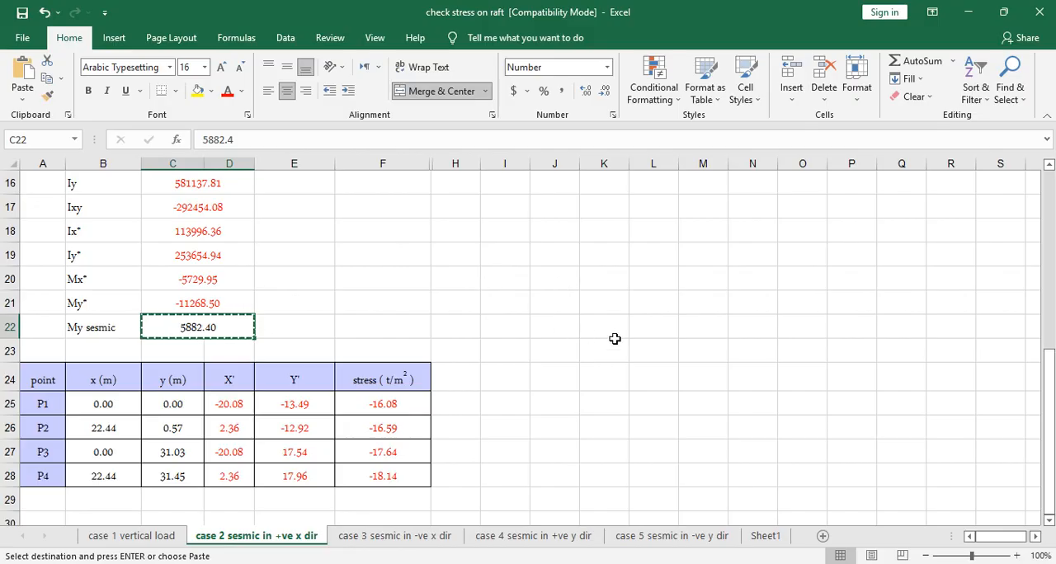
click(370, 538)
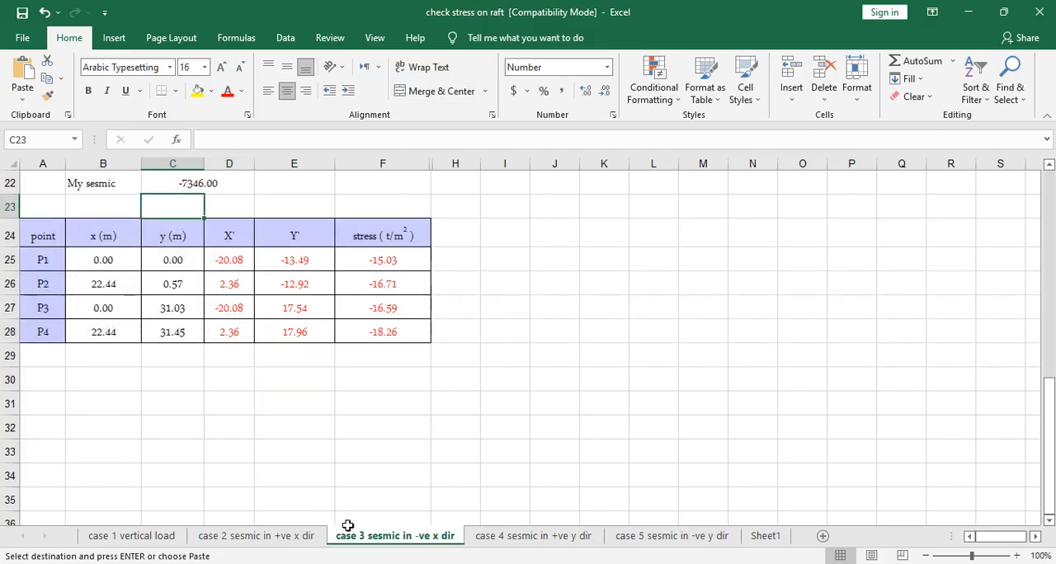
scroll(202, 268, up, 1)
scroll(203, 268, up, 1)
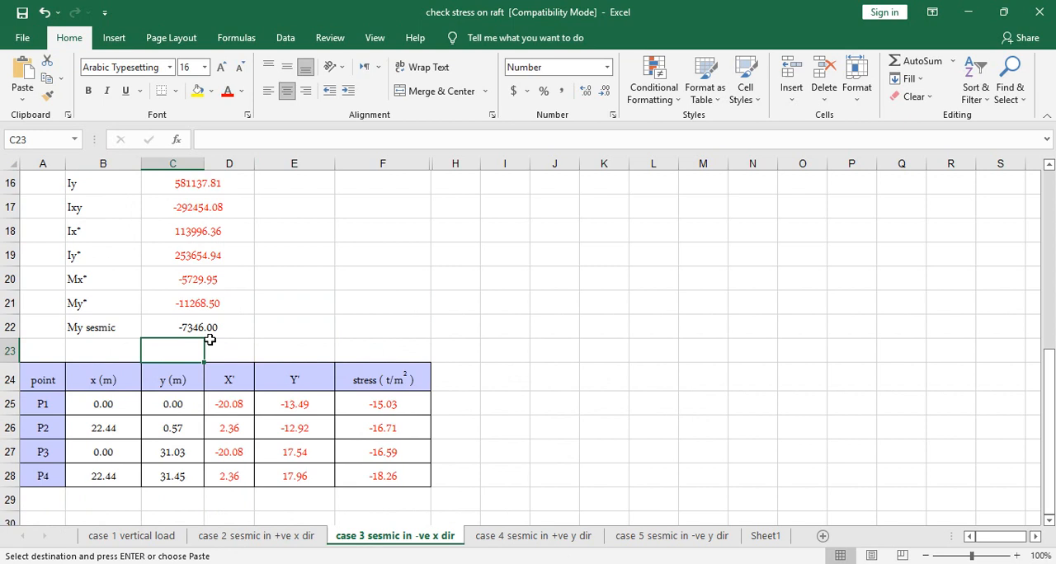
- Redo the 5882.4 entry in C22 of the case 2 sheet and paste only its value into C22 of case 3
click(295, 537)
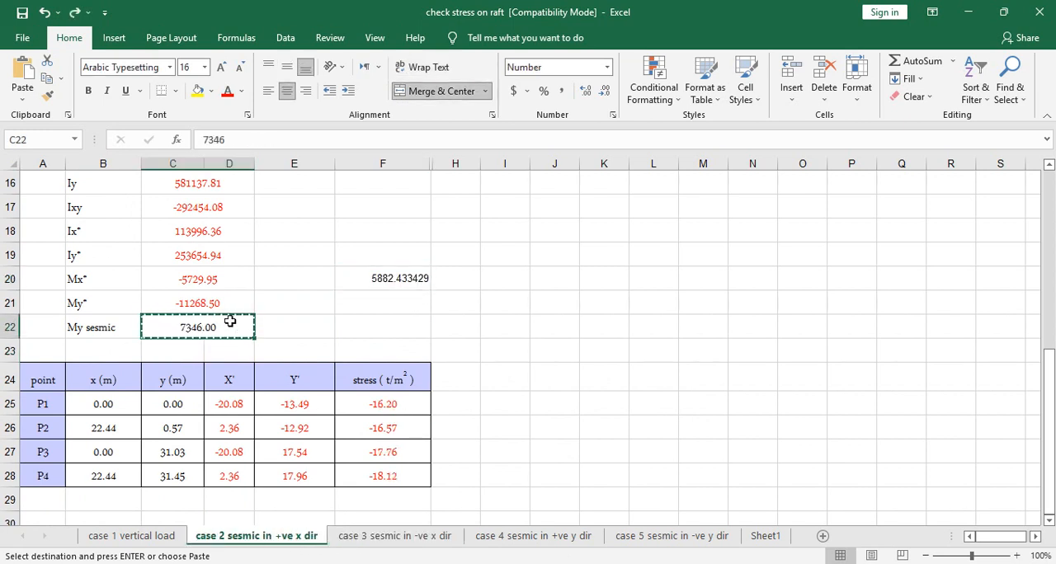
click(74, 12)
click(349, 532)
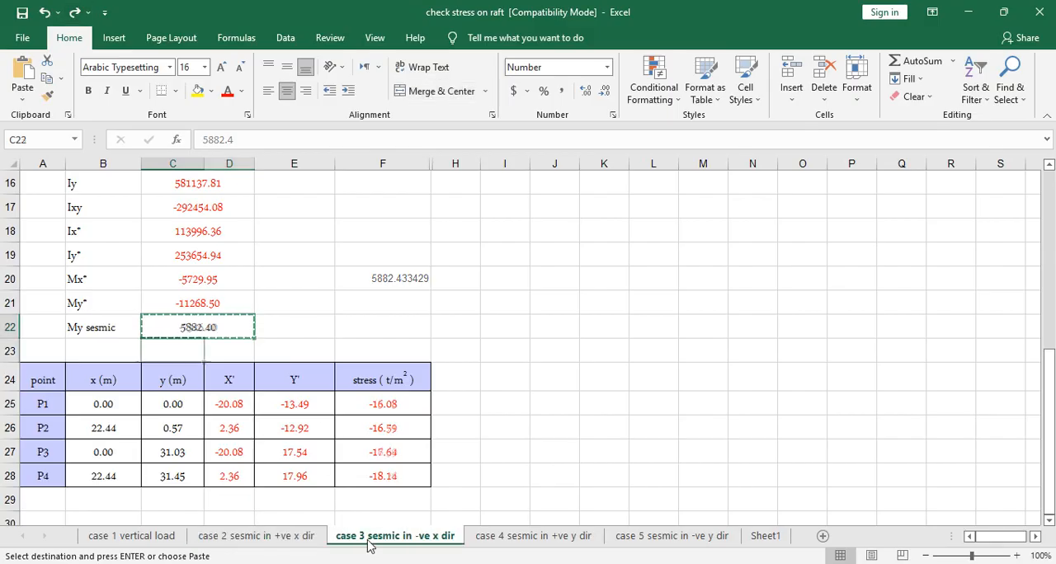
right_click(218, 333)
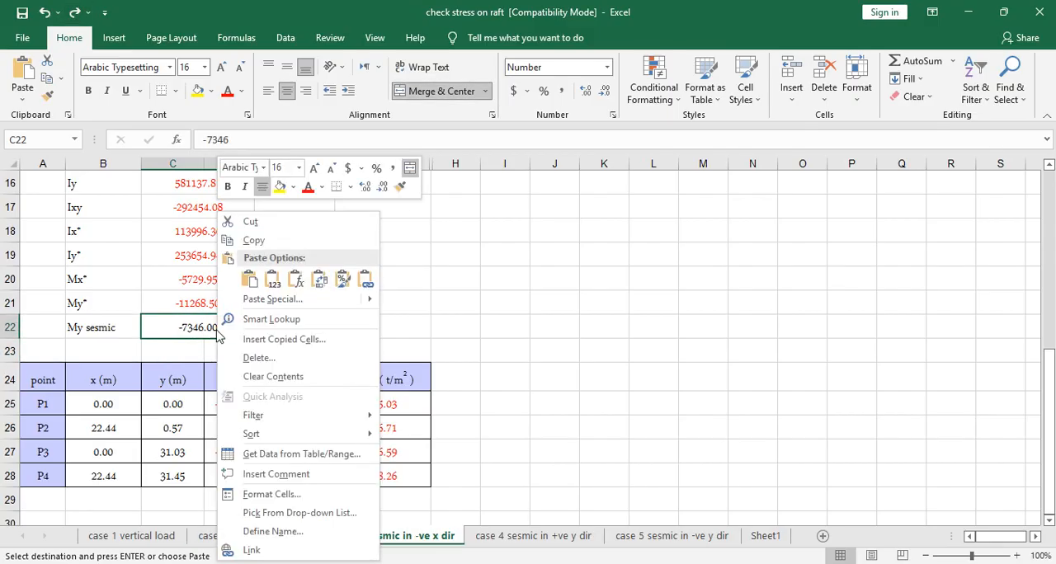
click(272, 279)
- Set My sesmic in C22 of the case 3 sheet to -5882.4 and check the stresses for points P1 to P4
click(209, 139)
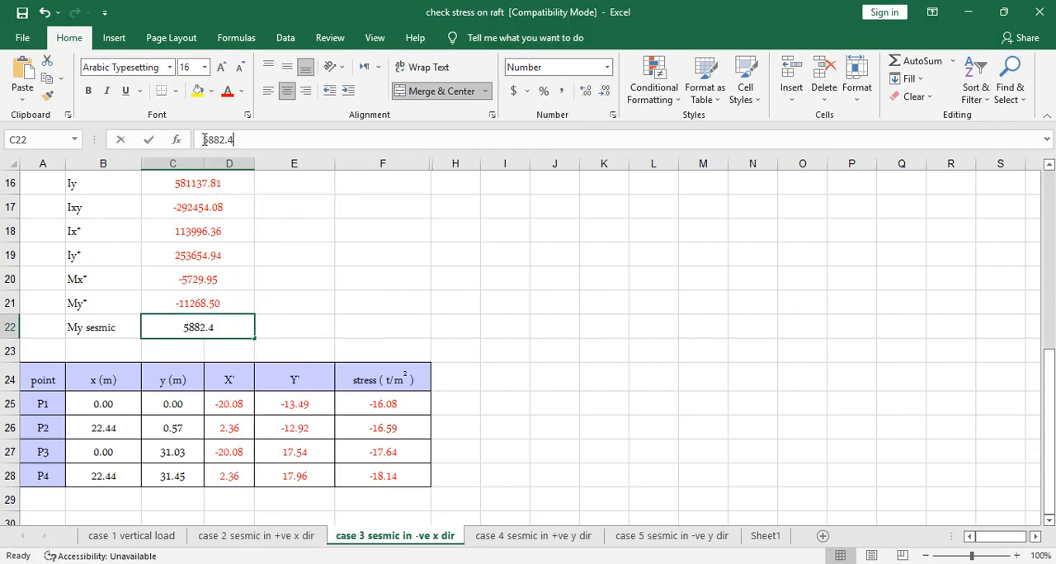
text(-)
click(396, 330)
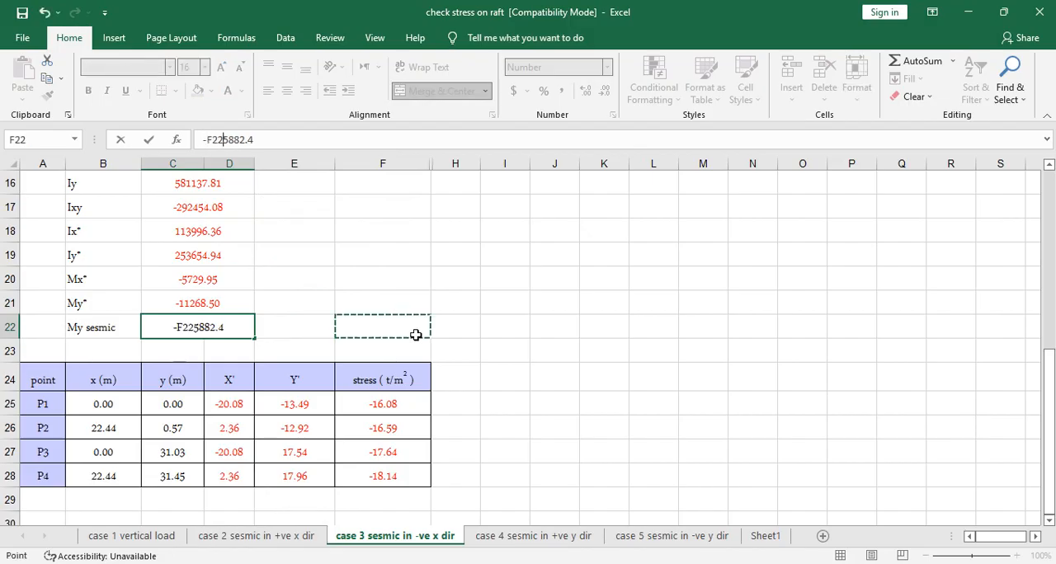
key(BackSpace)
key(BackSpace)
key(BackSpace)
key(Return)
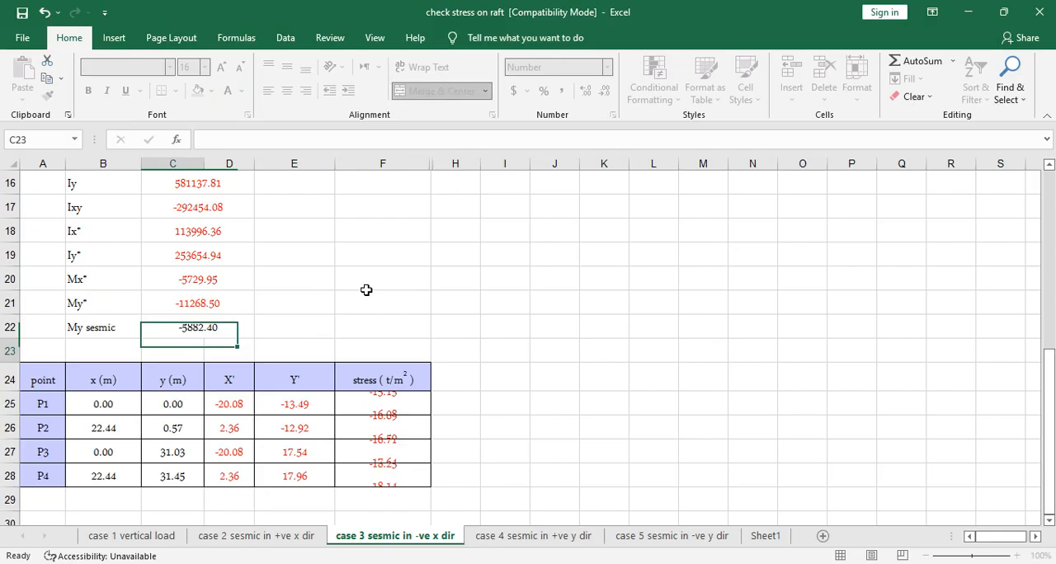
drag(376, 405, 384, 479)
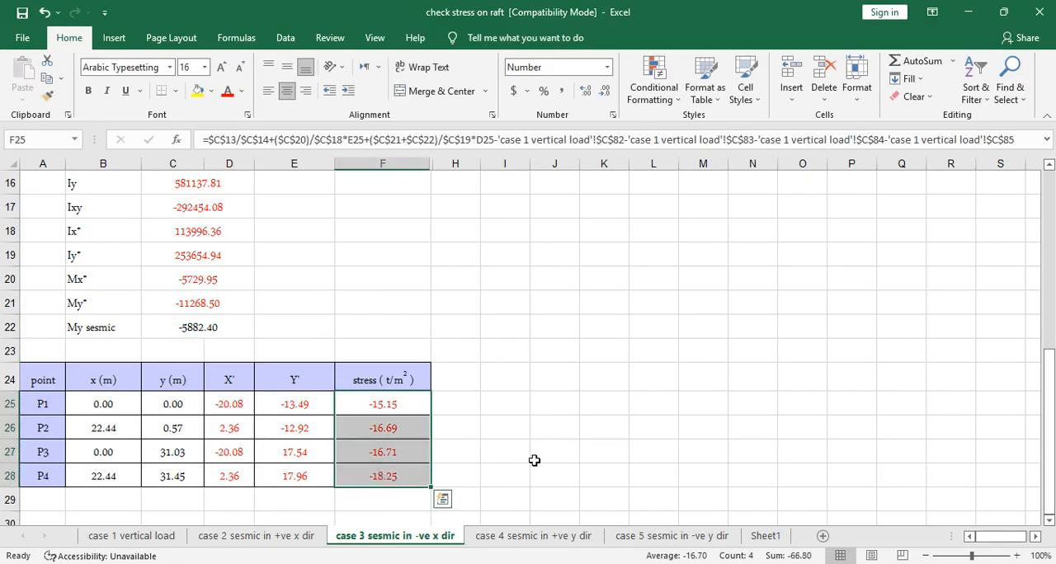
click(537, 455)
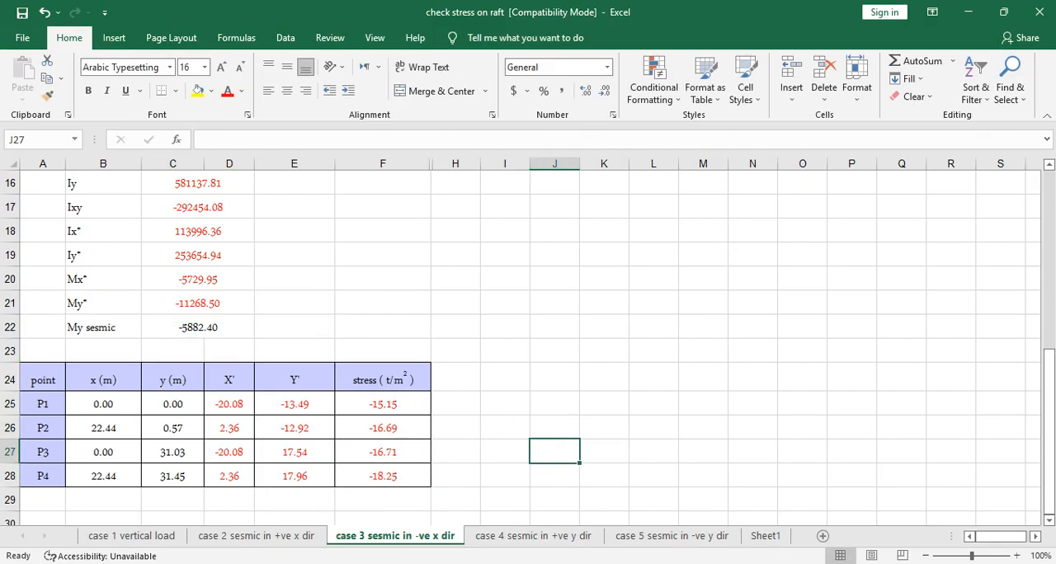
- Switch to ETABS, copy the MX base reaction of the R.S Y Max case, and return to Excel
key(alt+Tab)
click(319, 212)
click(626, 207)
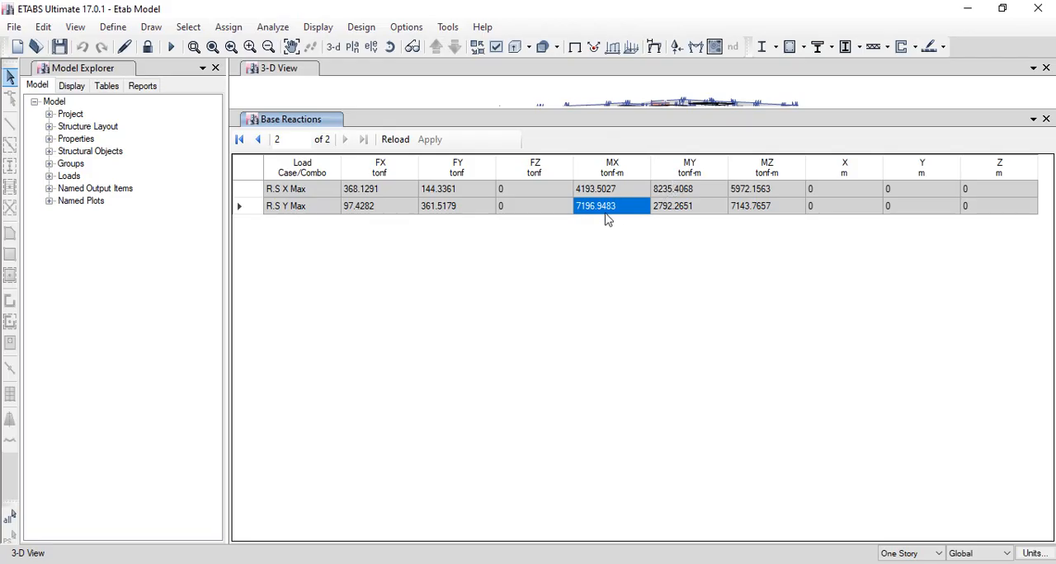
key(alt+Tab)
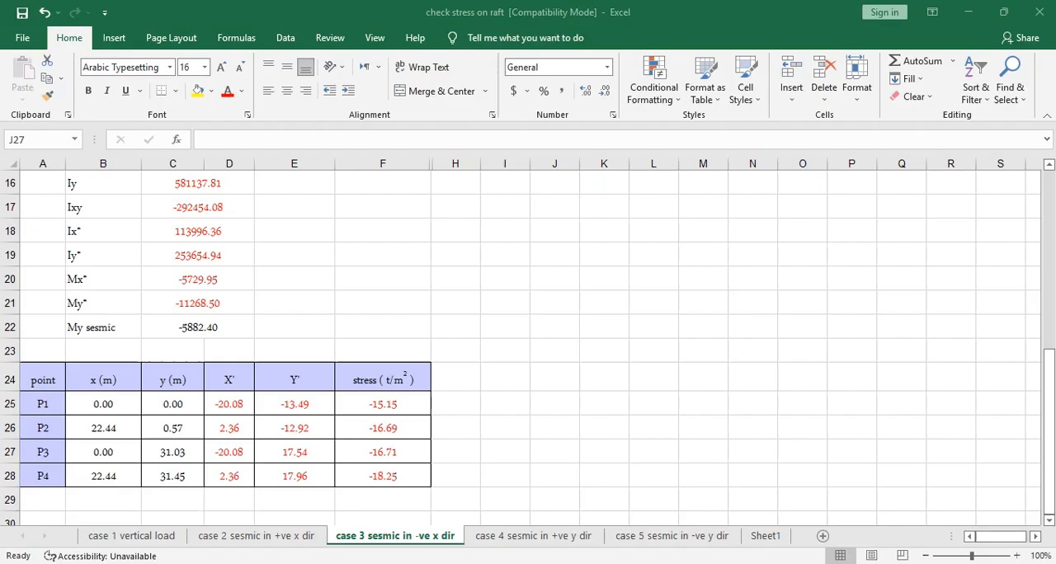
- Set Mx sesmic in C23 of the case 4 sheet to the formula =7196.9483/1.4
click(504, 537)
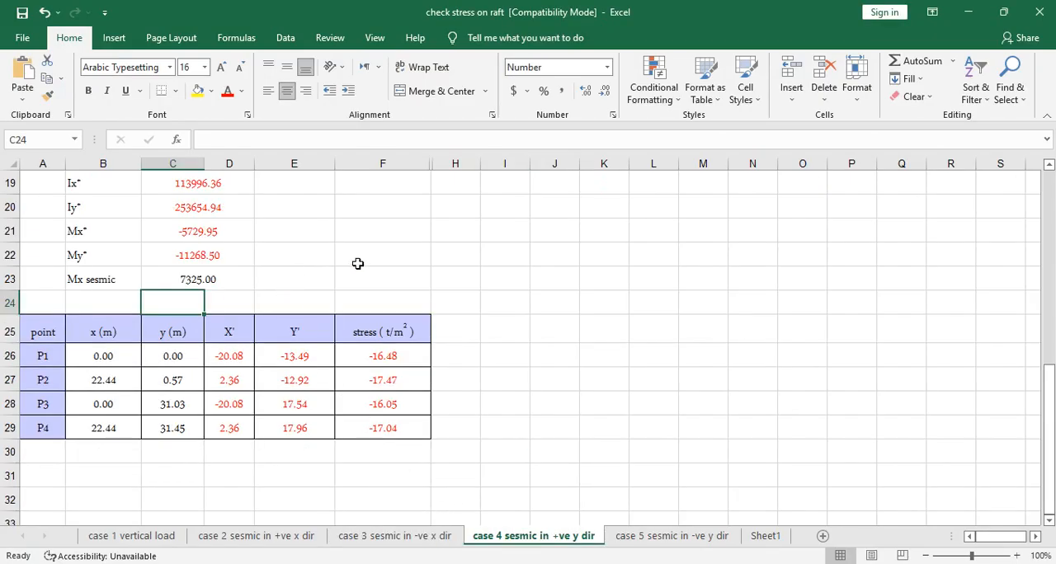
click(213, 277)
double_click(244, 147)
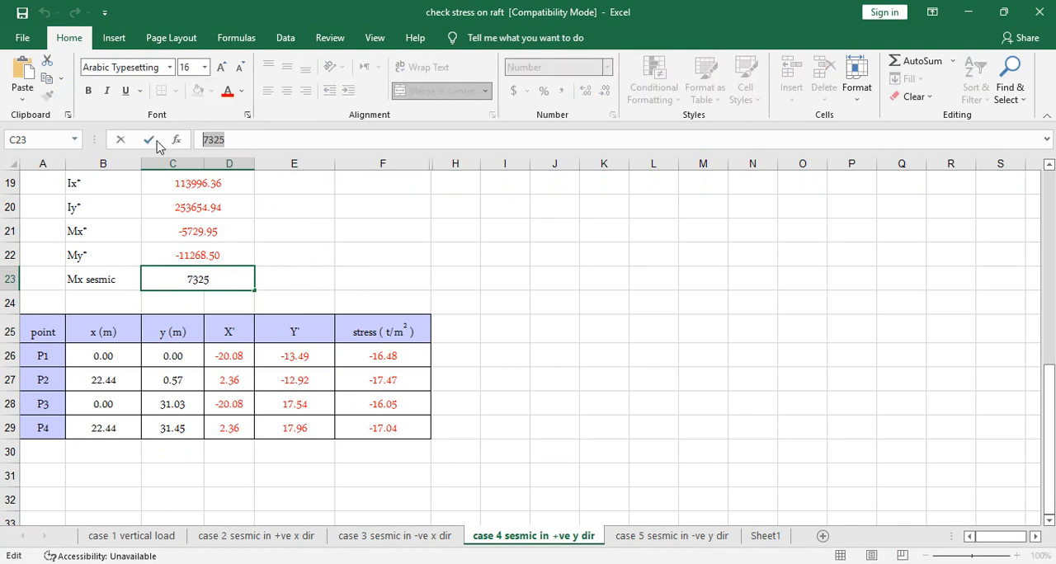
key(ctrl+v)
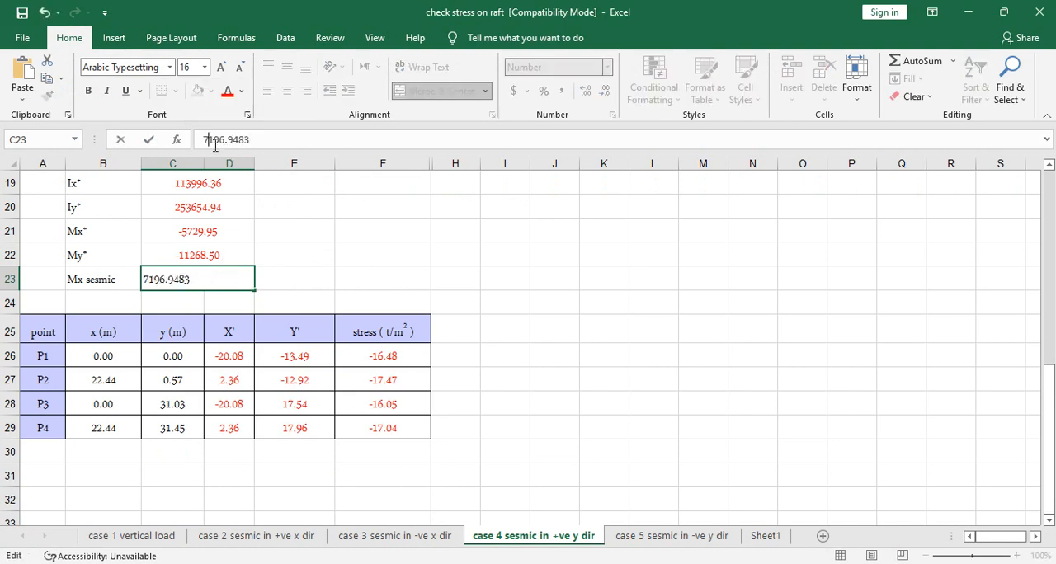
text(=)
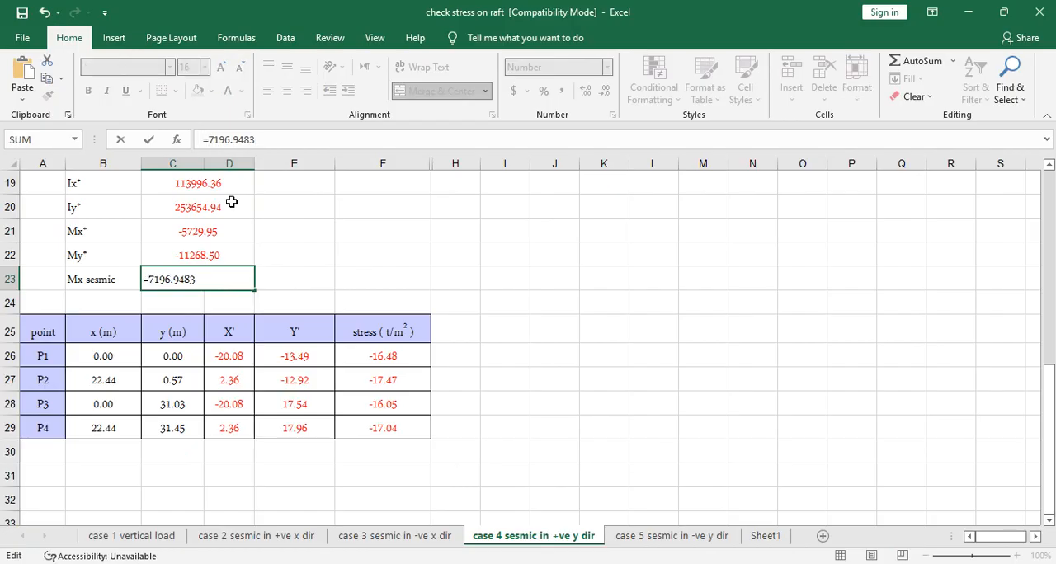
key(Return)
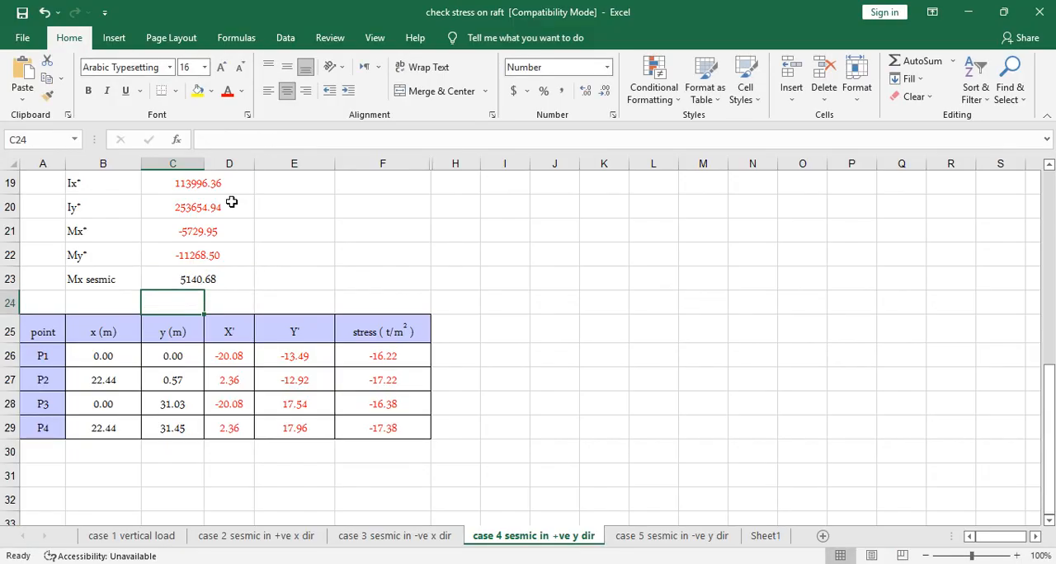
- Try to copy the case 4 Mx sesmic value over the number in C23 of the case 5 sheet, keeping its minus sign
click(224, 278)
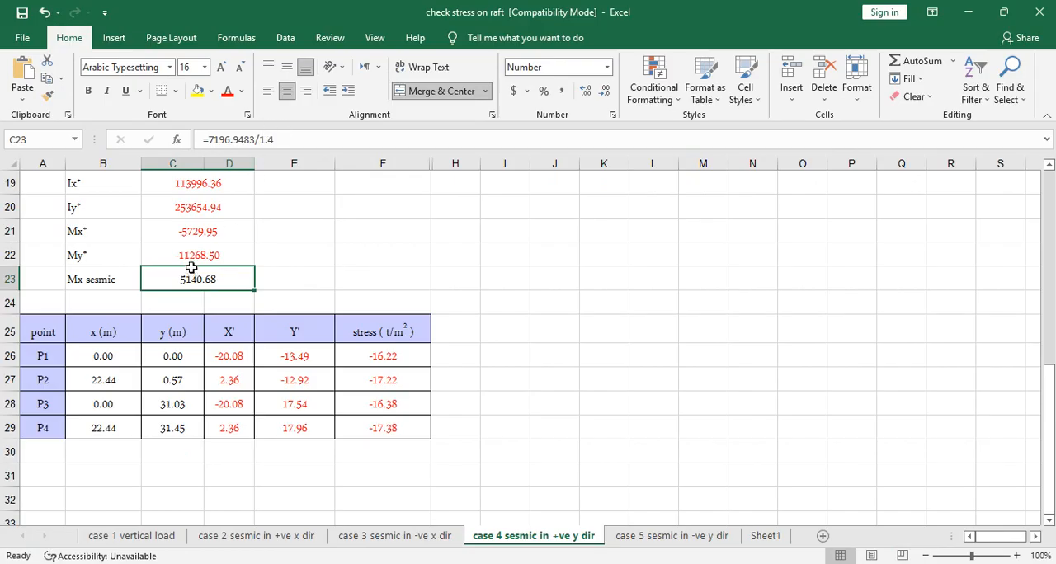
key(ctrl+c)
click(672, 536)
scroll(213, 379, down, 5)
scroll(212, 379, down, 1)
click(201, 259)
click(250, 138)
drag(250, 138, 210, 139)
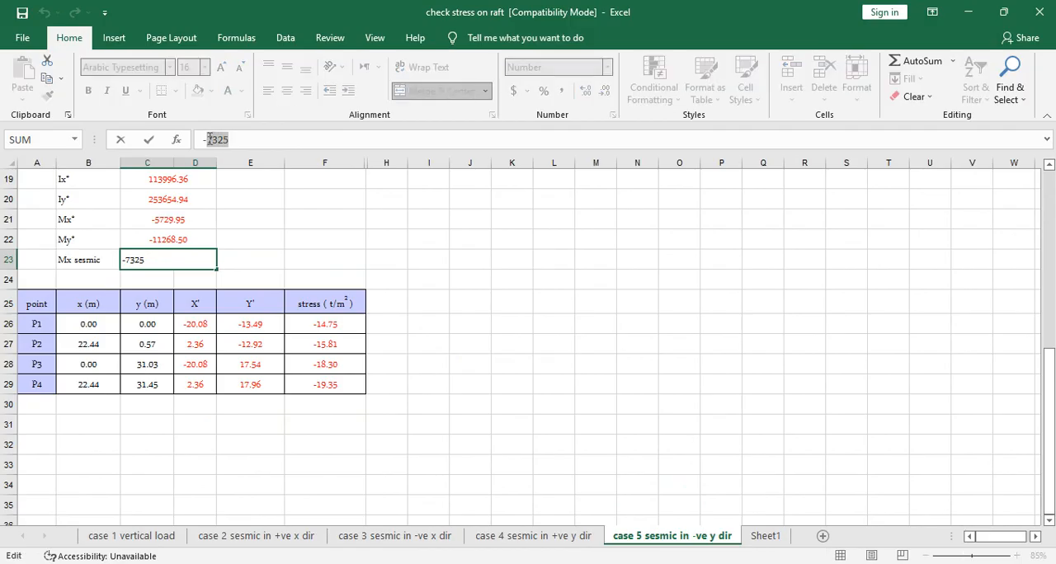
right_click(144, 259)
click(176, 288)
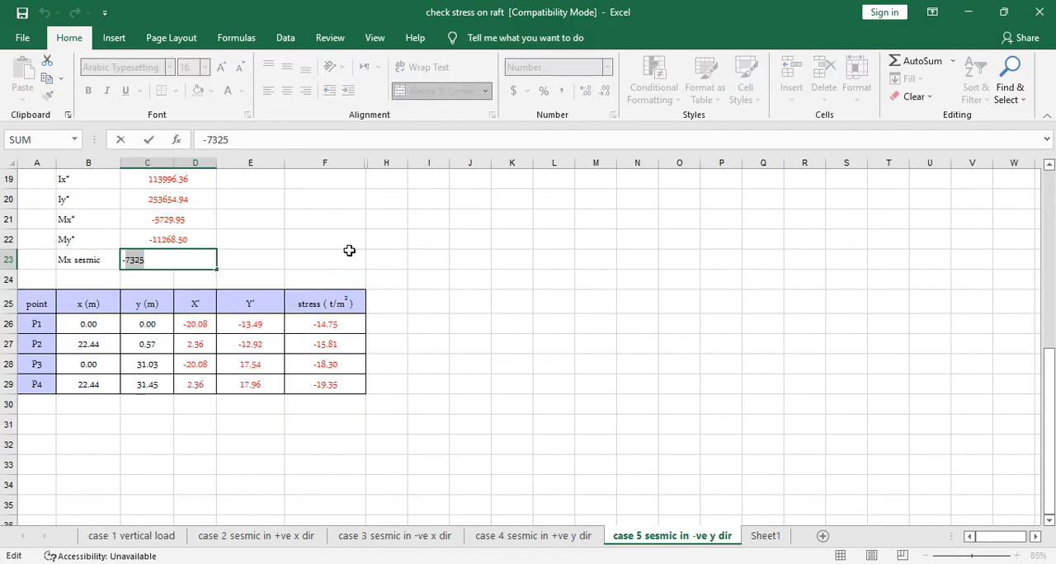
key(Escape)
right_click(198, 266)
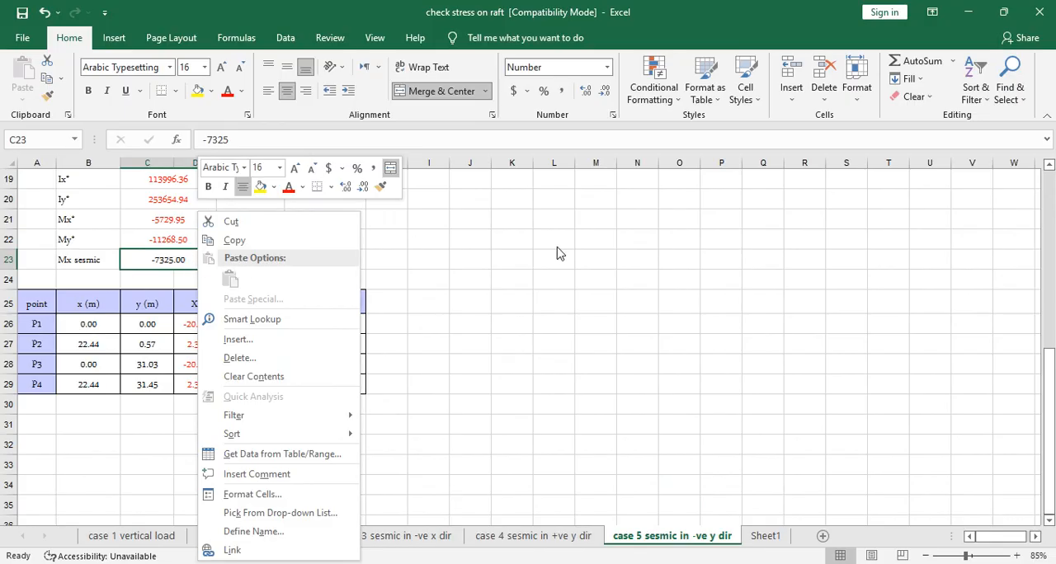
key(Escape)
- Copy Mx sesmic from C23 of the case 4 sheet and paste only its value into C23 of case 5
click(578, 537)
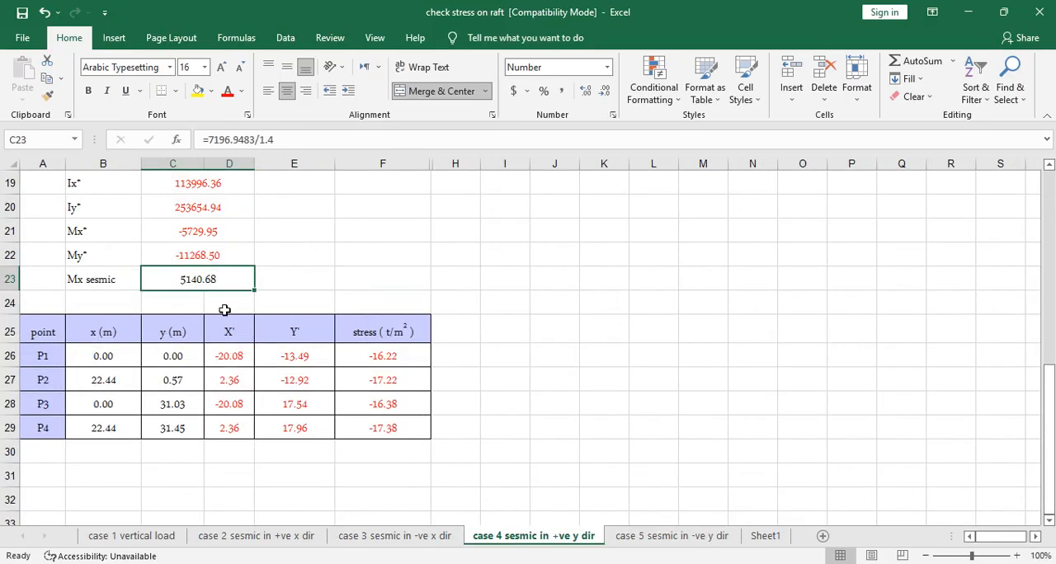
right_click(191, 282)
click(235, 239)
click(637, 537)
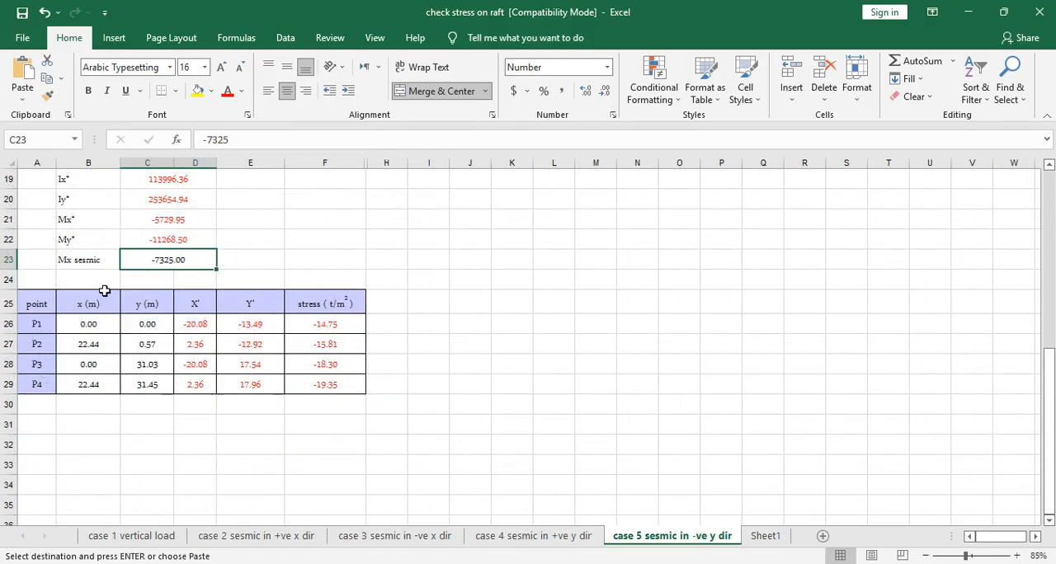
right_click(154, 263)
click(210, 280)
click(327, 263)
- Put an equals sign before the Mx sesmic value in C23 of case 5 and check the stresses for points P1 to P4
click(169, 262)
click(203, 140)
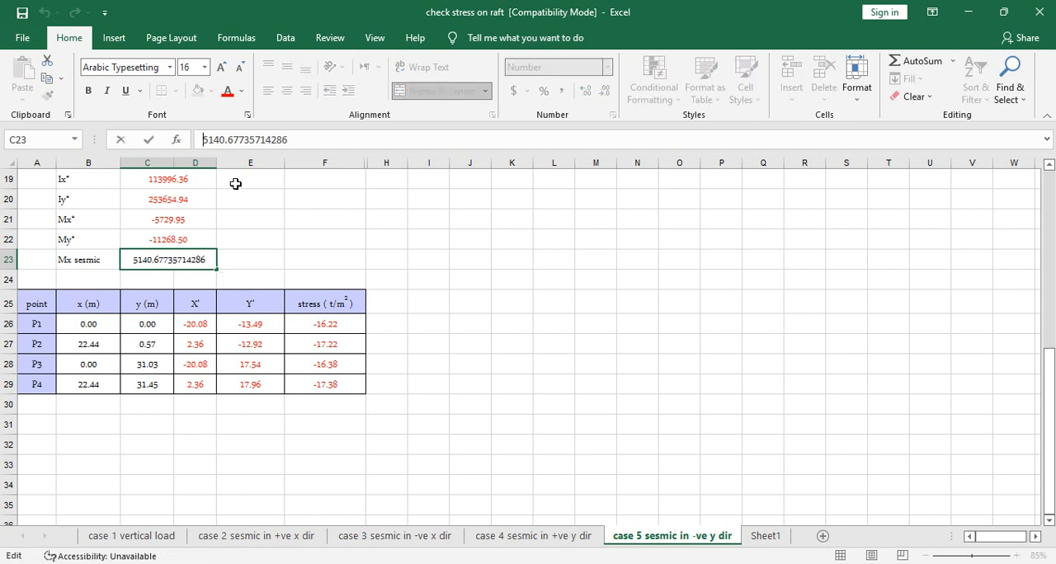
text(=)
key(Return)
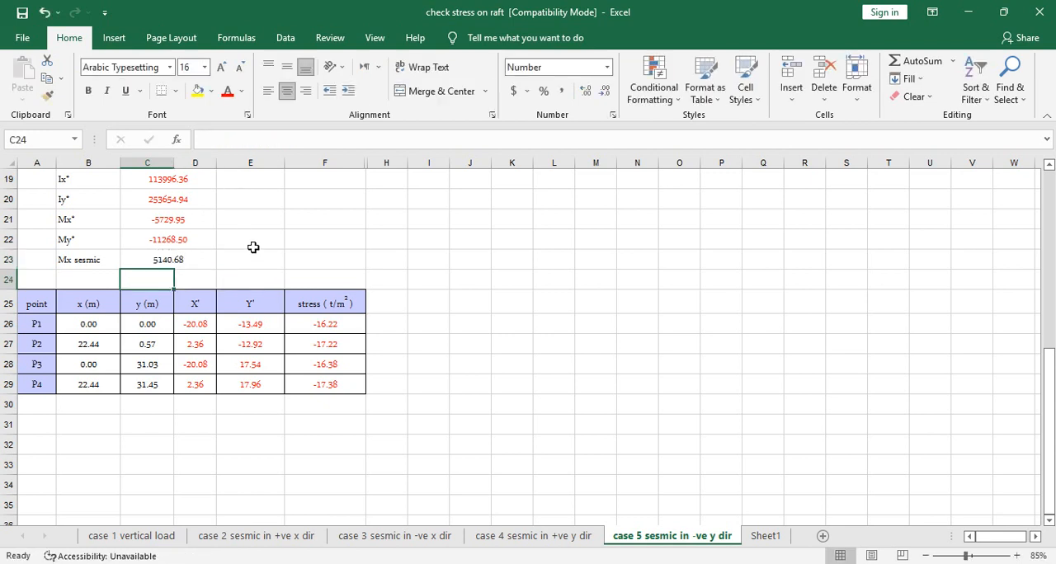
click(470, 324)
drag(338, 320, 340, 379)
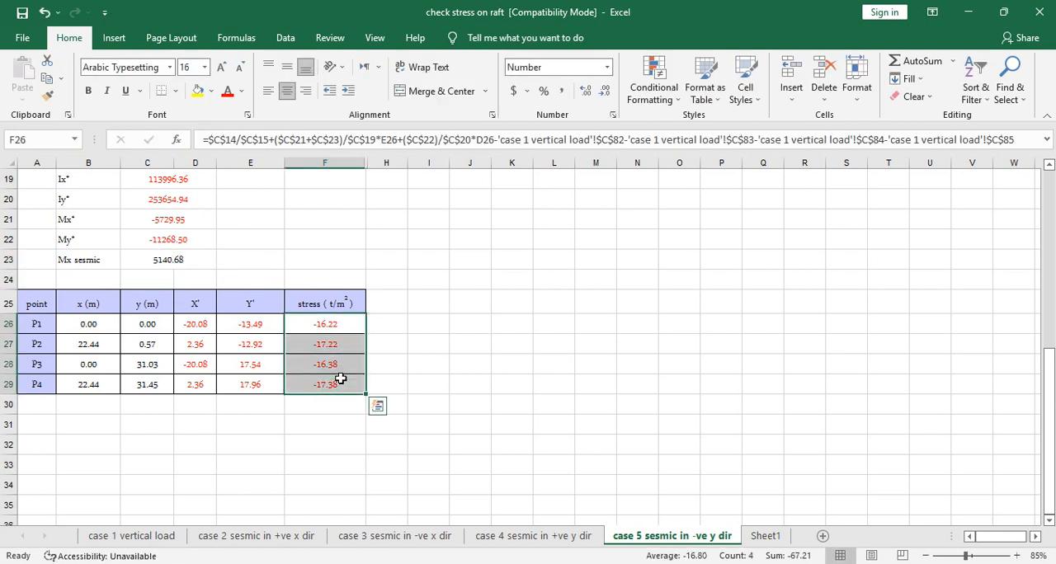
- Review the seismic moments and the P1 to P4 stresses across the vertical and seismic case sheets
click(276, 537)
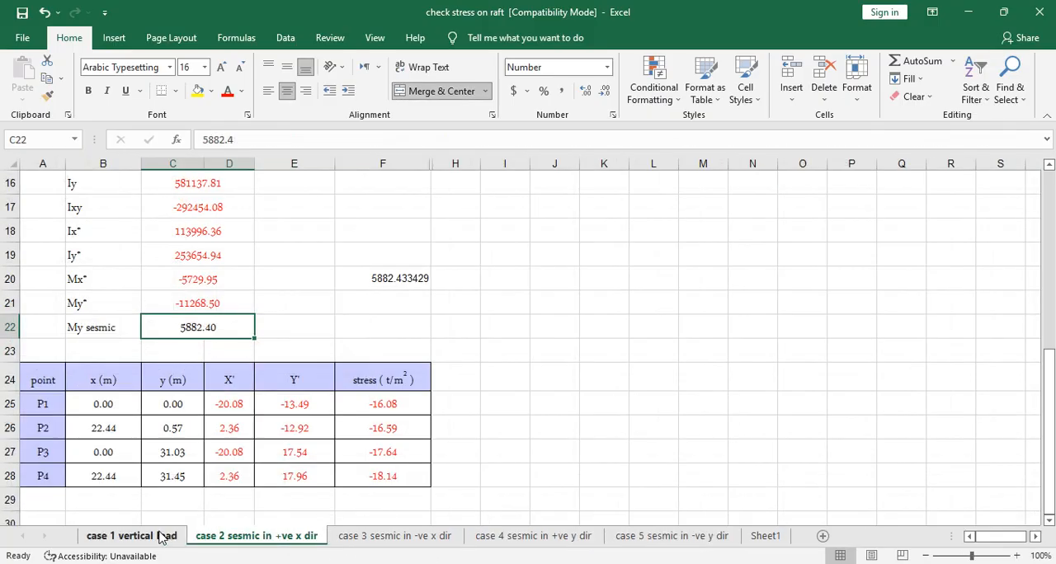
click(162, 537)
click(312, 538)
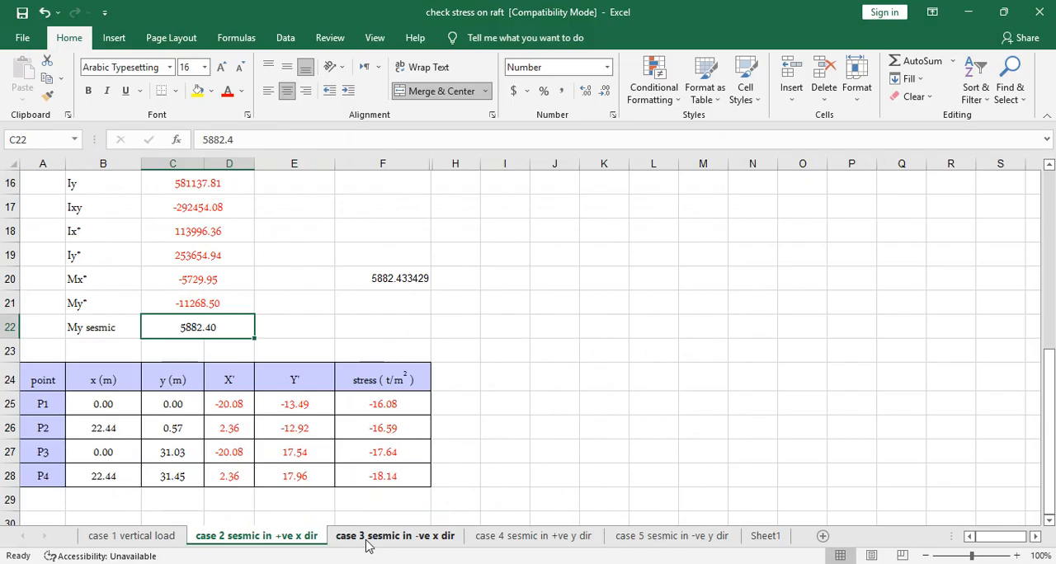
click(369, 540)
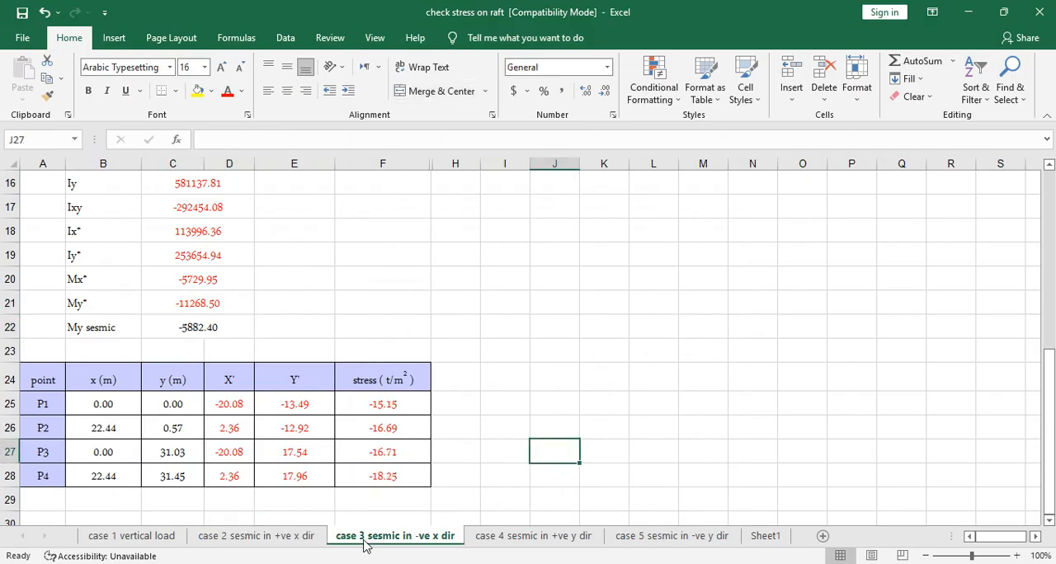
click(275, 538)
click(369, 539)
scroll(392, 474, up, 5)
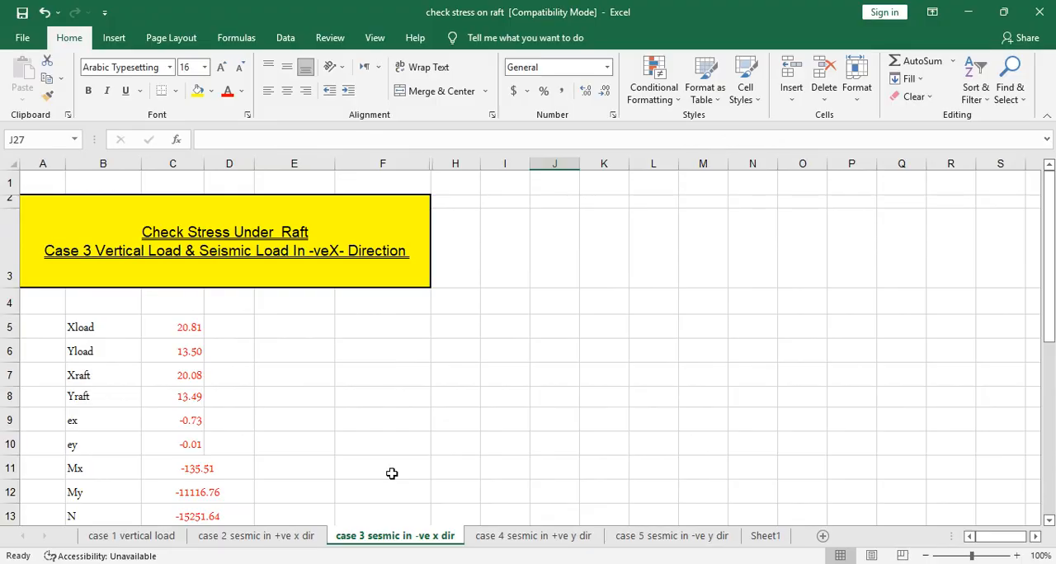
scroll(392, 474, down, 6)
click(510, 537)
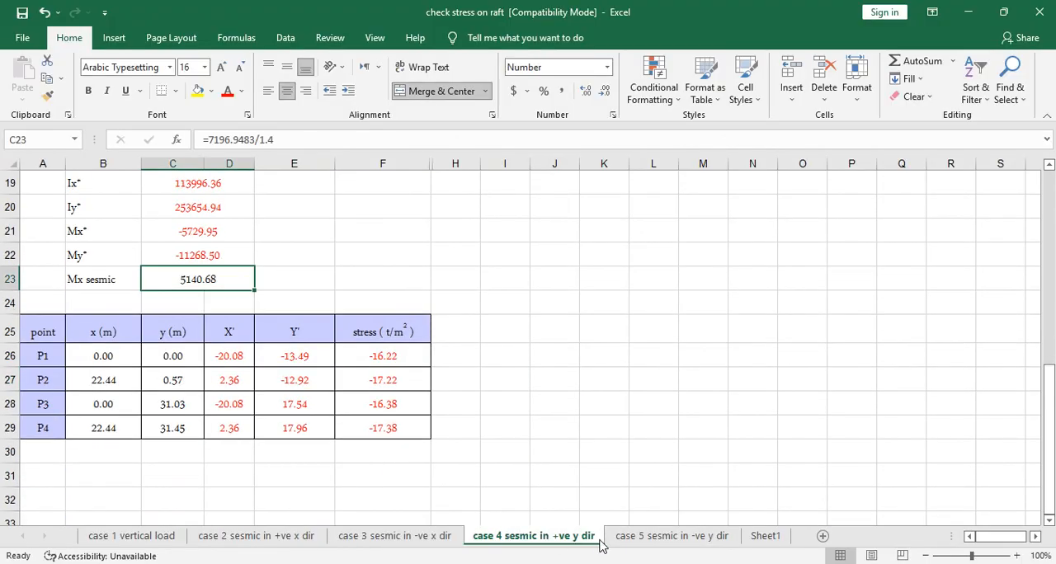
click(681, 537)
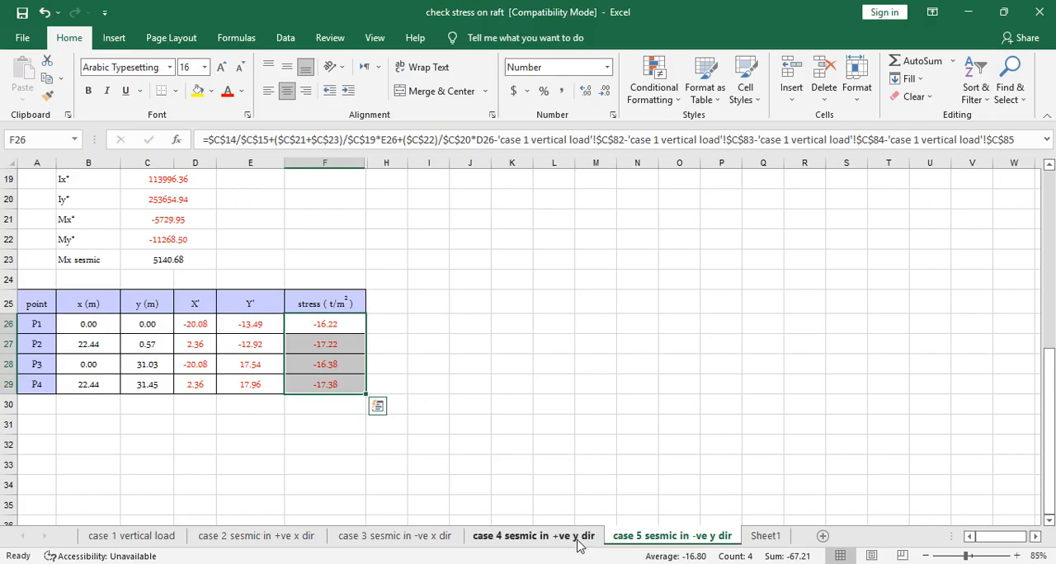
- Review the case 1 vertical load calculations and compare them with the four seismic case sheets
click(165, 537)
scroll(394, 474, up, 3)
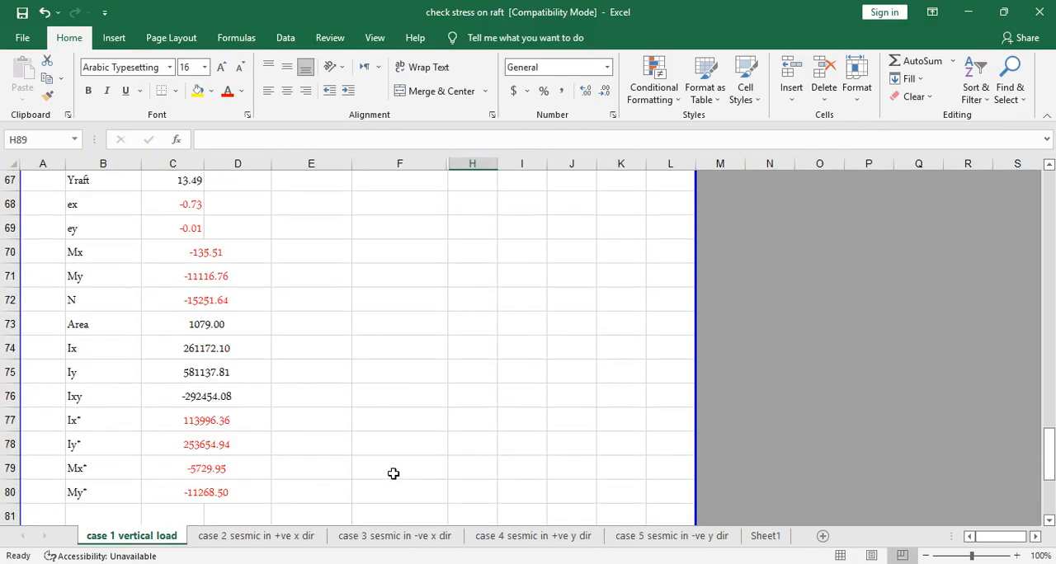
scroll(393, 473, up, 4)
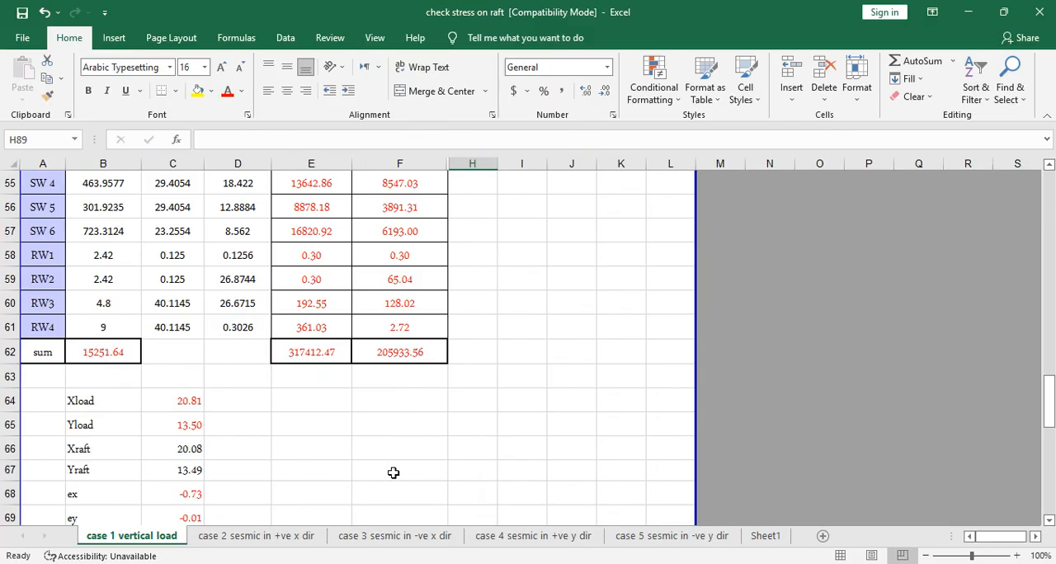
scroll(393, 472, down, 7)
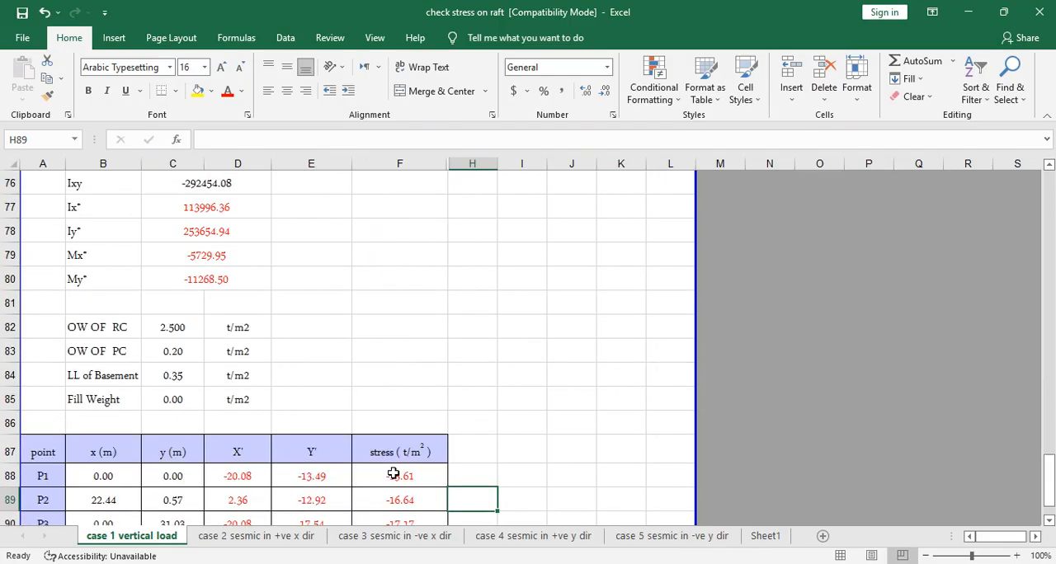
scroll(419, 437, down, 2)
scroll(419, 437, up, 12)
scroll(419, 438, up, 15)
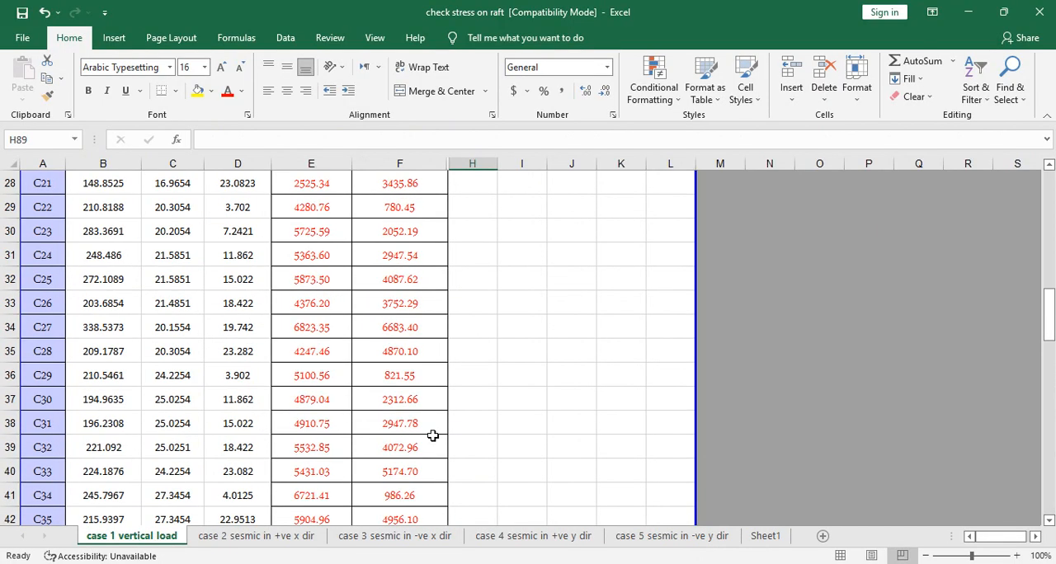
click(293, 538)
click(392, 536)
click(530, 535)
click(657, 534)
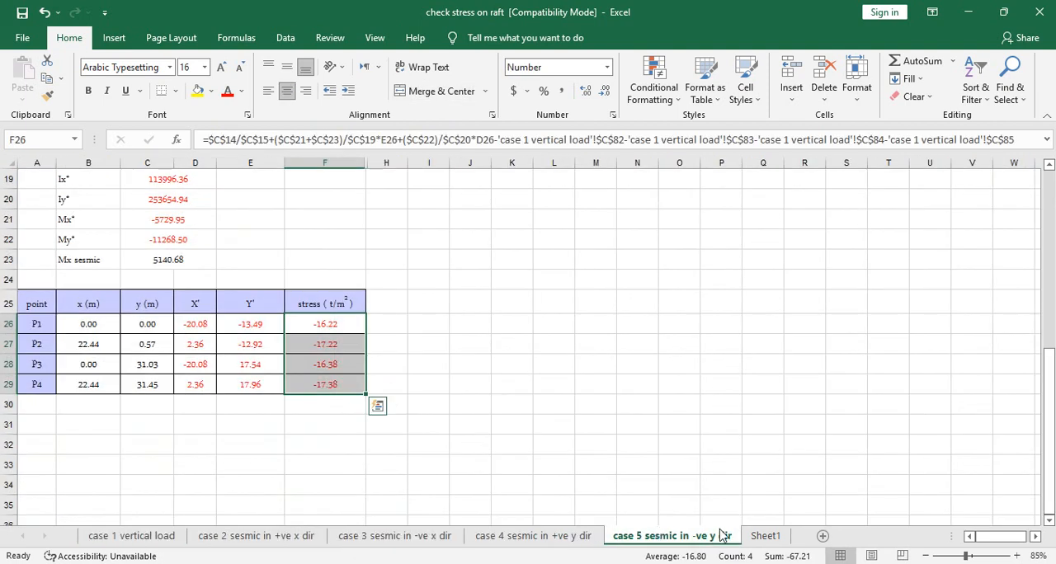
- Go over the case 1 vertical load sheet down to its own-weight inputs and save the workbook
click(116, 537)
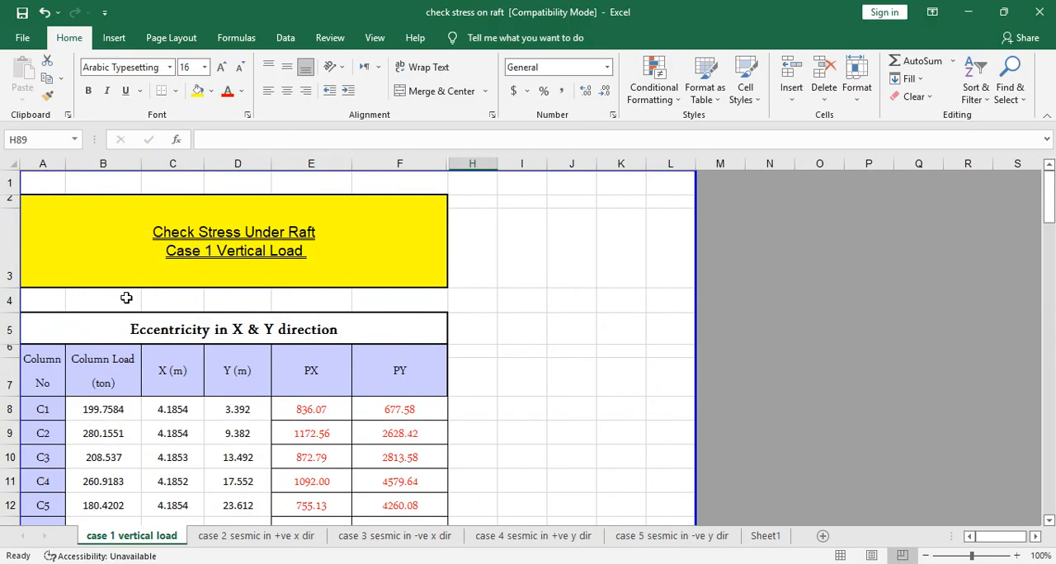
click(672, 381)
scroll(534, 420, down, 4)
scroll(533, 419, down, 15)
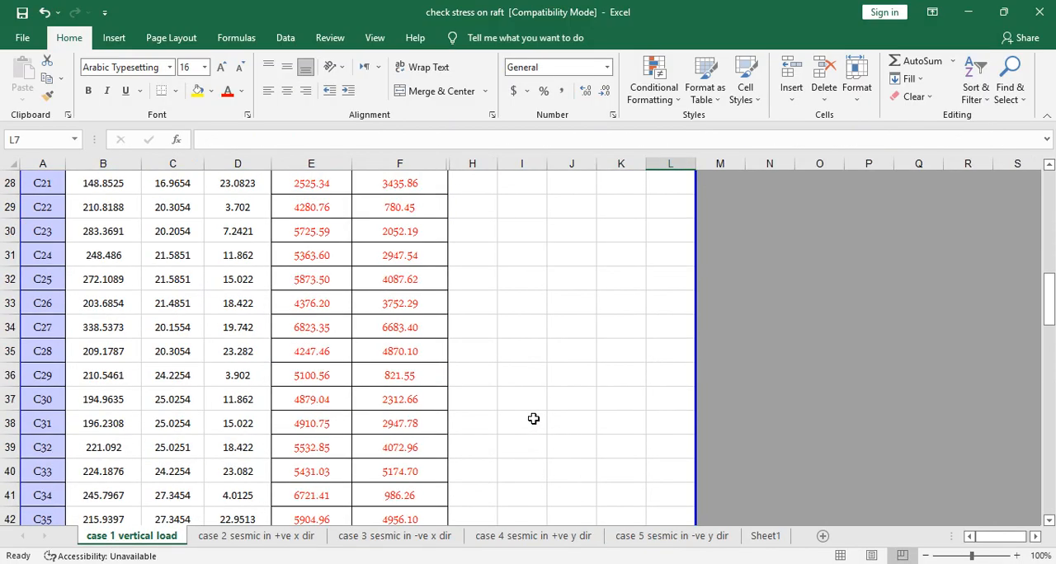
scroll(534, 419, down, 4)
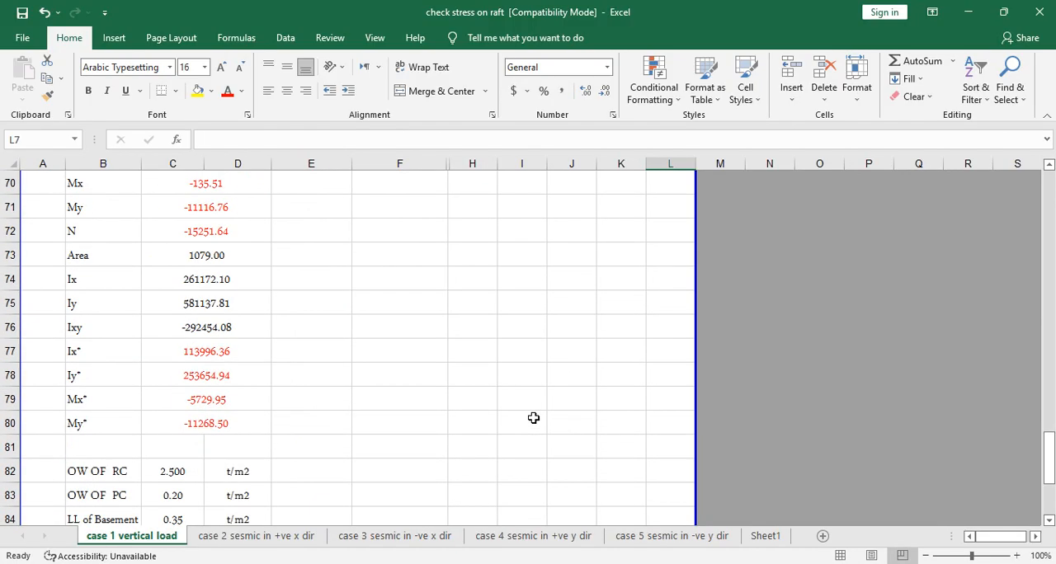
scroll(437, 426, down, 1)
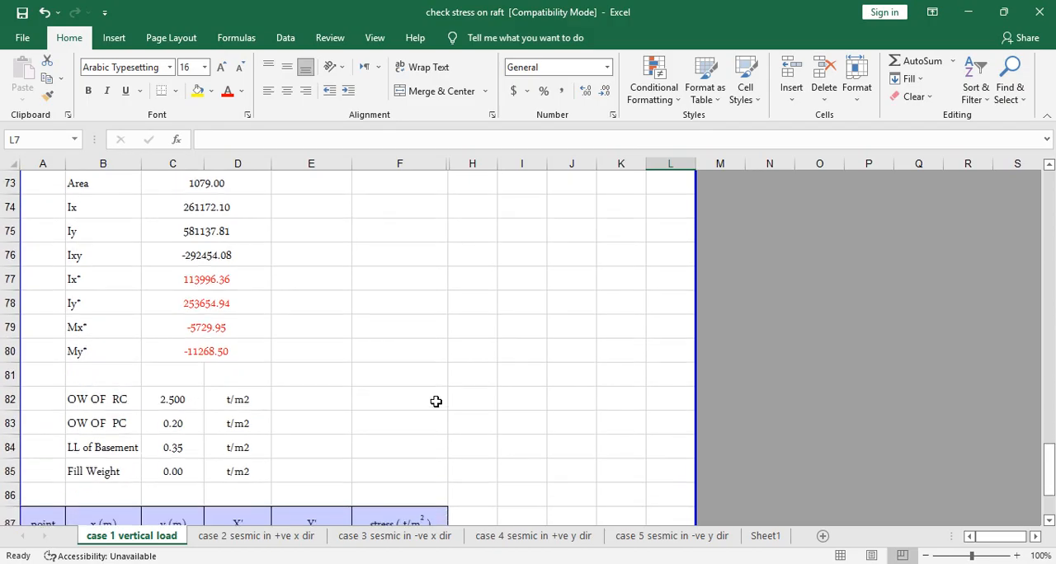
click(22, 37)
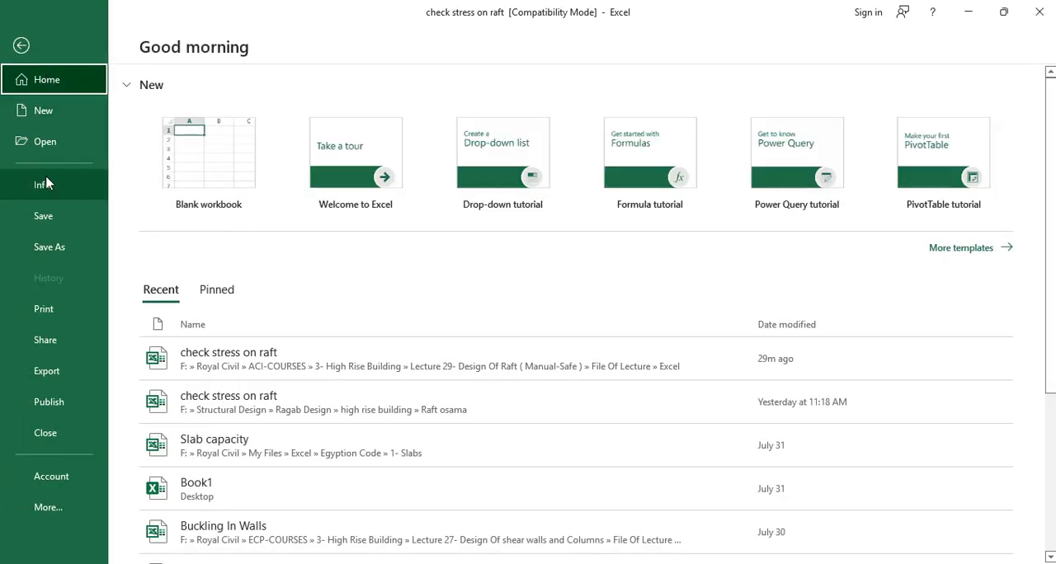
click(42, 221)
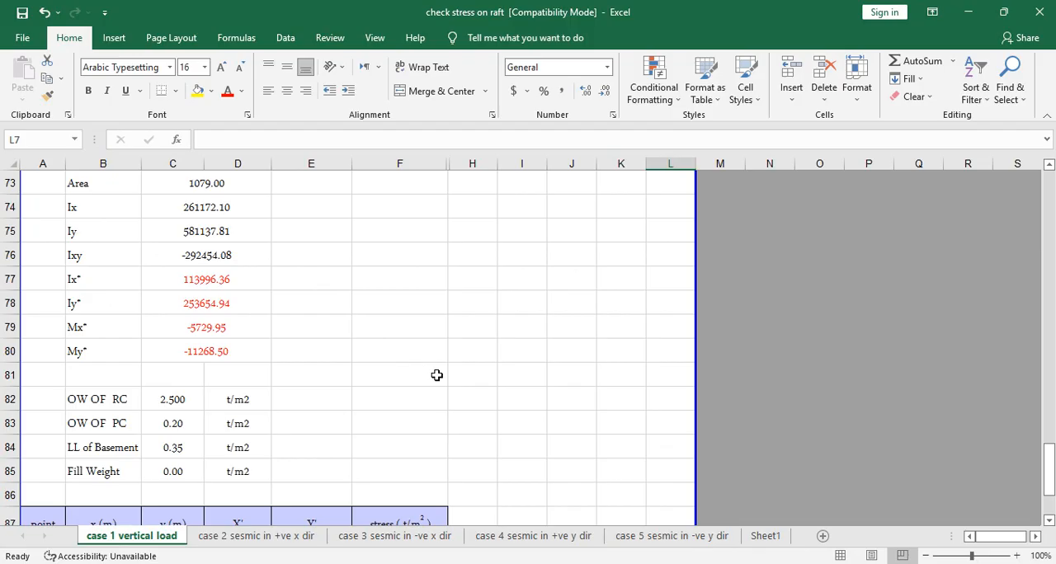
- Examine the case 1 sheet from the column loads through the raft properties to the P1 to P4 stress table
scroll(306, 380, up, 14)
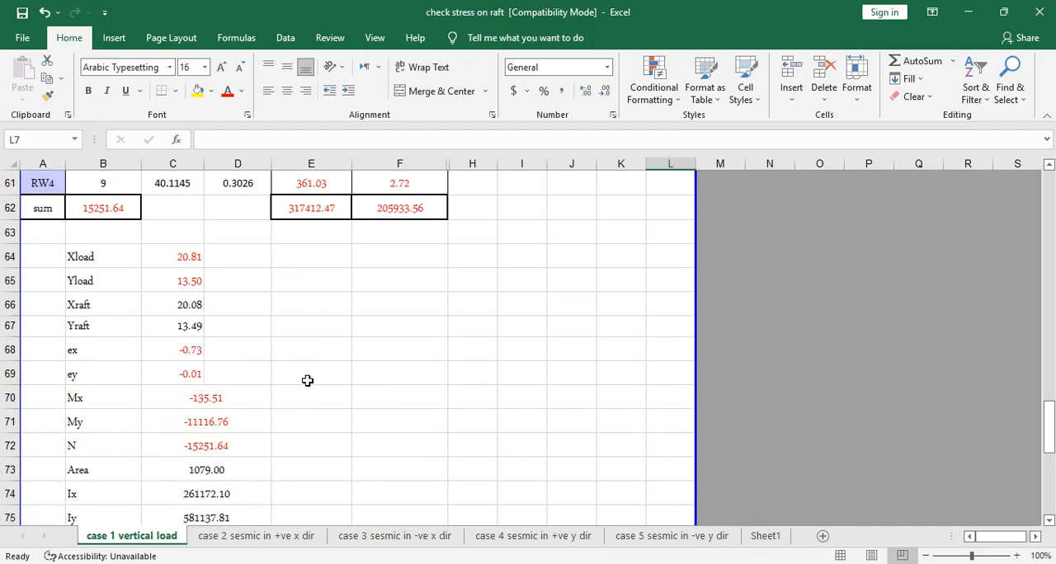
scroll(258, 385, up, 10)
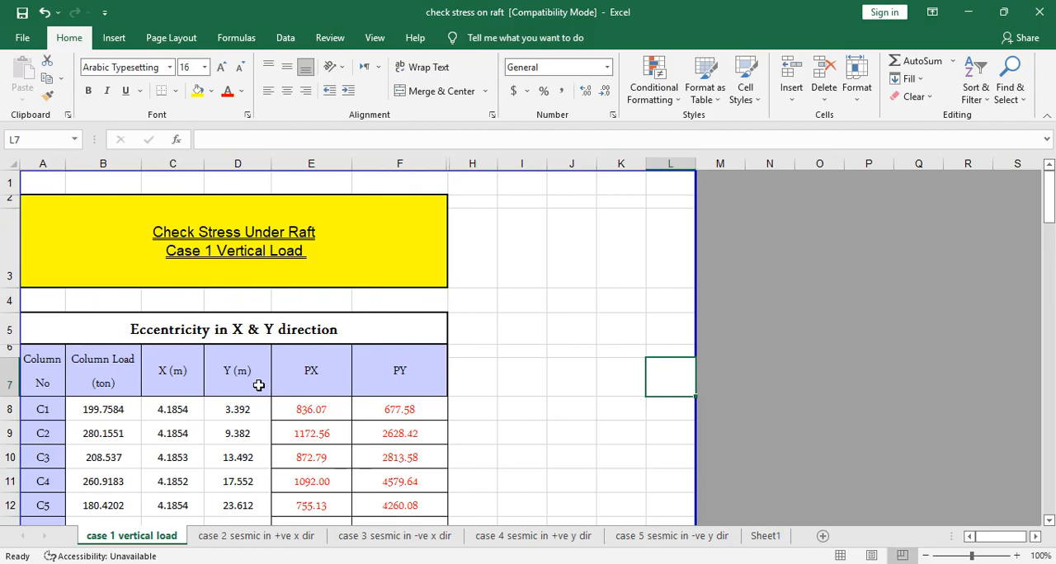
scroll(98, 366, down, 2)
scroll(97, 365, down, 20)
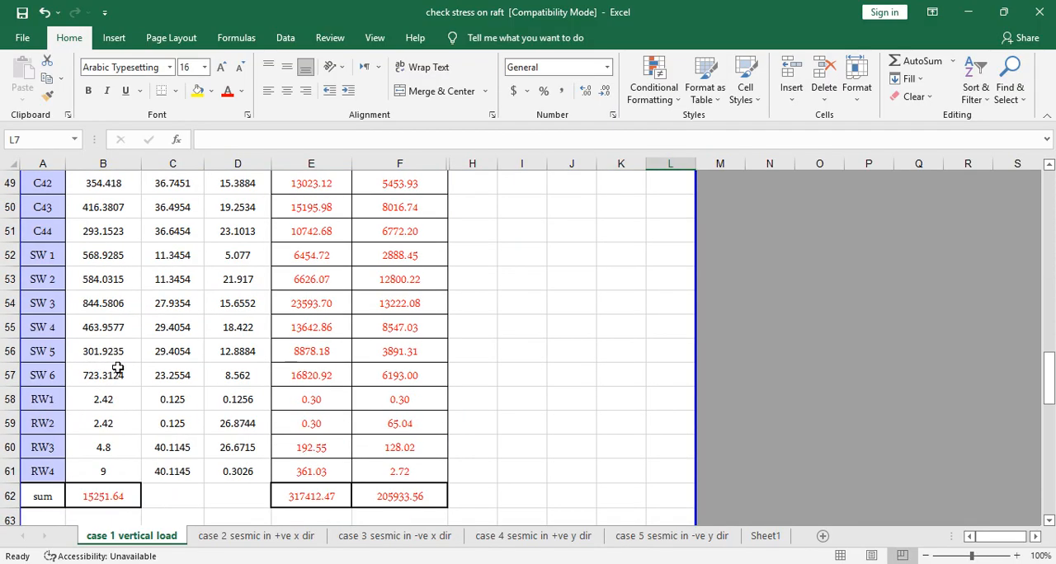
scroll(250, 398, down, 5)
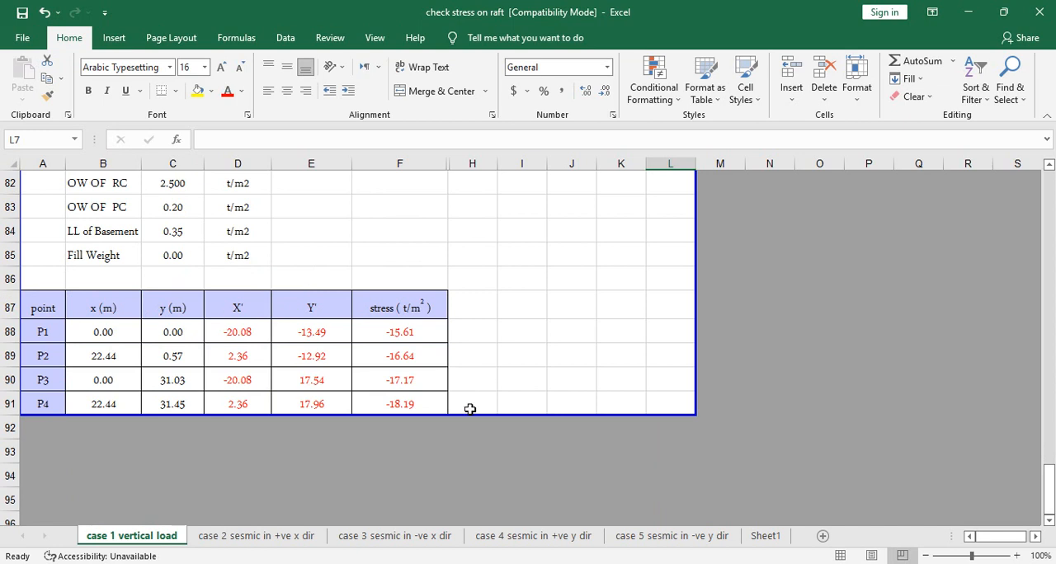
click(115, 383)
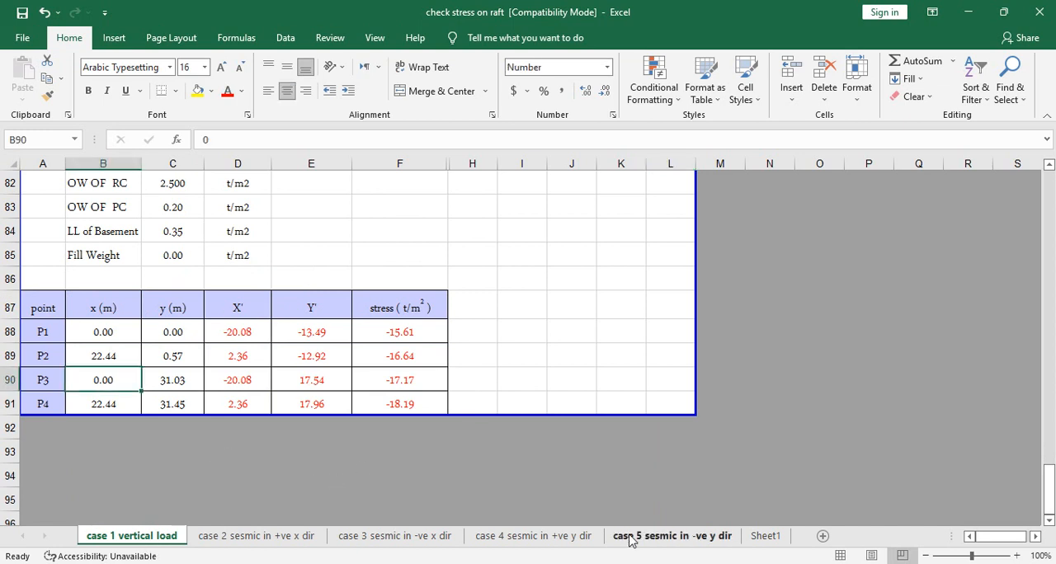
scroll(667, 403, up, 4)
scroll(581, 397, down, 4)
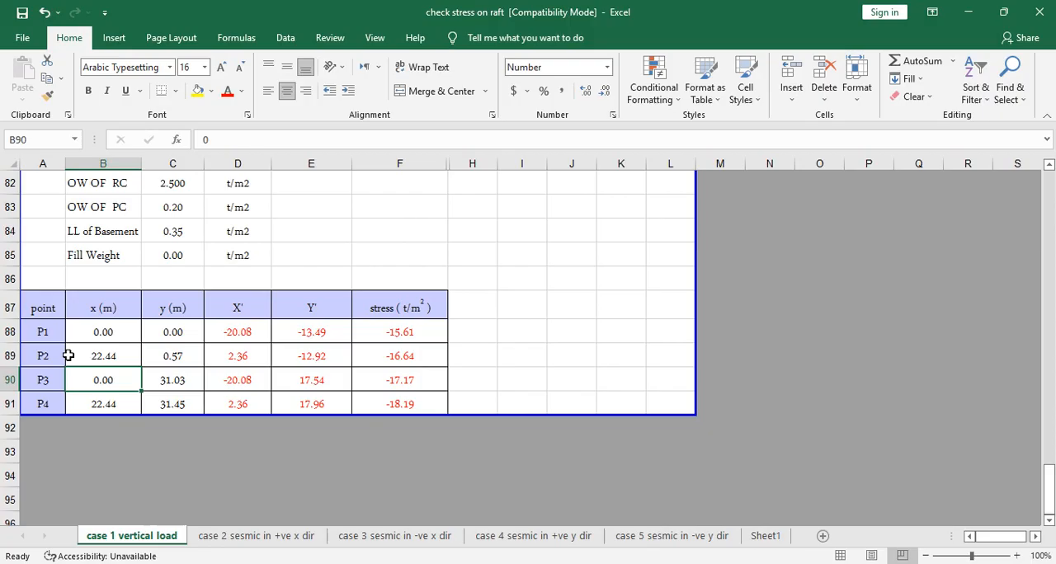
- Check the P1 coordinates on the case 1 sheet against the raft's lower-left corner in the AutoCAD Tower Project drawing
drag(91, 331, 176, 401)
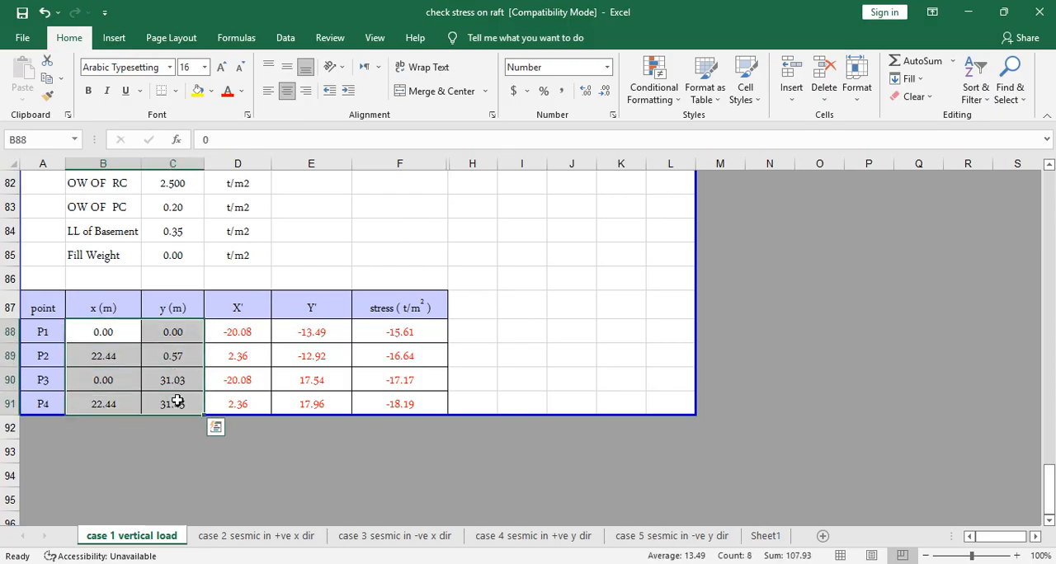
click(684, 390)
drag(112, 331, 172, 405)
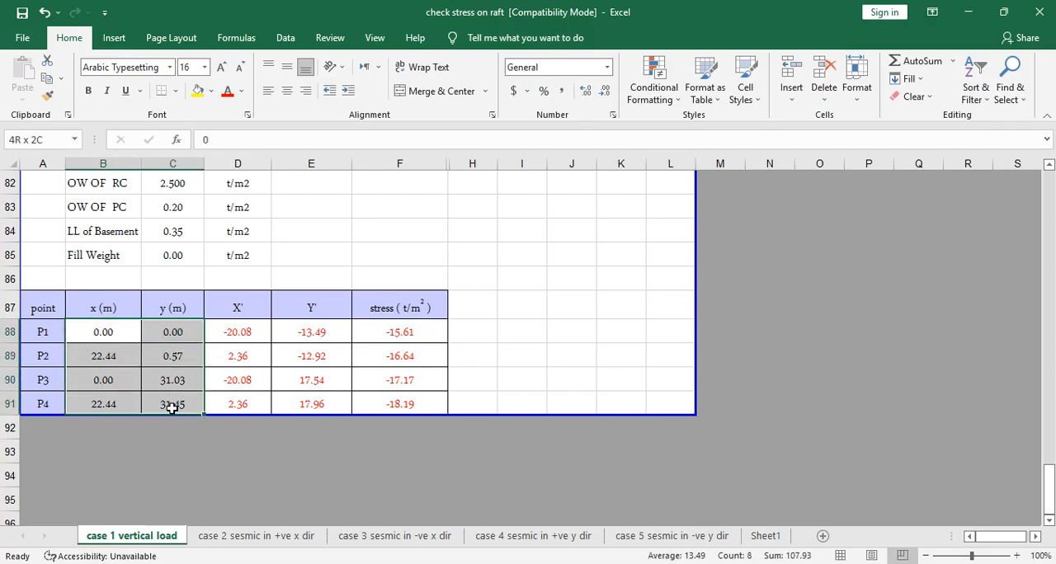
click(275, 470)
drag(106, 333, 174, 404)
click(452, 563)
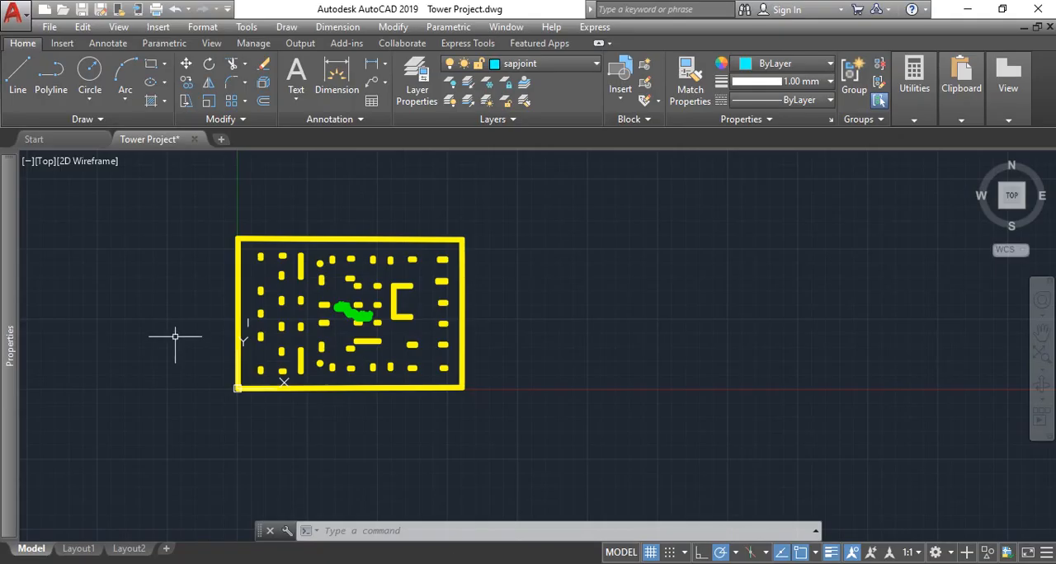
scroll(175, 336, up, 5)
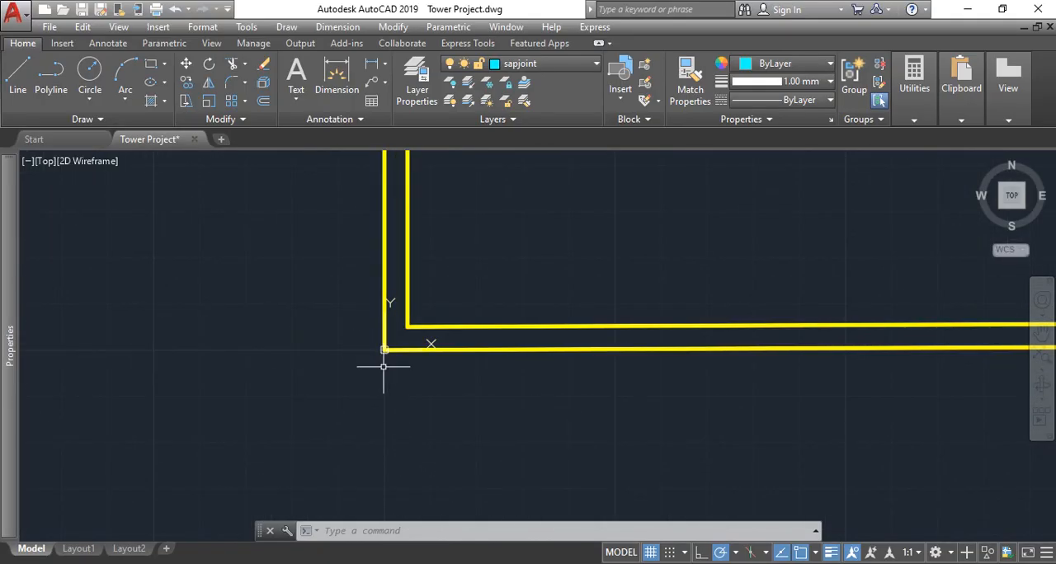
click(462, 563)
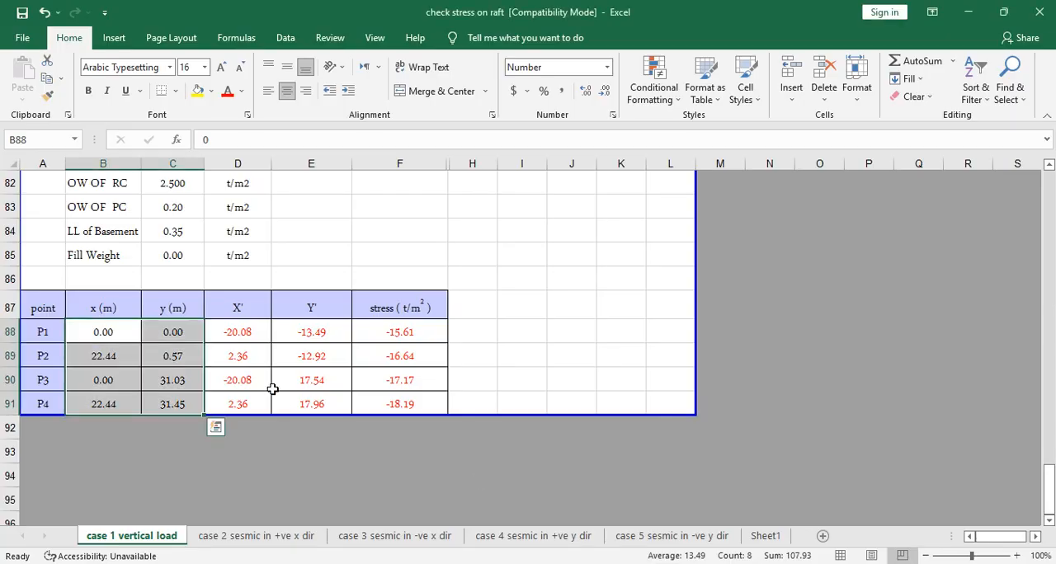
click(106, 329)
click(178, 328)
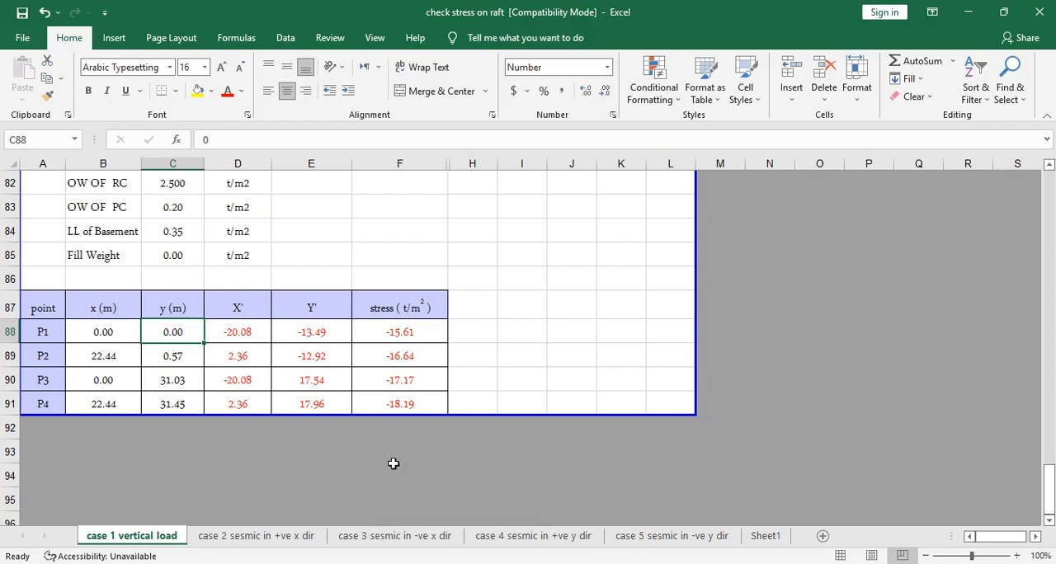
- Locate the raft's lower-right corner in the AutoCAD drawing to check the coordinates of point P2
click(166, 358)
key(alt+Tab)
scroll(413, 280, down, 8)
scroll(801, 301, up, 5)
drag(518, 255, 568, 306)
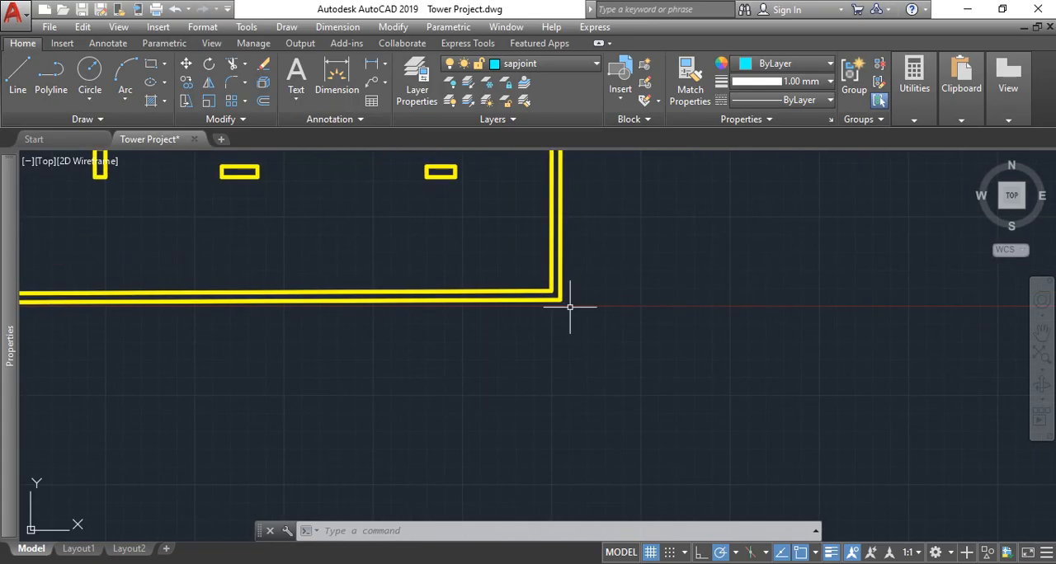
scroll(568, 306, up, 4)
scroll(560, 285, down, 8)
drag(405, 304, 519, 365)
- Measure the horizontal distance between the raft's lower-left and lower-right outer corners with a linear dimension, without placing it
click(368, 66)
scroll(148, 345, up, 9)
mouse_move(84, 348)
mouse_down()
mouse_move(207, 352)
mouse_move(435, 336)
mouse_up()
scroll(435, 336, down, 2)
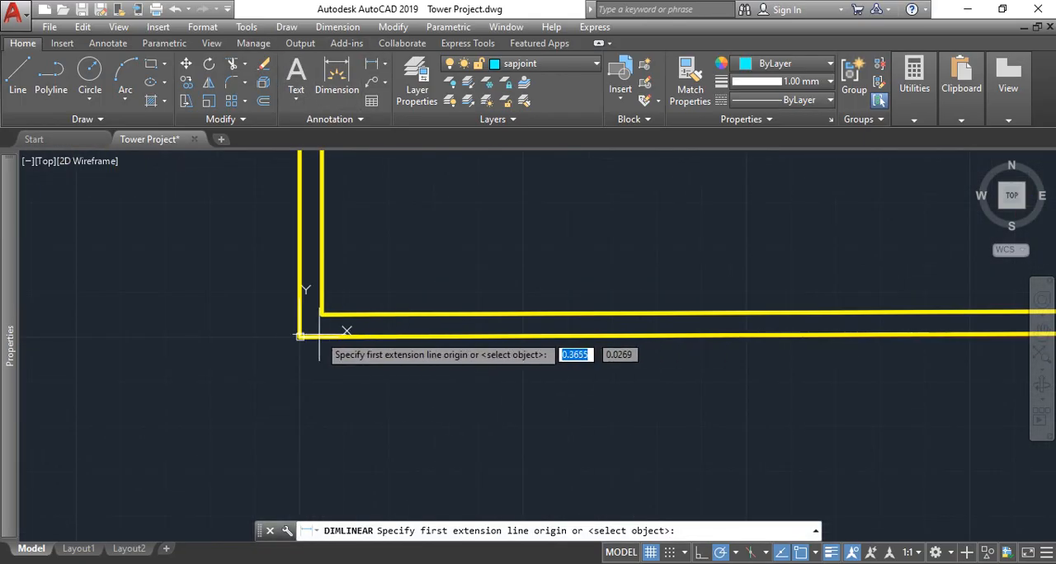
click(300, 336)
scroll(224, 345, down, 8)
scroll(788, 342, up, 5)
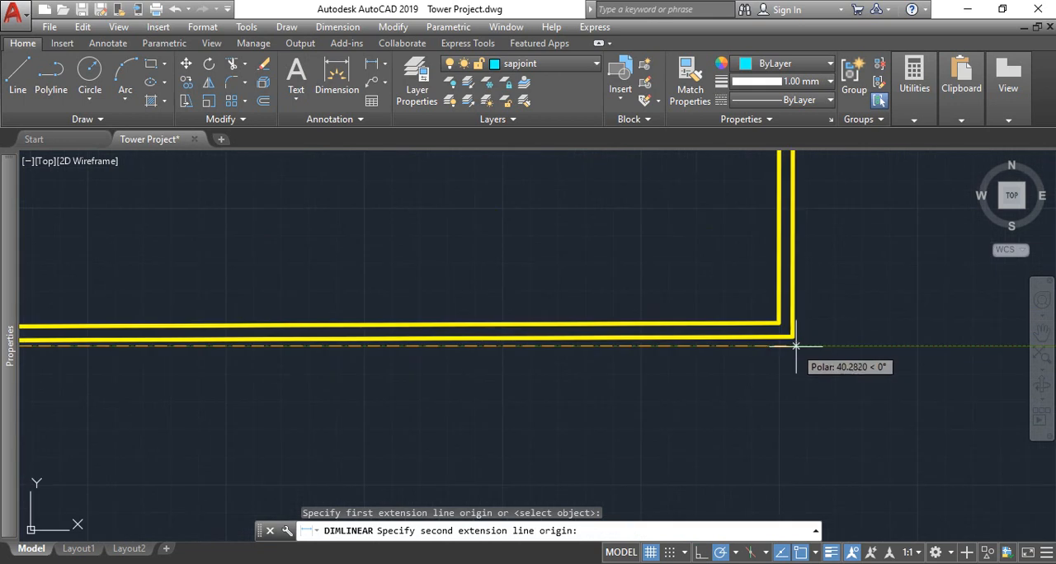
click(793, 336)
scroll(710, 346, down, 5)
scroll(536, 343, up, 6)
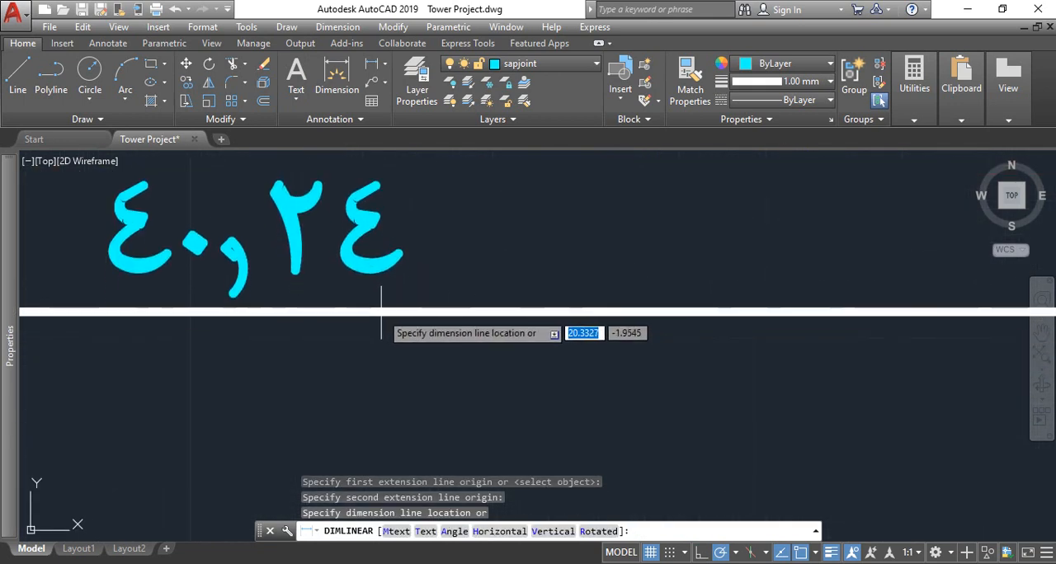
key(Escape)
- Back in the case 1 Excel sheet, set P2's x coordinate to 40.24 and start its y coordinate with 0
key(alt+Tab)
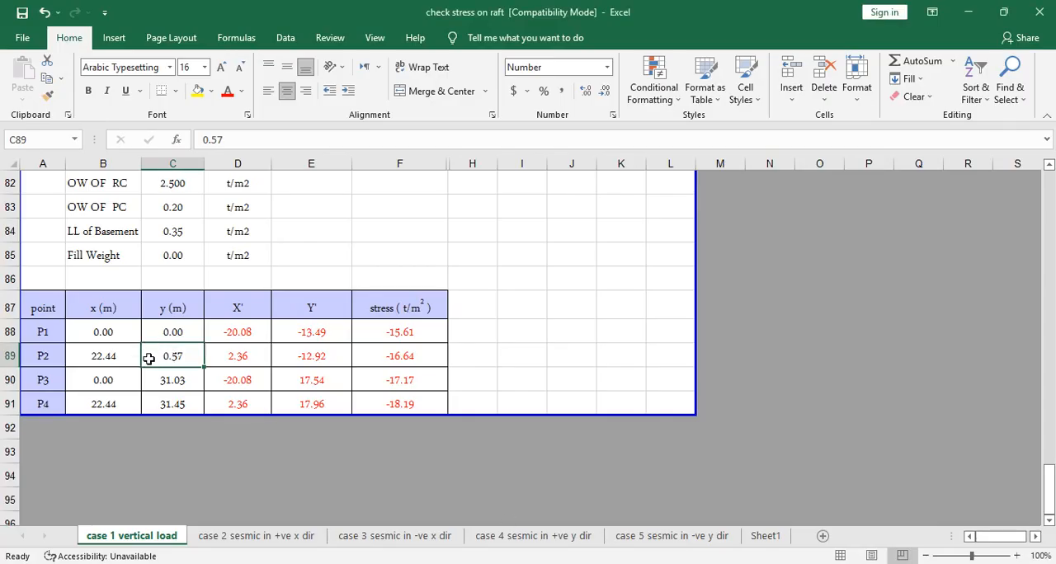
click(116, 357)
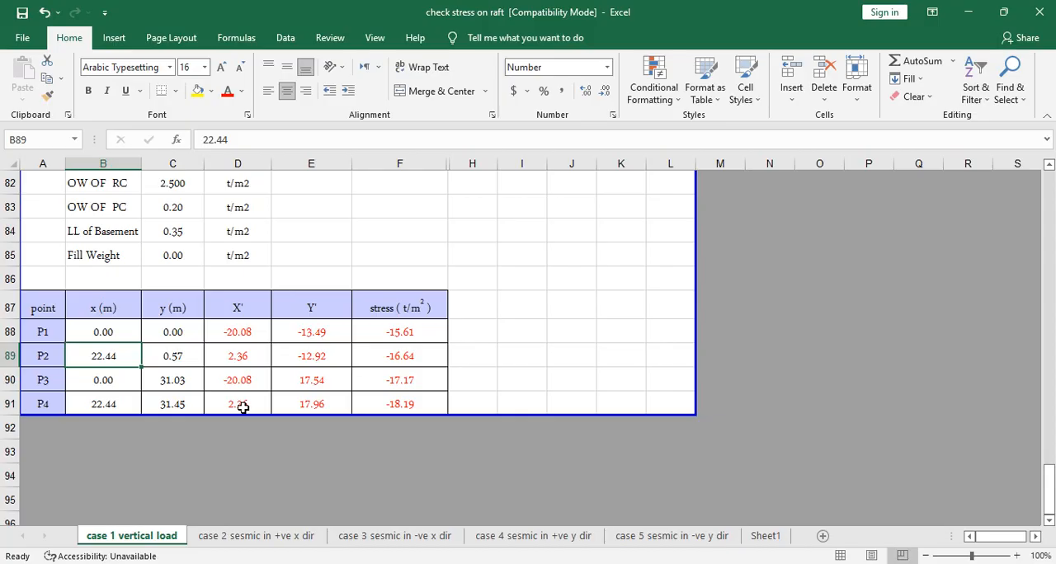
text(40.24)
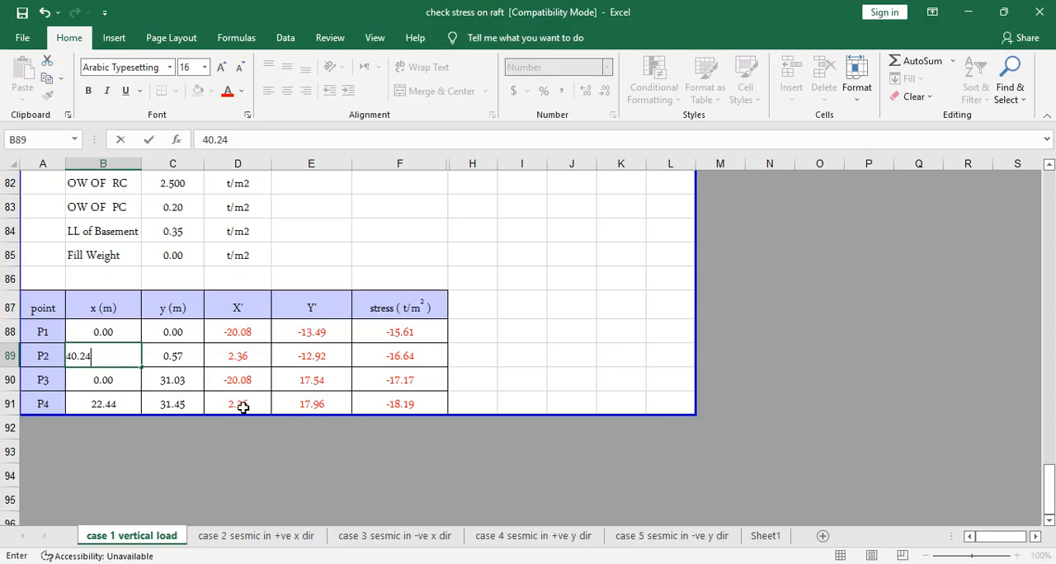
click(176, 360)
text(0)
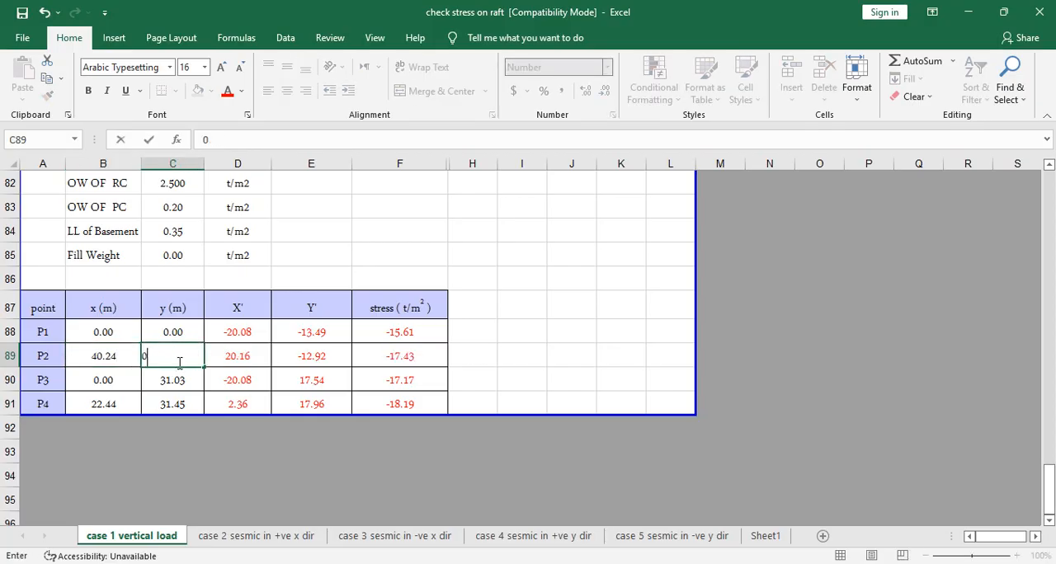
- In the AutoCAD drawing, measure the vertical offset between the raft's lower-left and lower-right outer corners with a linear dimension, without placing it
key(alt+Tab)
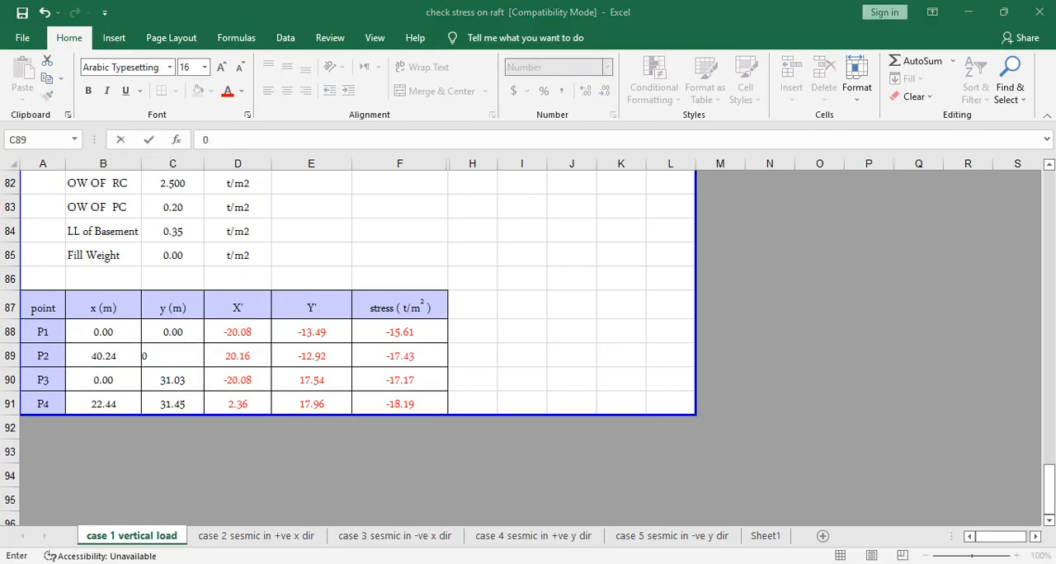
scroll(483, 345, down, 5)
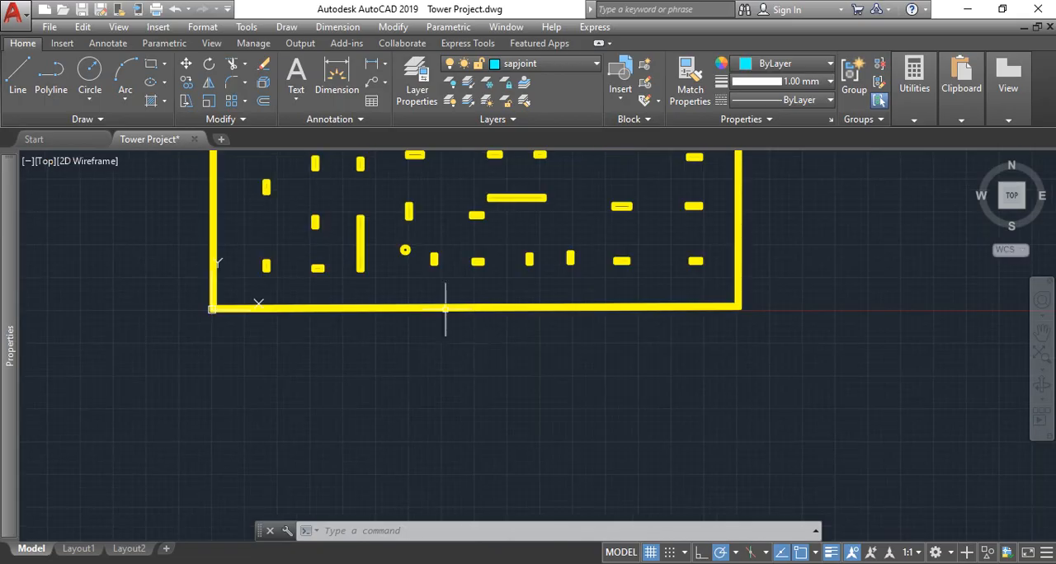
click(364, 66)
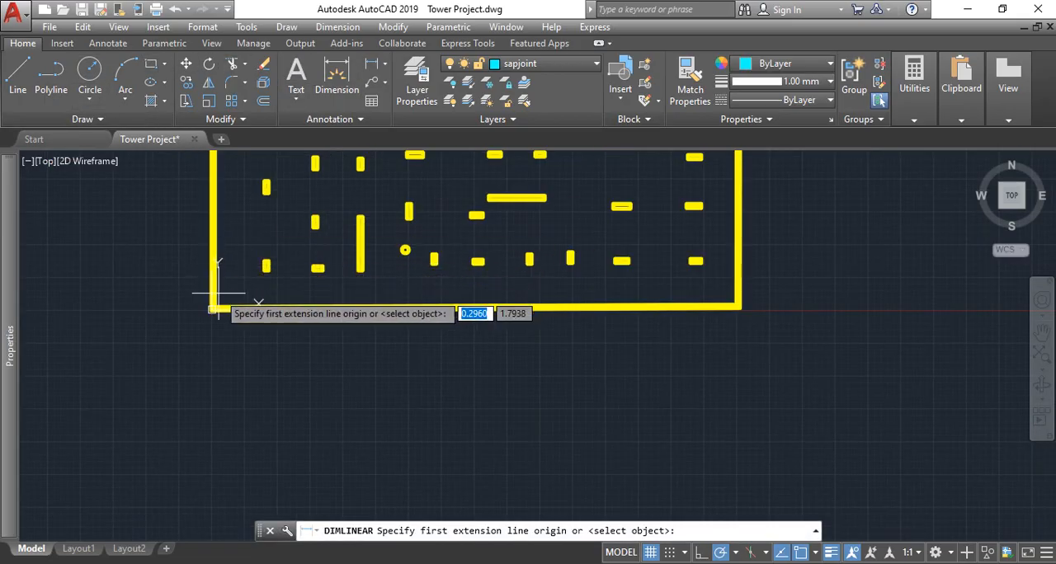
scroll(217, 302, up, 5)
scroll(322, 210, up, 2)
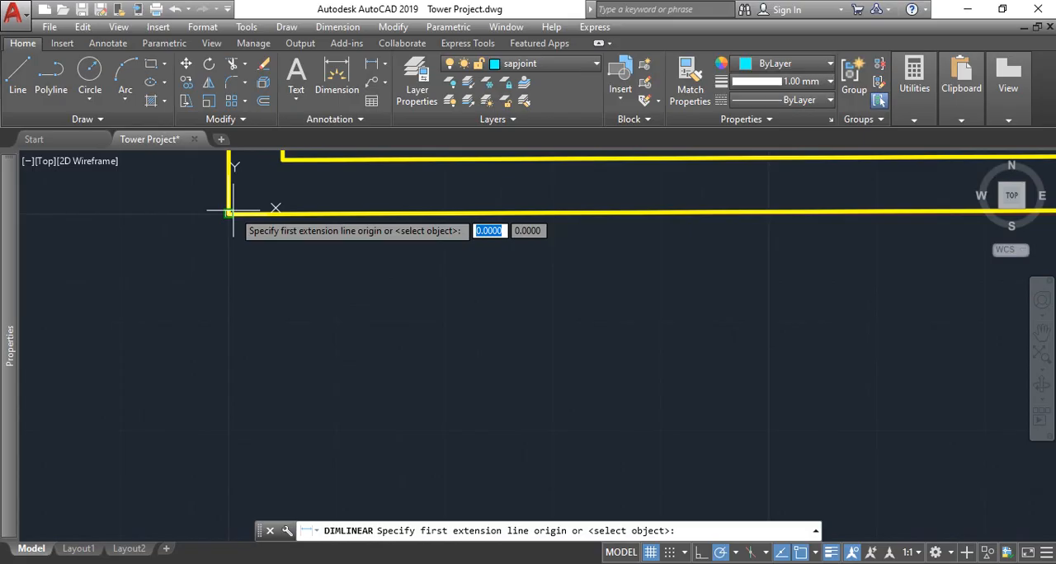
click(230, 212)
scroll(231, 212, down, 3)
scroll(719, 302, up, 4)
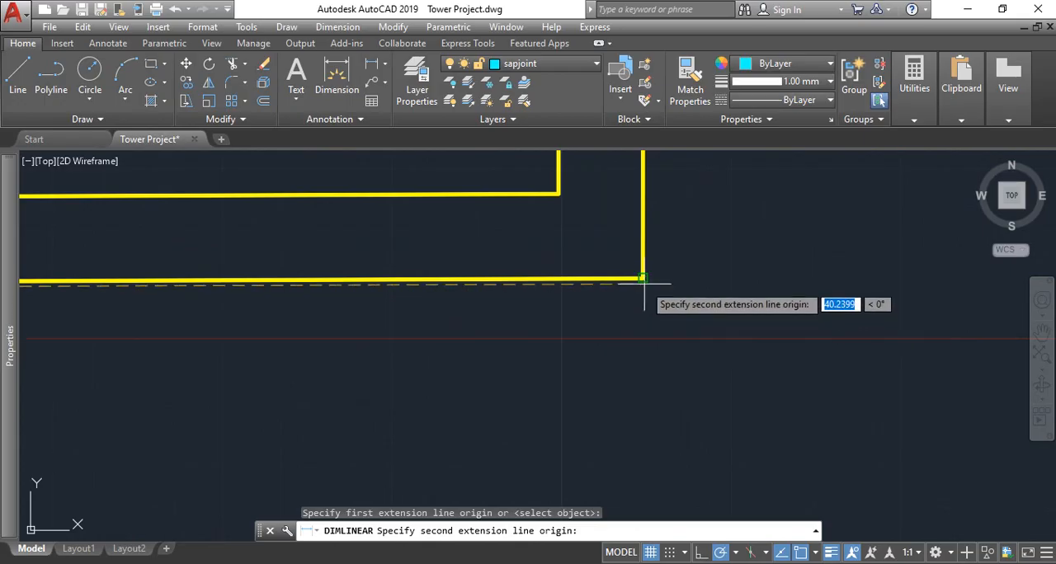
click(644, 279)
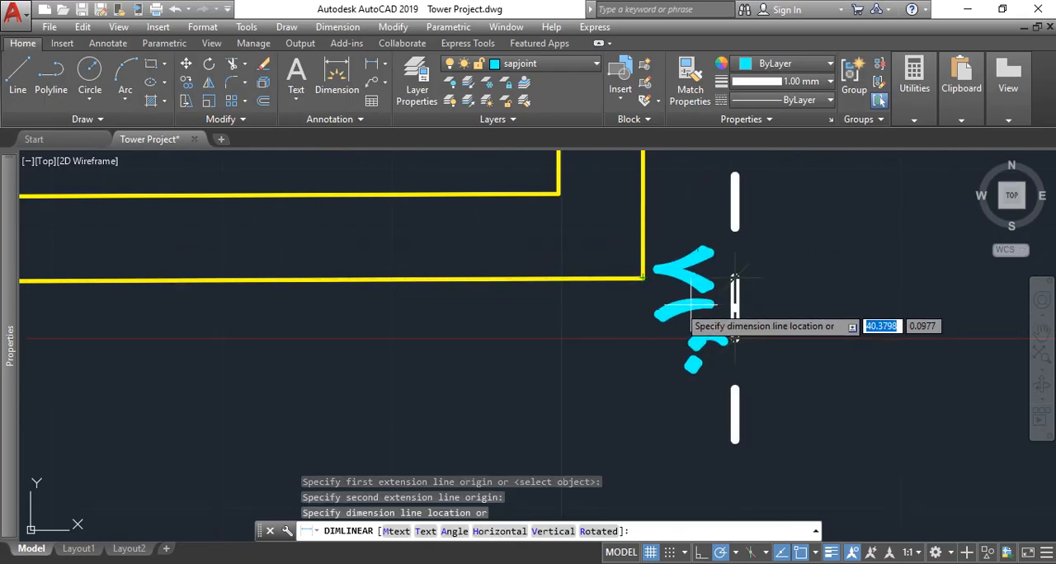
scroll(735, 306, down, 5)
key(Escape)
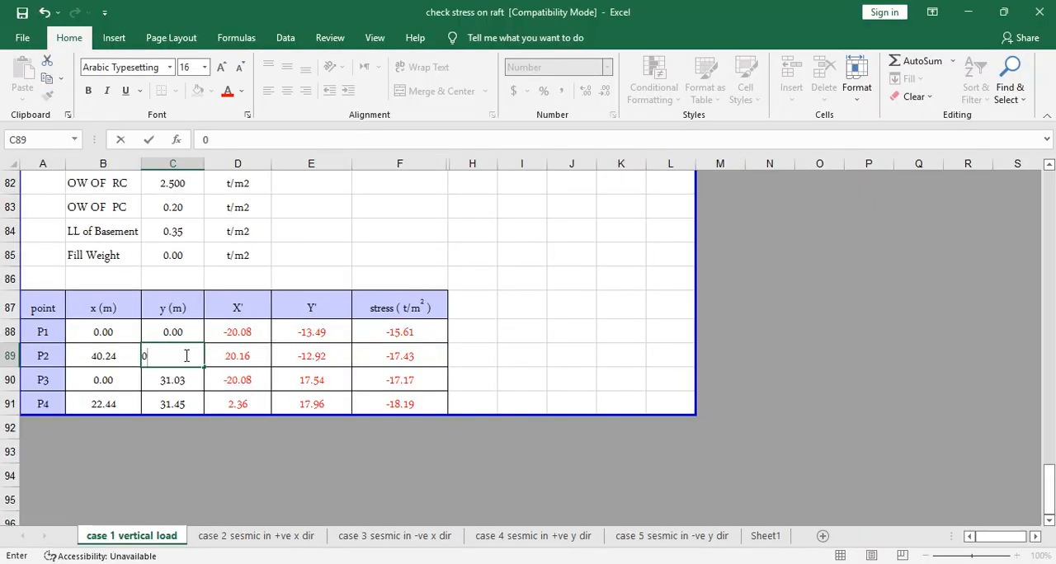
- Set P2's y coordinate to 0.18 on the case 1 Excel sheet, and check the p1 to p4 corner order on the PowerPoint slide
click(466, 325)
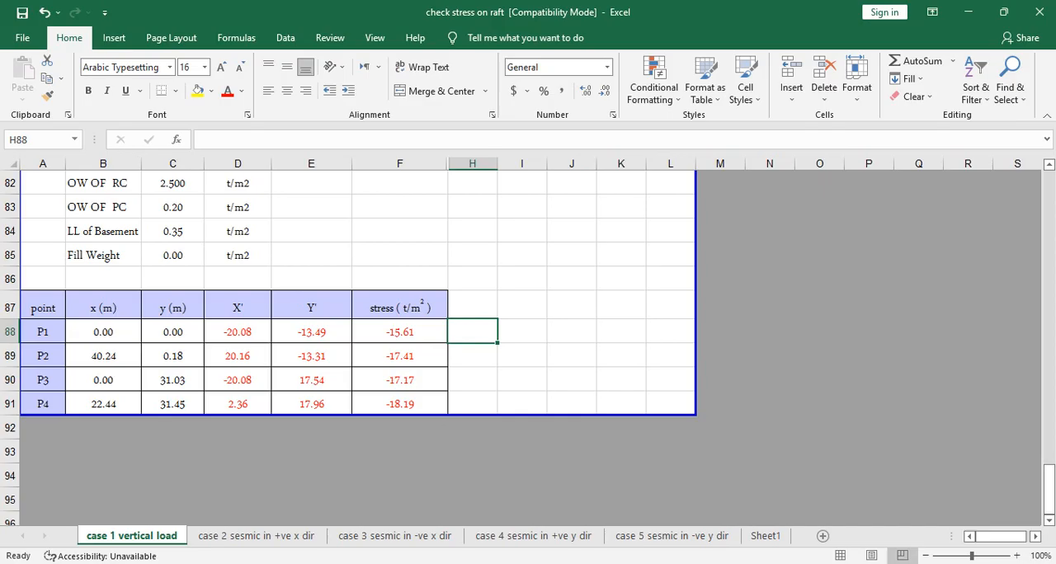
key(alt+Tab)
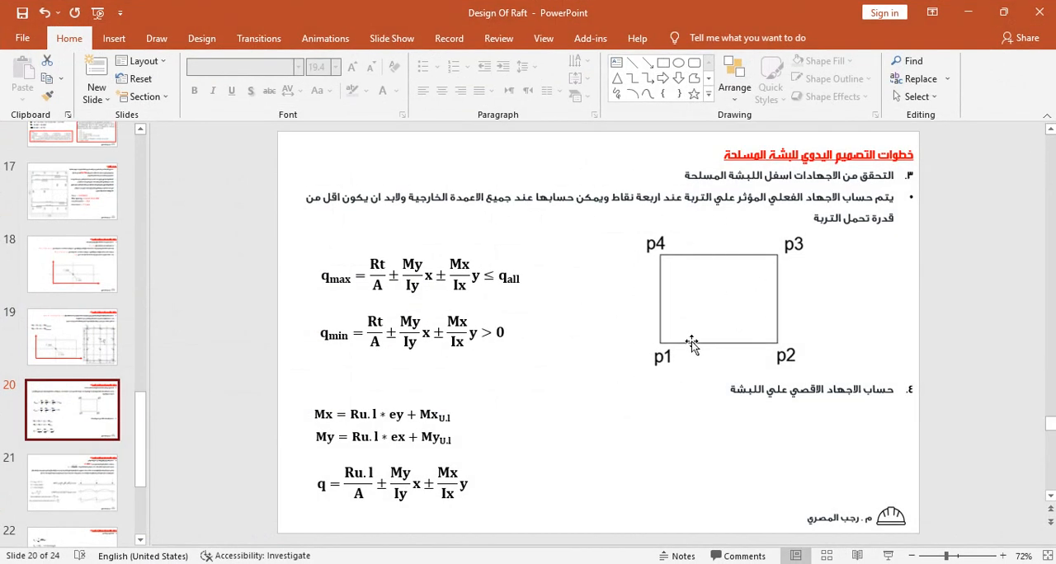
click(968, 12)
- Recheck in AutoCAD the horizontal width between the raft's lower outer corners with a linear dimension, without placing it
mouse_move(453, 563)
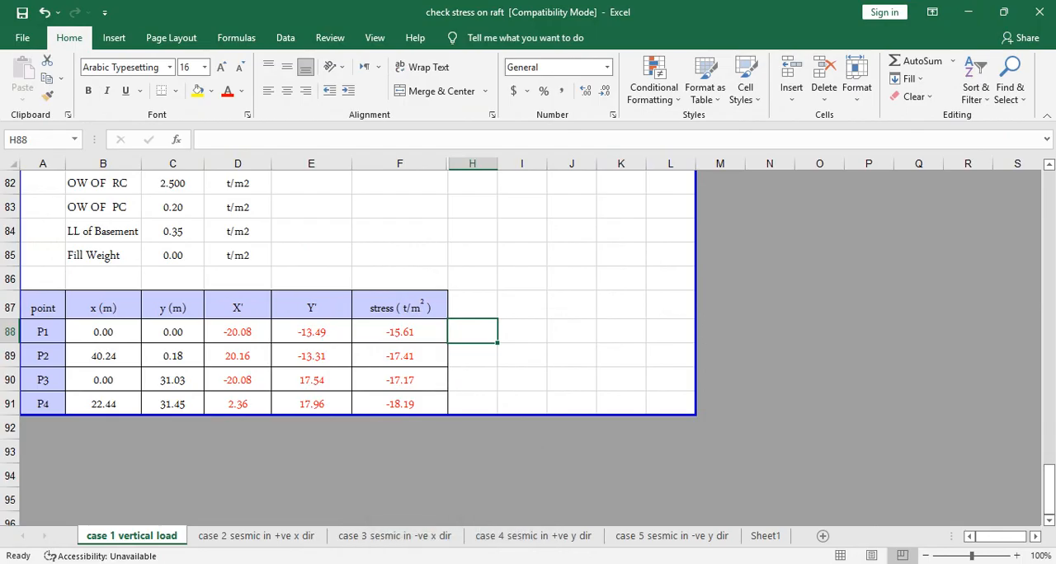
click(453, 563)
scroll(586, 327, down, 9)
scroll(586, 189, up, 7)
scroll(698, 223, down, 2)
scroll(698, 226, up, 2)
scroll(698, 226, down, 2)
click(372, 64)
scroll(387, 237, down, 6)
scroll(303, 332, up, 5)
click(136, 436)
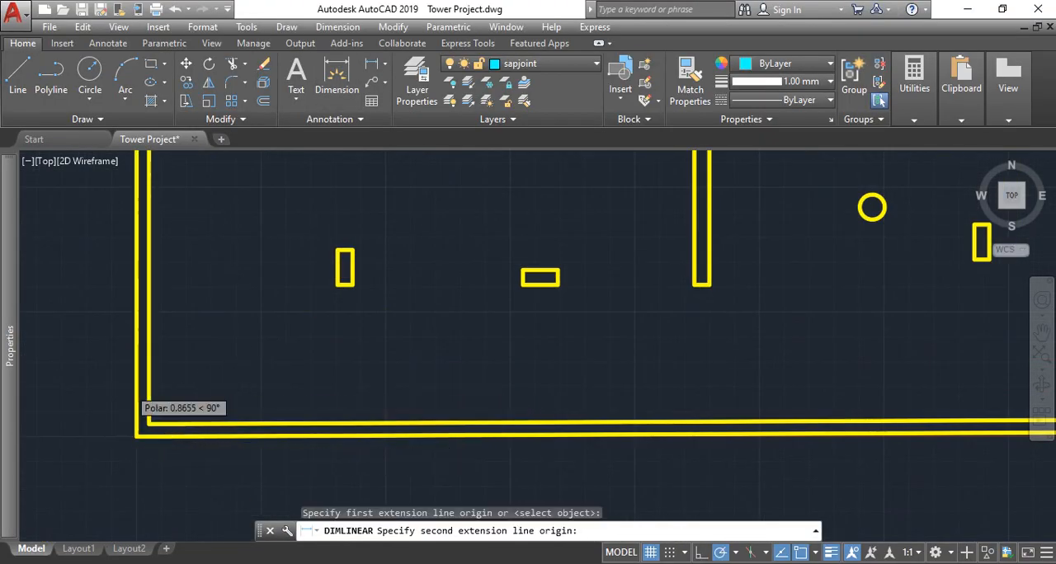
scroll(137, 417, down, 4)
scroll(915, 392, up, 5)
click(949, 425)
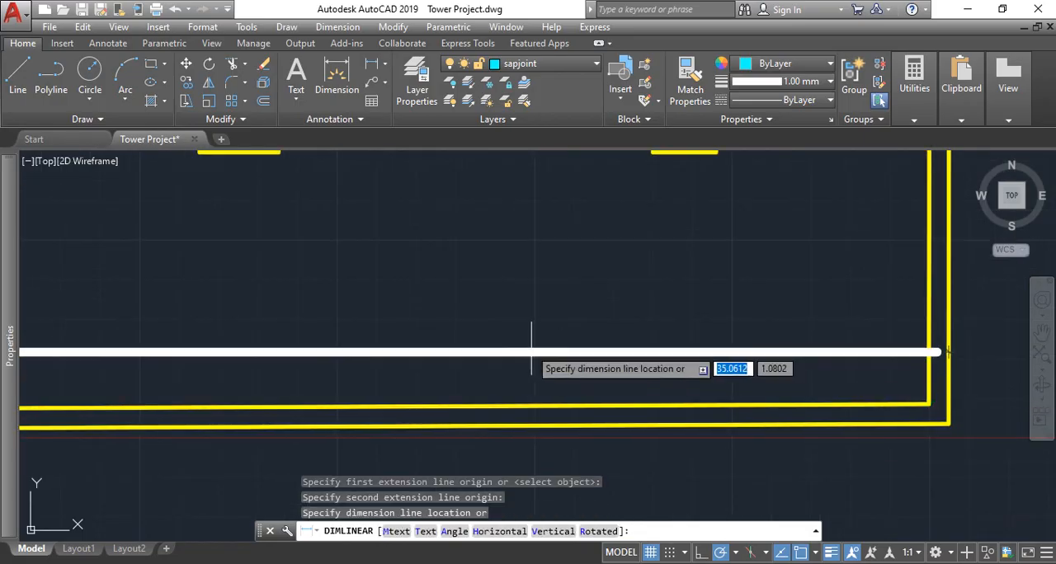
scroll(537, 351, down, 5)
scroll(545, 351, up, 6)
scroll(512, 351, down, 3)
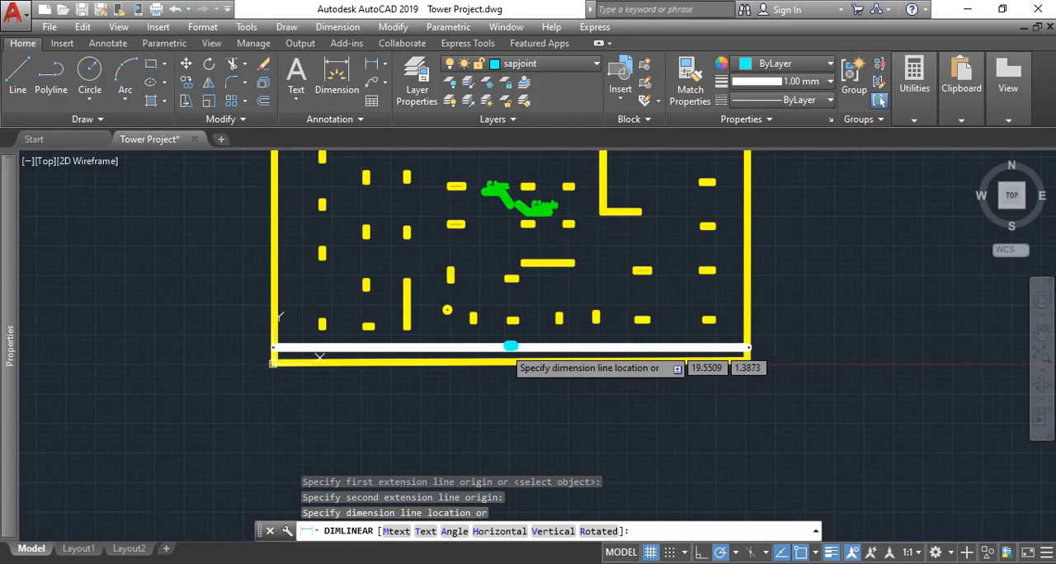
key(Escape)
- Measure the vertical distance from the raft's lower-left outer corner to its upper-right corner with a linear dimension, without placing it
click(376, 66)
scroll(276, 345, up, 9)
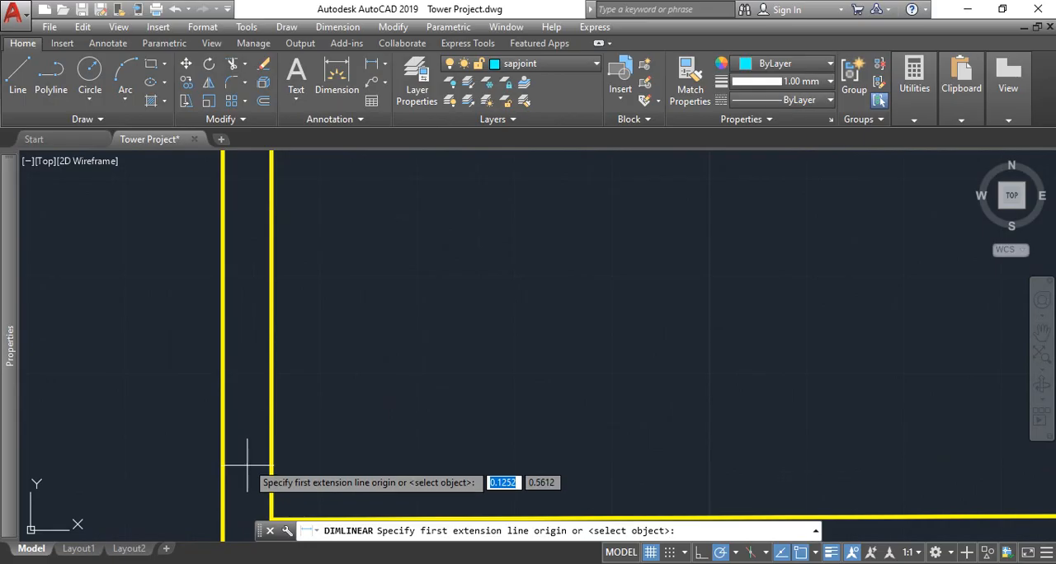
scroll(235, 487, down, 3)
click(230, 513)
scroll(239, 495, down, 5)
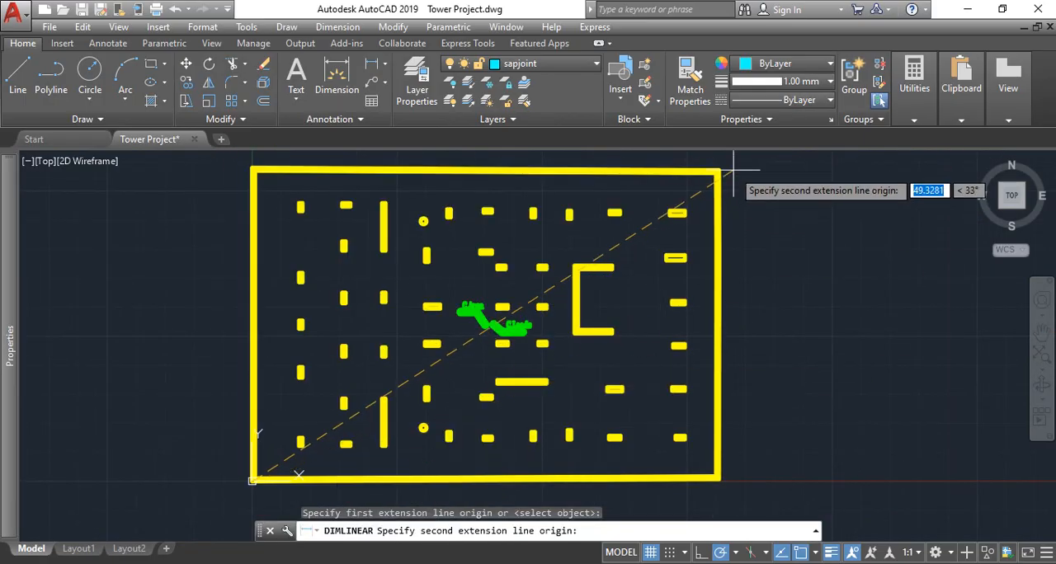
scroll(709, 198, up, 5)
click(641, 266)
scroll(754, 224, down, 6)
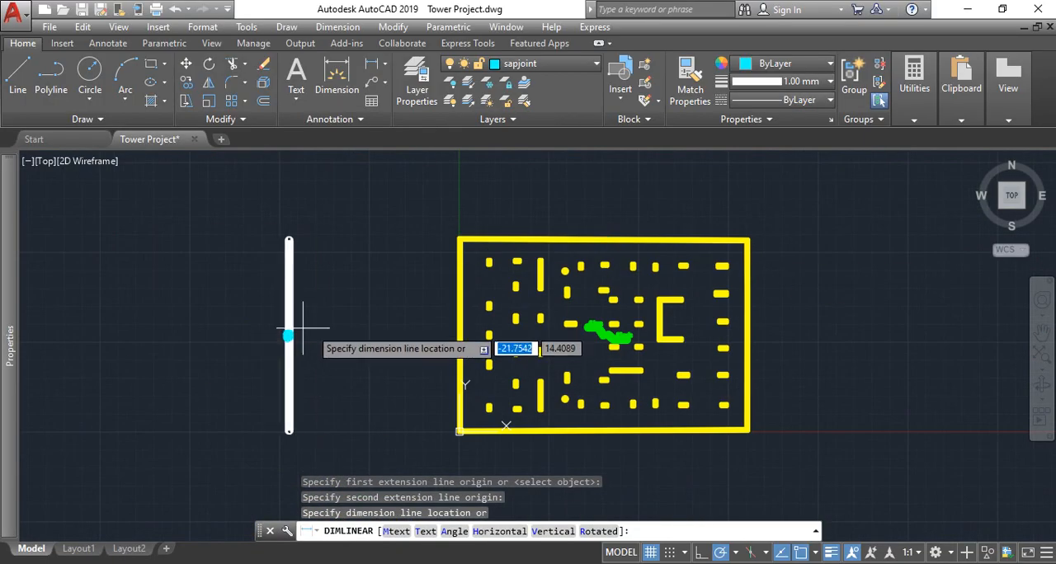
scroll(405, 330, up, 6)
key(Escape)
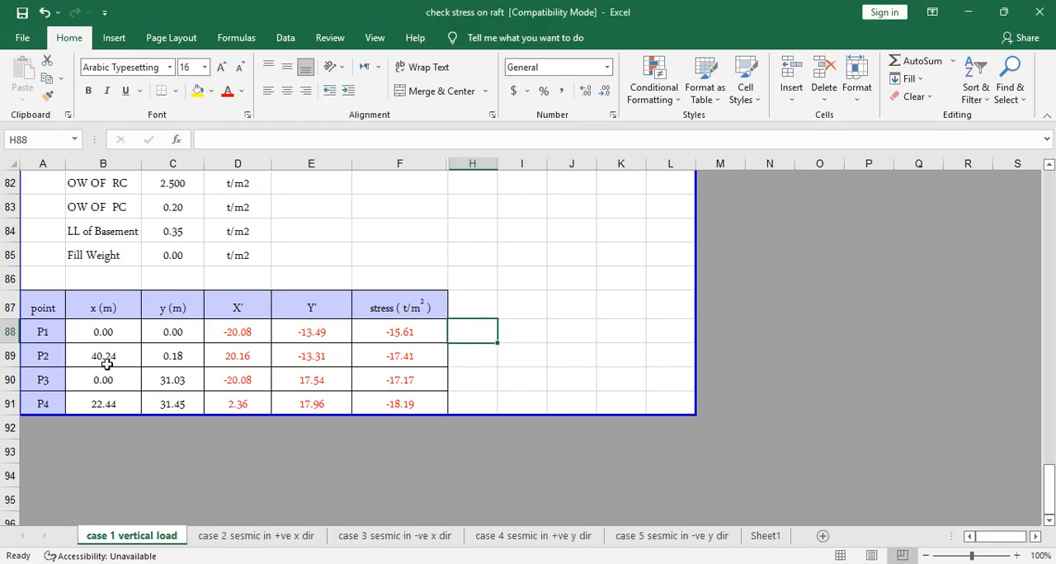
- On the case 1 Excel sheet, copy P2's x coordinate of 40.24 to P3 and set P3's y coordinate to 26.8
click(106, 364)
drag(141, 368, 150, 384)
click(197, 384)
text(26.8)
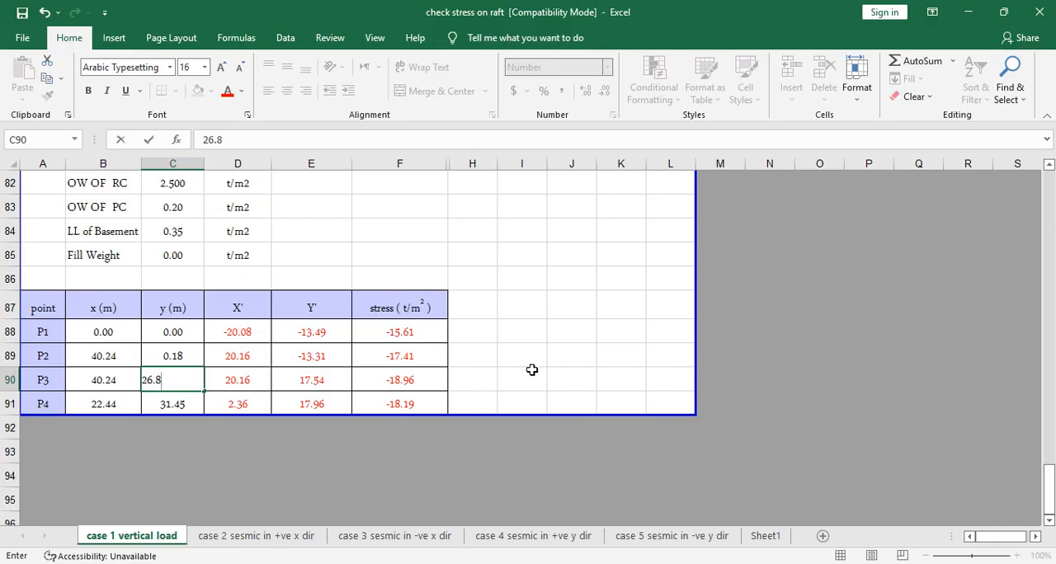
click(554, 332)
- Check P4's corner in the AutoCAD drawing, and set P4's Excel coordinates to x 0 and y 26.80, copying y from P3
click(107, 405)
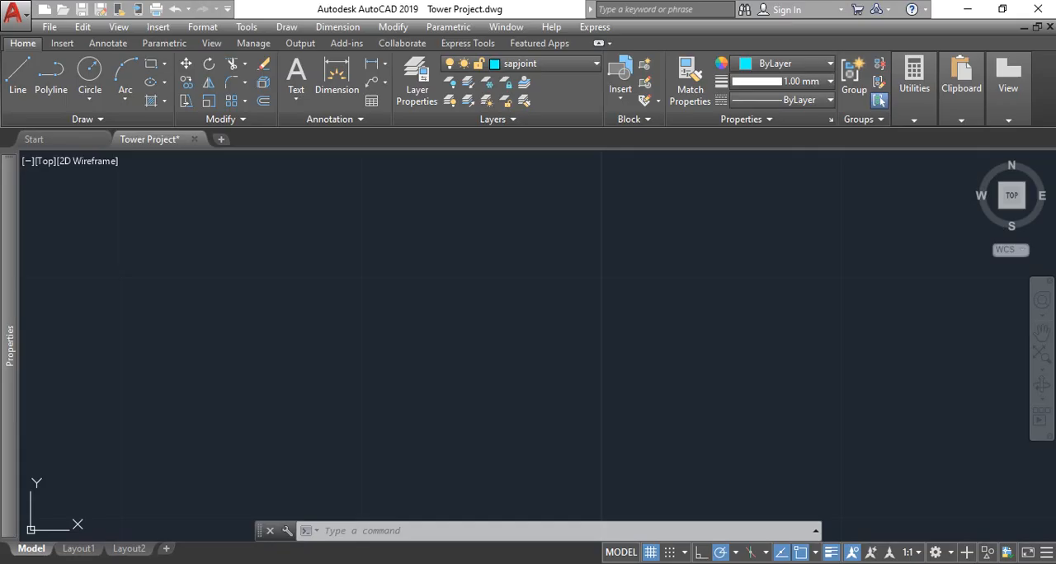
scroll(401, 337, down, 5)
click(337, 78)
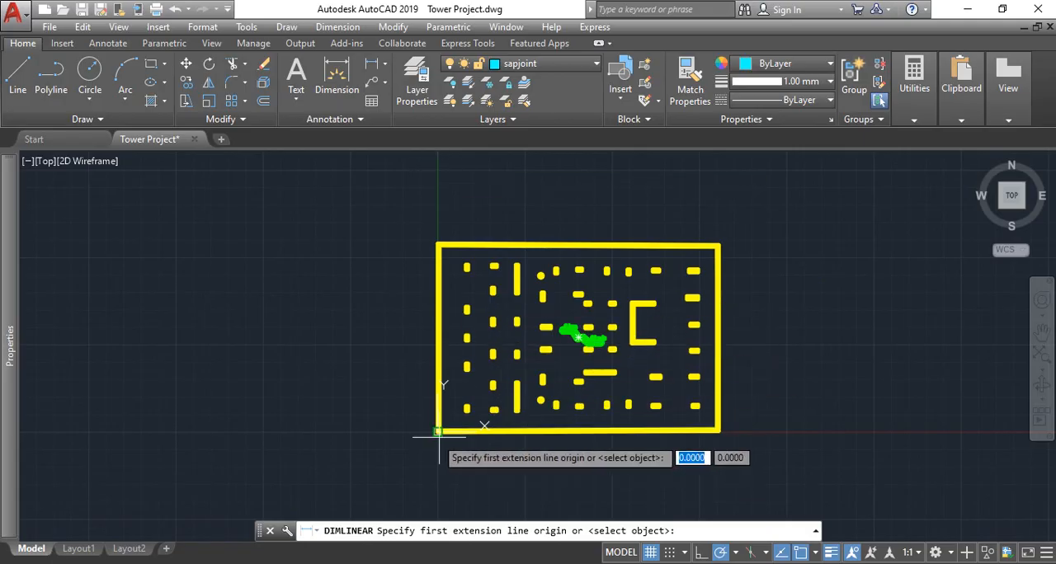
key(Escape)
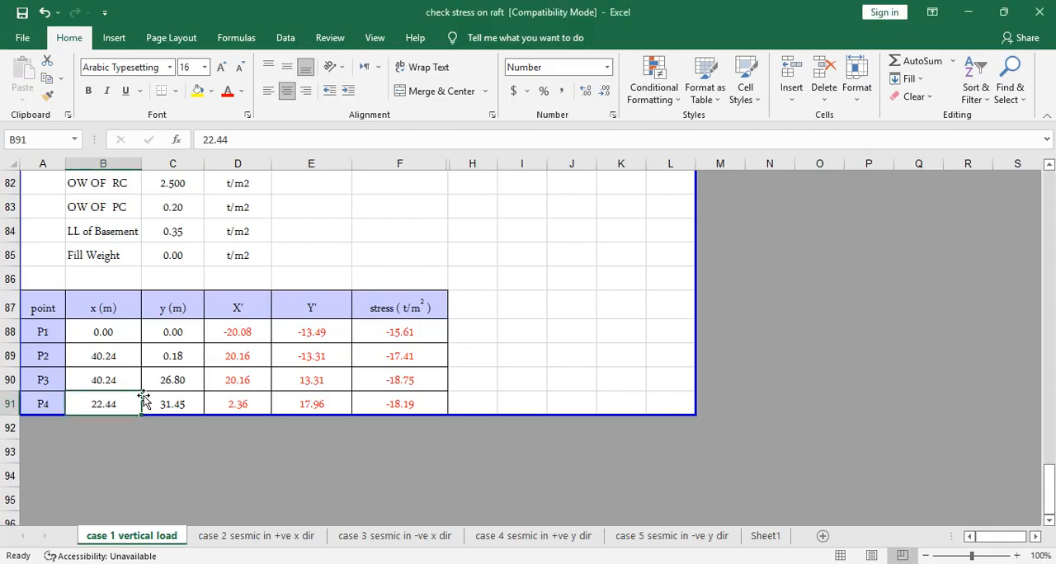
text(0)
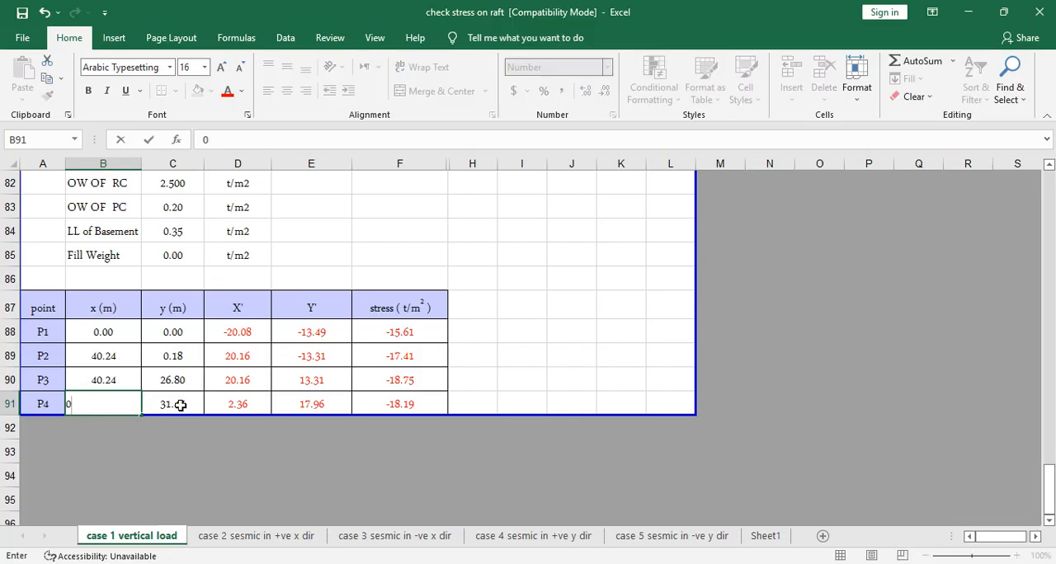
click(180, 405)
click(185, 380)
drag(202, 391, 205, 406)
click(205, 456)
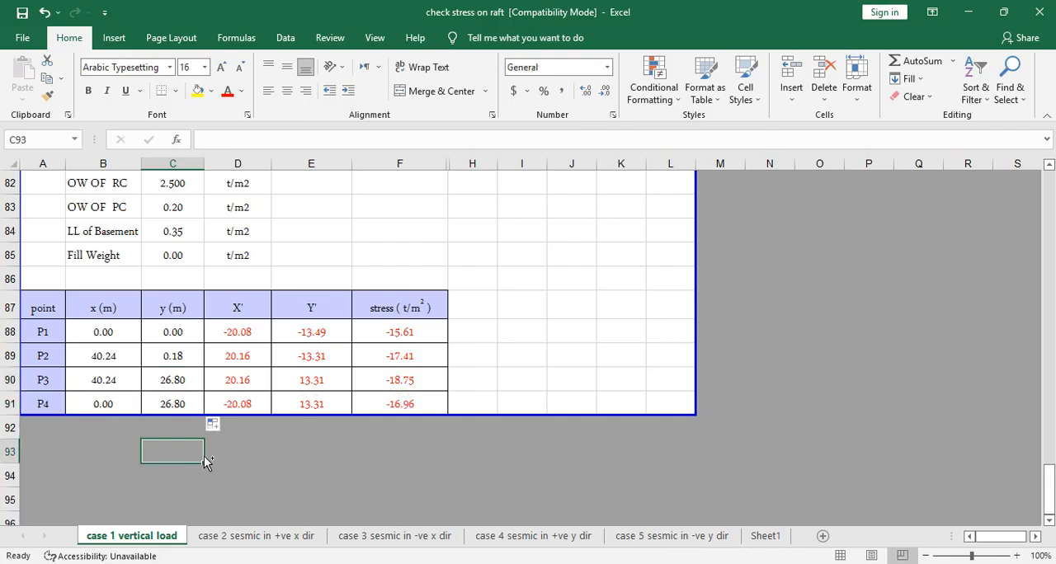
- Review the P1 to P4 stress values on the case 1 vertical load sheet and the four seismic case sheets
drag(421, 335, 417, 402)
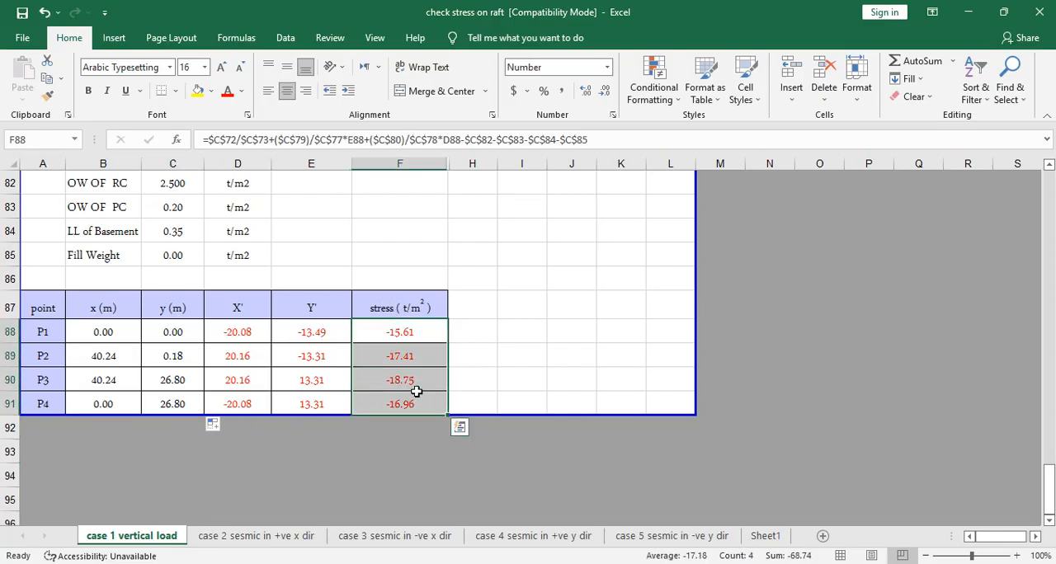
click(231, 538)
click(495, 401)
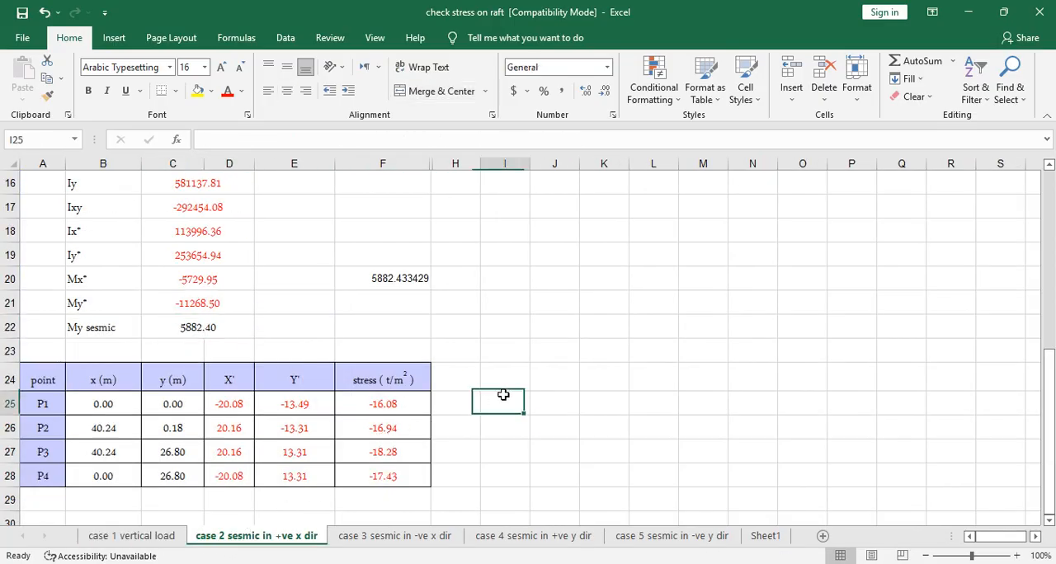
drag(424, 404, 416, 476)
click(379, 529)
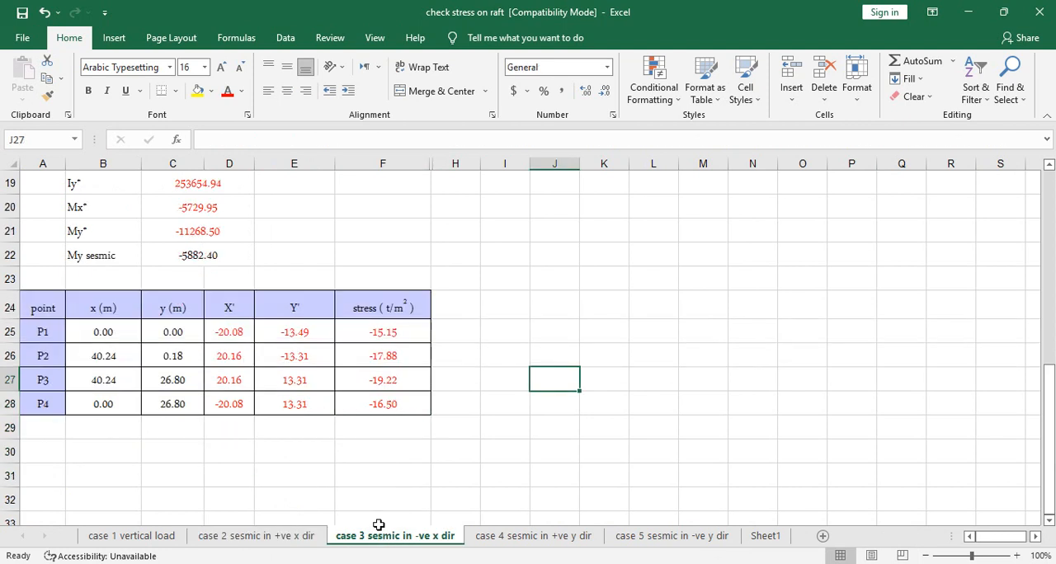
drag(406, 338, 405, 397)
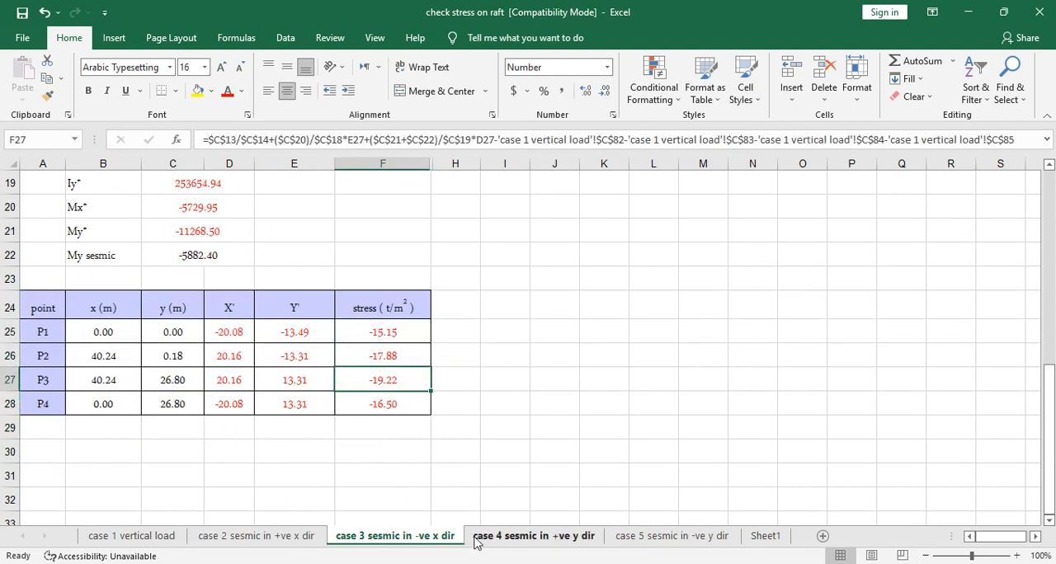
click(533, 537)
drag(417, 358, 418, 427)
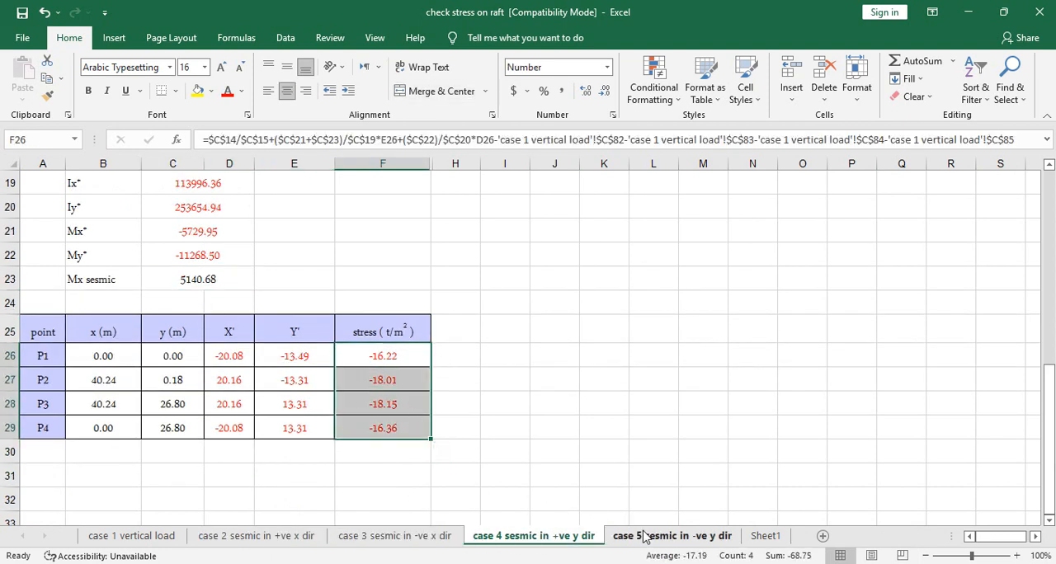
click(639, 536)
drag(340, 329, 343, 387)
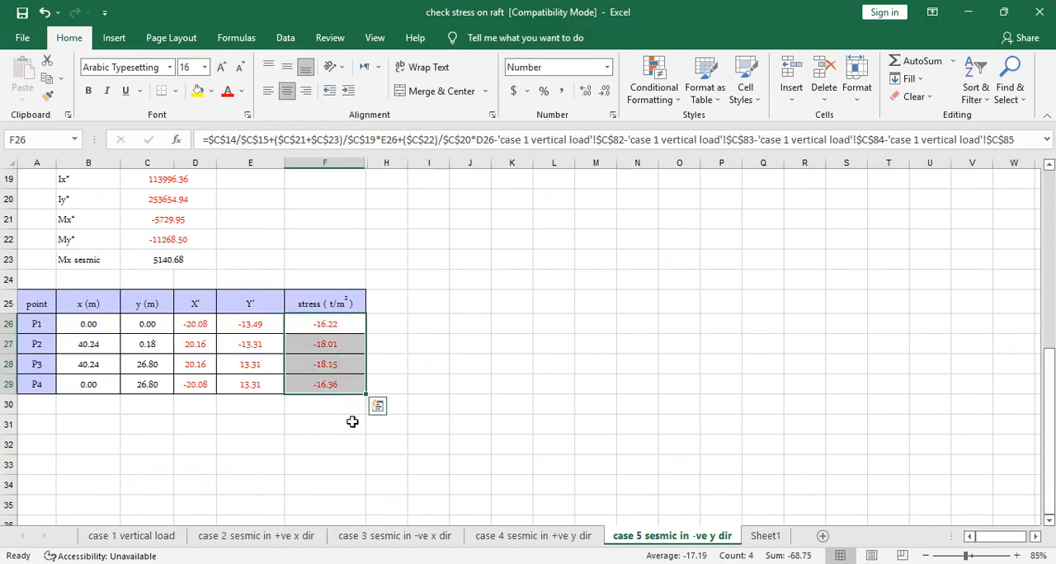
click(341, 446)
- Review the raft's area, Ix, Iy and Ixy values and the P1 to P4 coordinates on the case 1 vertical load sheet
click(132, 537)
scroll(227, 405, up, 7)
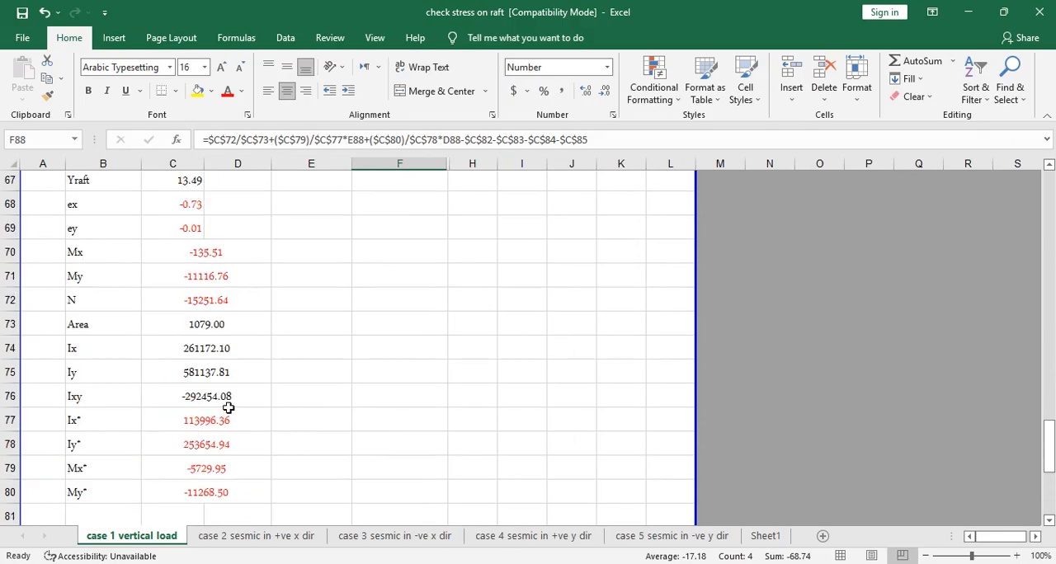
scroll(322, 372, down, 2)
click(323, 372)
drag(206, 325, 210, 396)
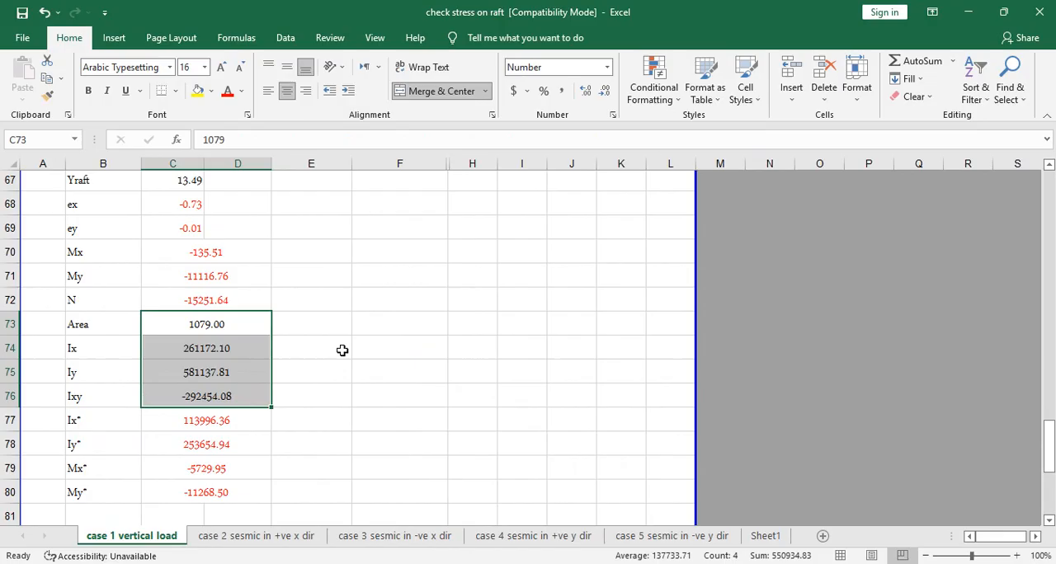
scroll(369, 337, down, 5)
drag(131, 336, 175, 403)
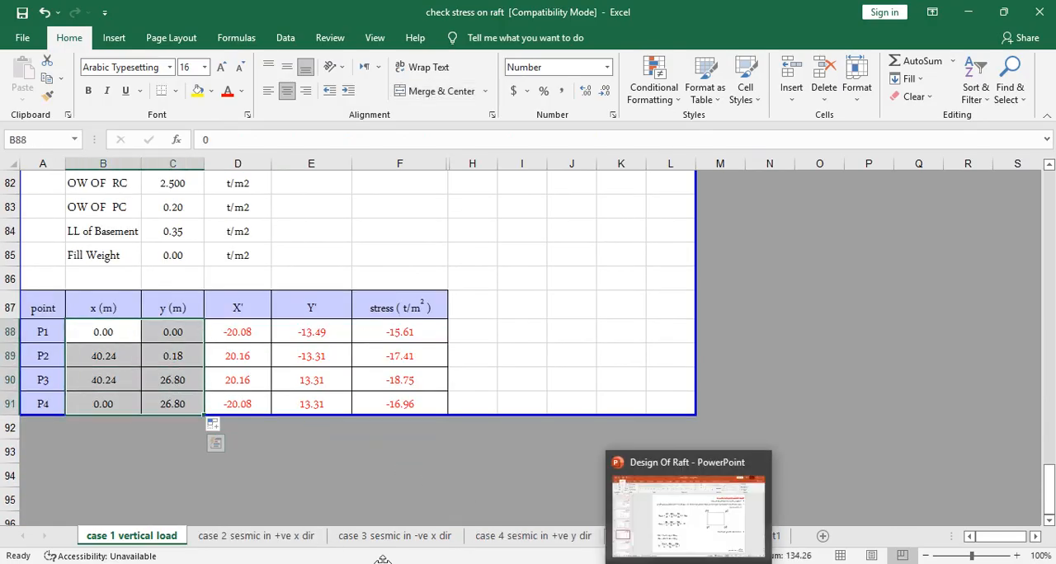
- Look at the raft outline in AutoCAD once more, and return to the stress table on Excel's case 2 seismic +ve x sheet
click(453, 563)
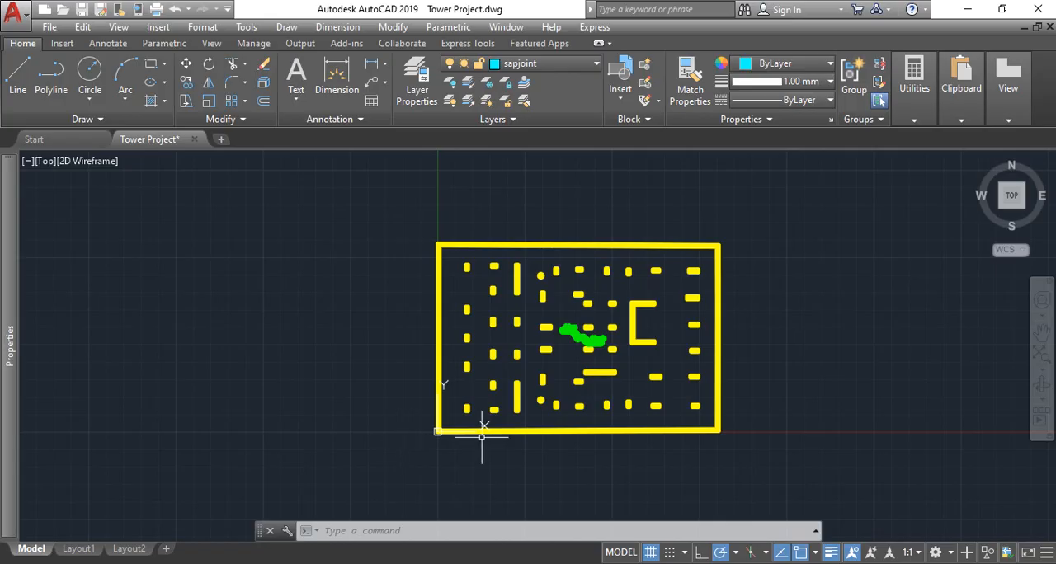
click(452, 563)
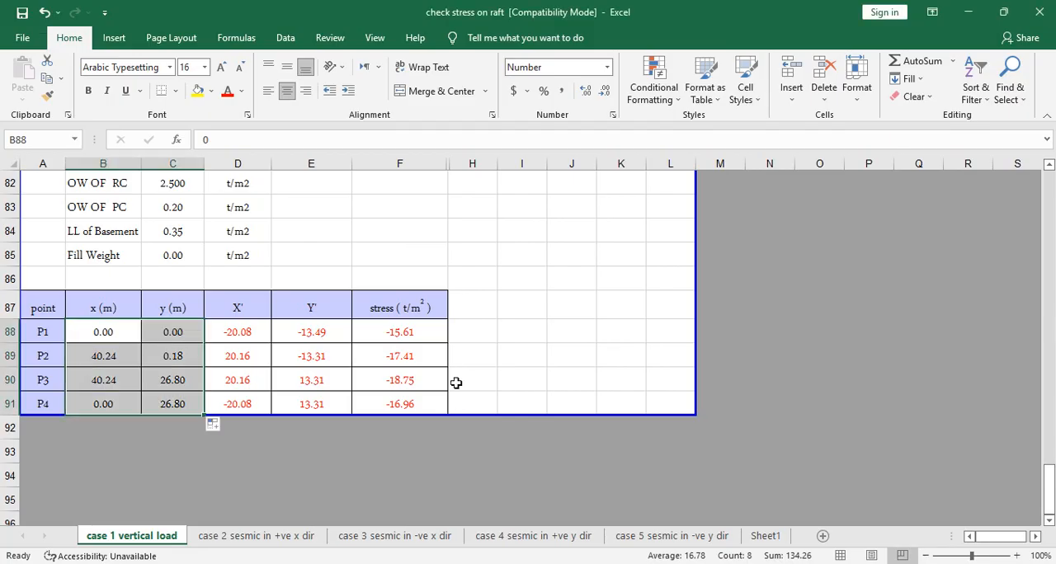
click(247, 536)
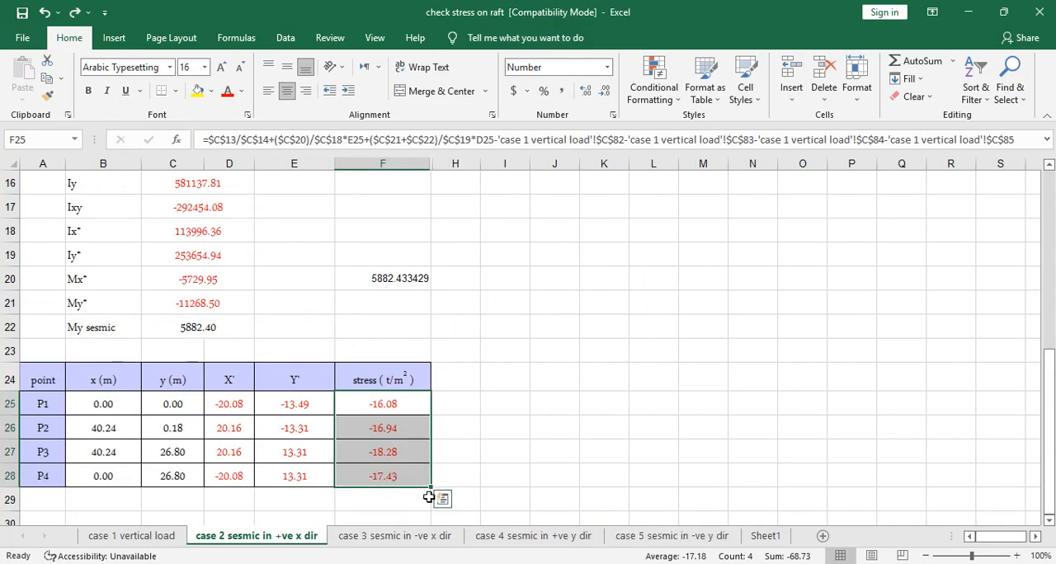
- Check the linked x and y coordinates of the corner points on the case 2 and case 3 seismic sheets
drag(131, 416, 175, 479)
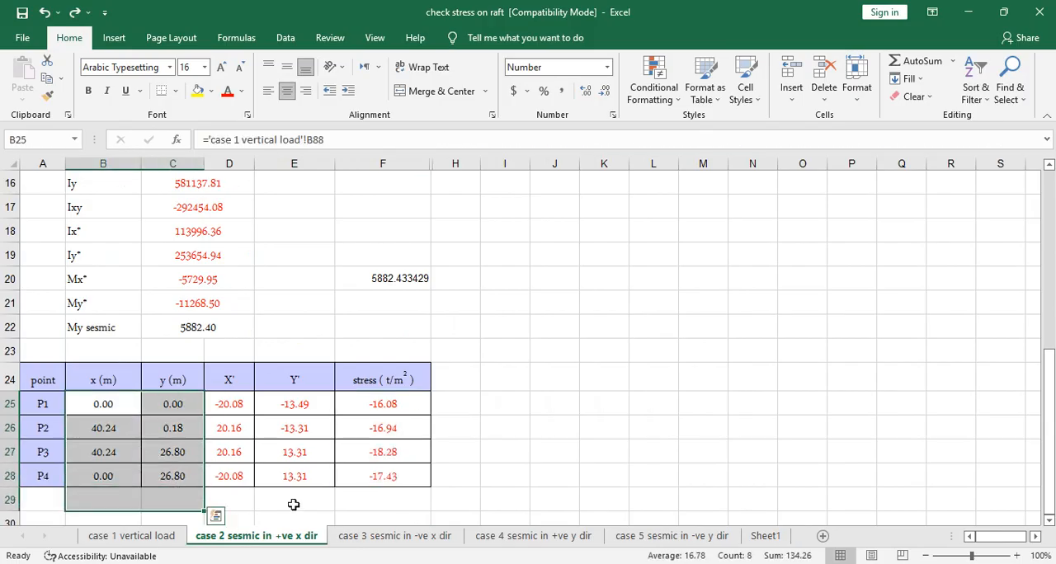
click(413, 537)
click(115, 329)
text(0.00	0.00 40.24	0.18 40.24	26.80)
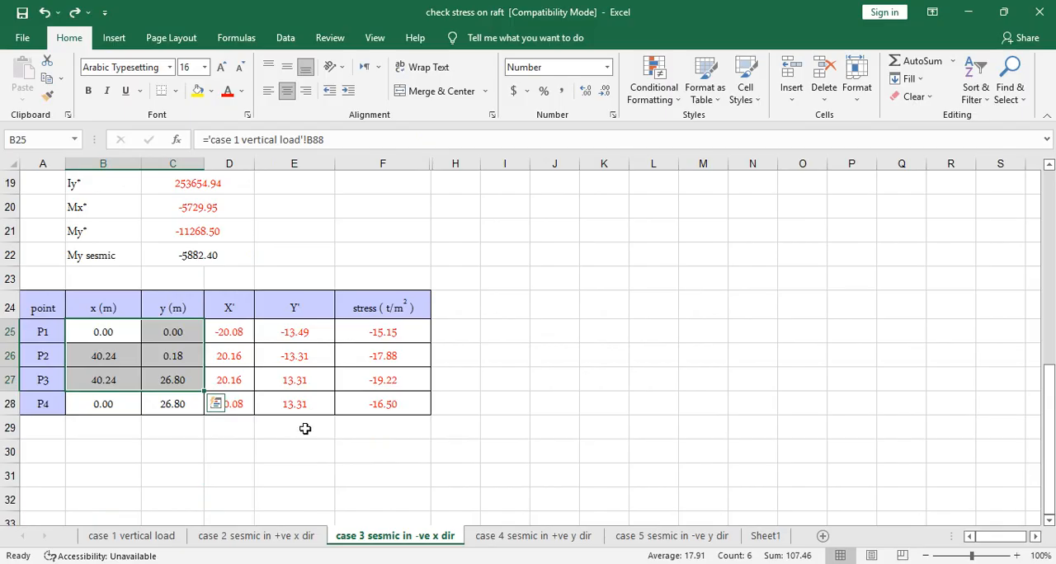
click(283, 448)
- Review the raft section properties, moments and RC, PC, basement live load and fill weight inputs on the case 1 vertical load sheet
click(132, 537)
scroll(413, 281, up, 5)
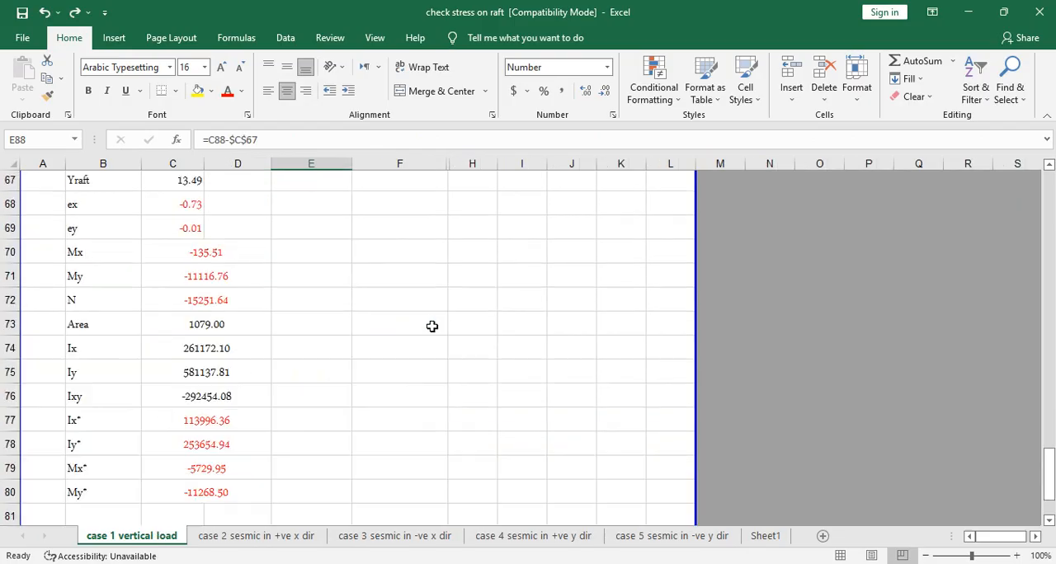
scroll(431, 326, up, 11)
scroll(431, 326, down, 12)
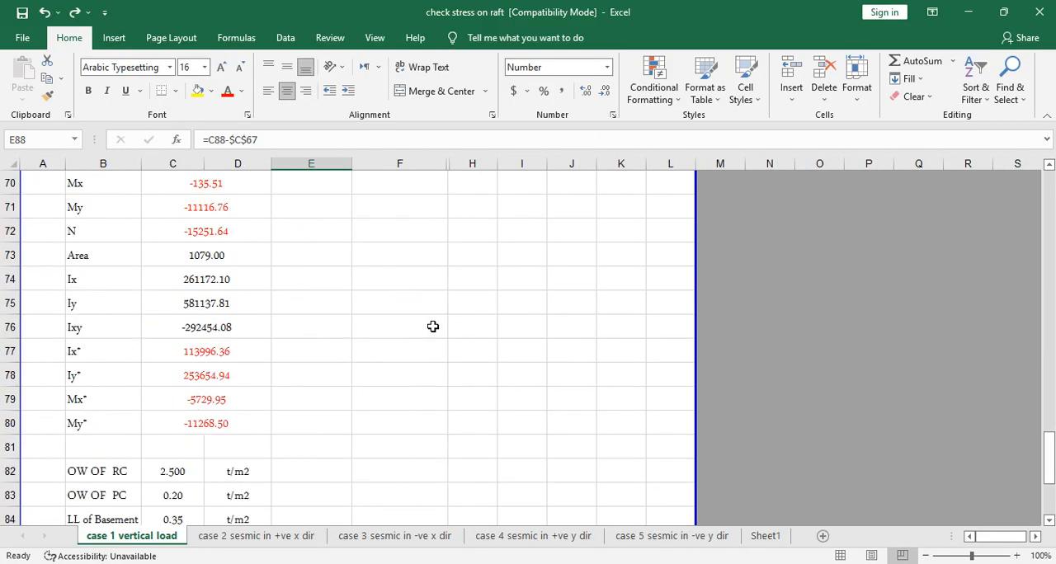
scroll(432, 327, down, 4)
scroll(204, 366, down, 1)
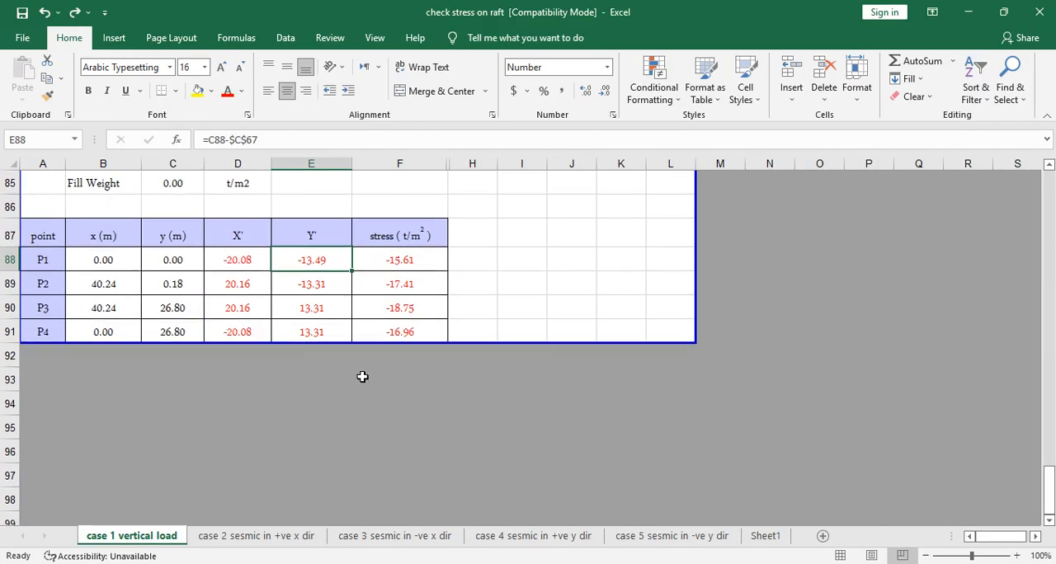
scroll(363, 377, up, 3)
scroll(707, 411, down, 1)
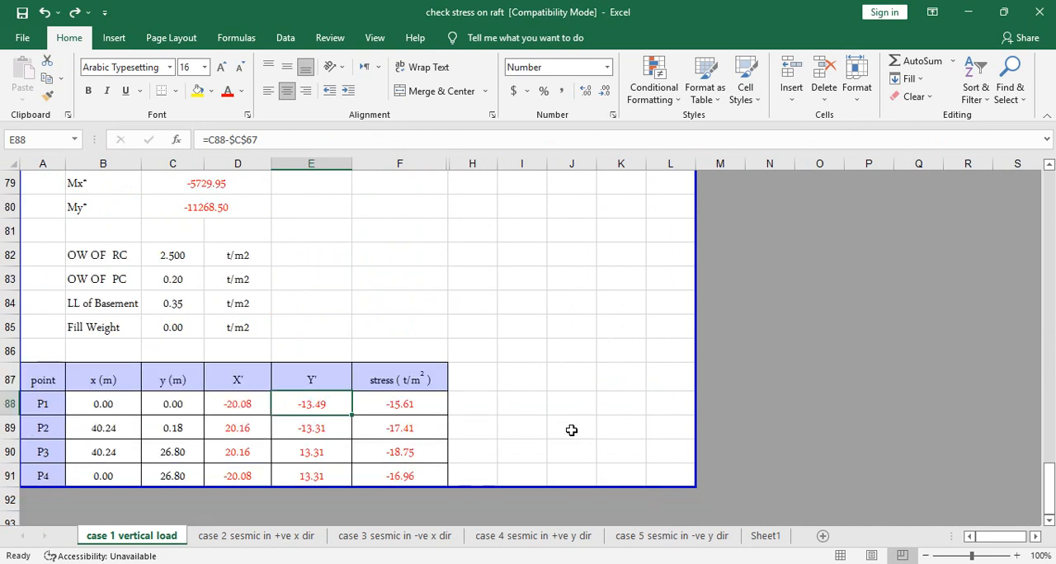
scroll(556, 413, up, 2)
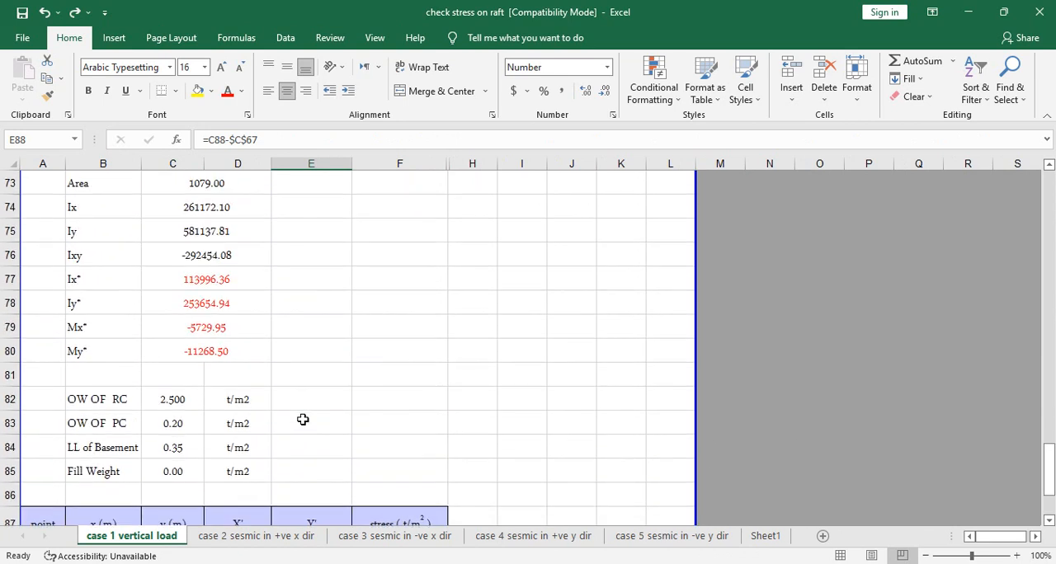
scroll(314, 410, down, 2)
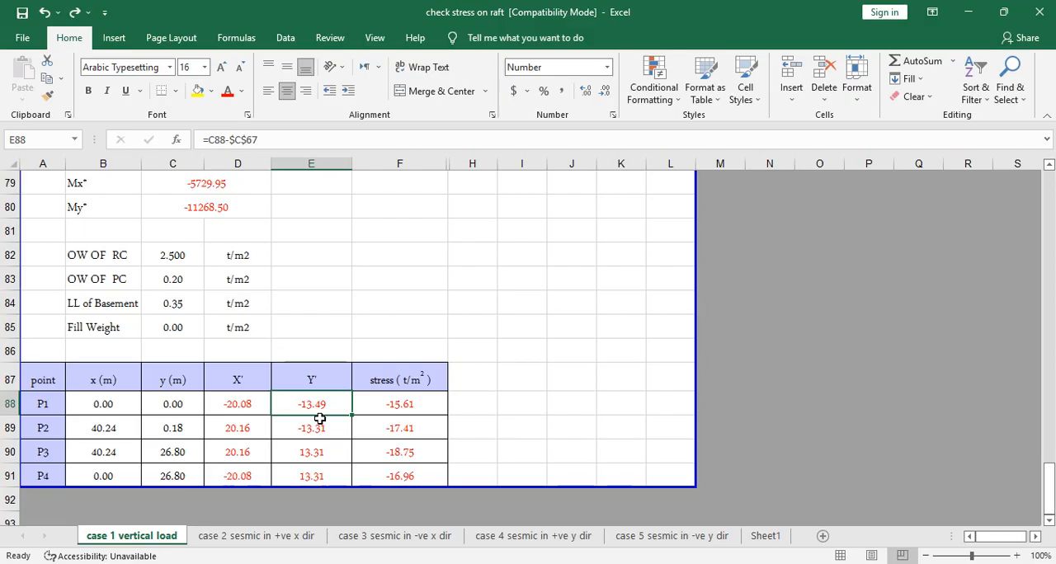
- Examine the P1 to P4 stress results and their formula in F88:F91 on the case 1 vertical load sheet
drag(371, 406, 381, 476)
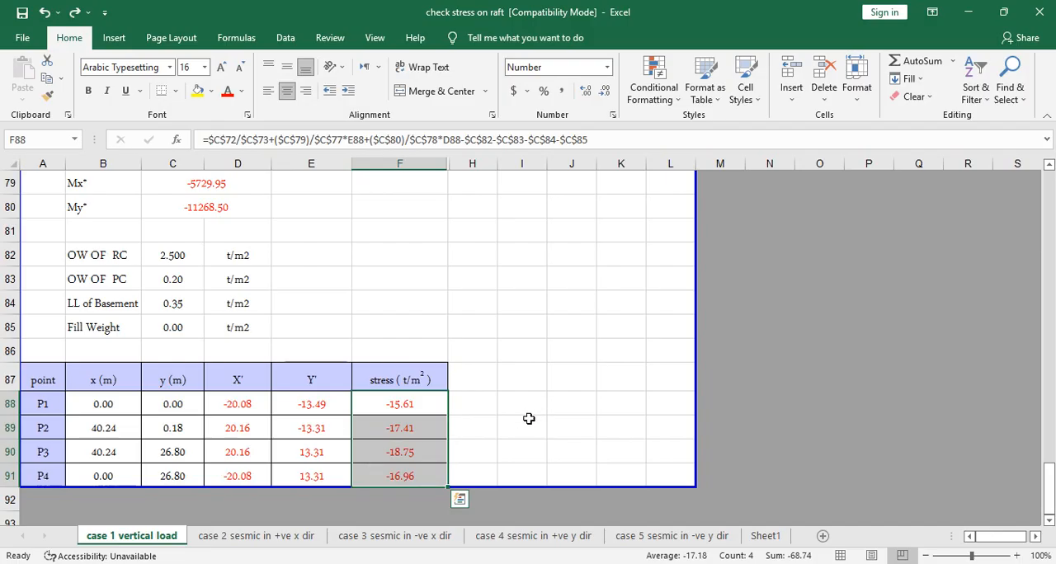
scroll(526, 419, up, 3)
scroll(523, 422, down, 1)
scroll(523, 423, down, 3)
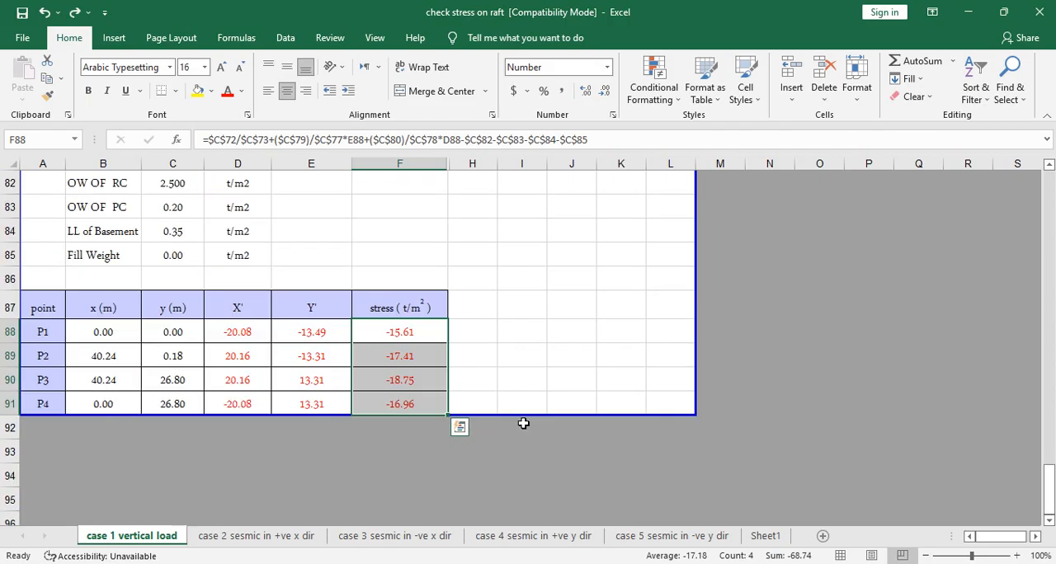
drag(423, 333, 423, 402)
click(526, 378)
scroll(420, 338, up, 2)
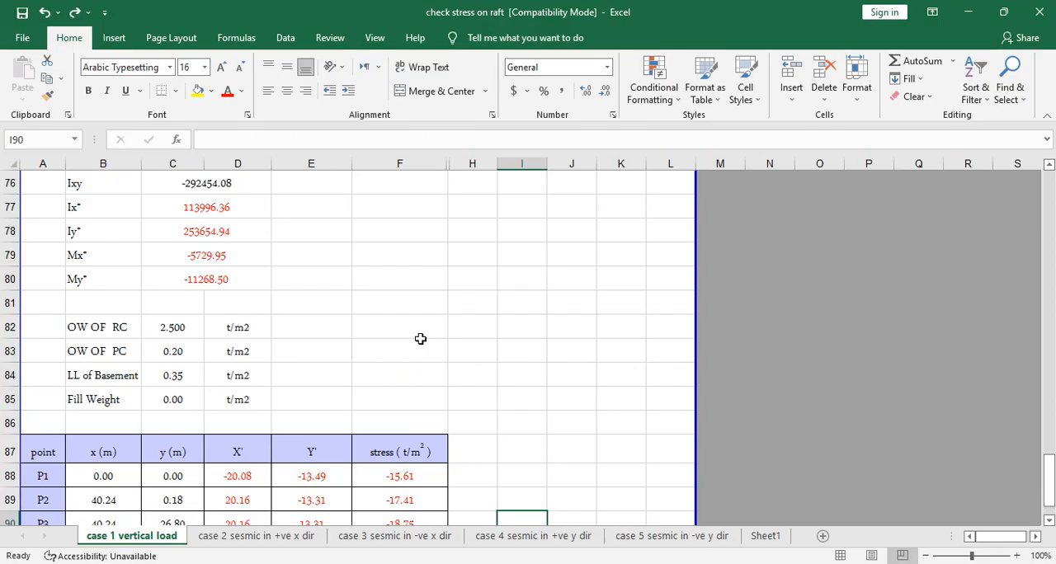